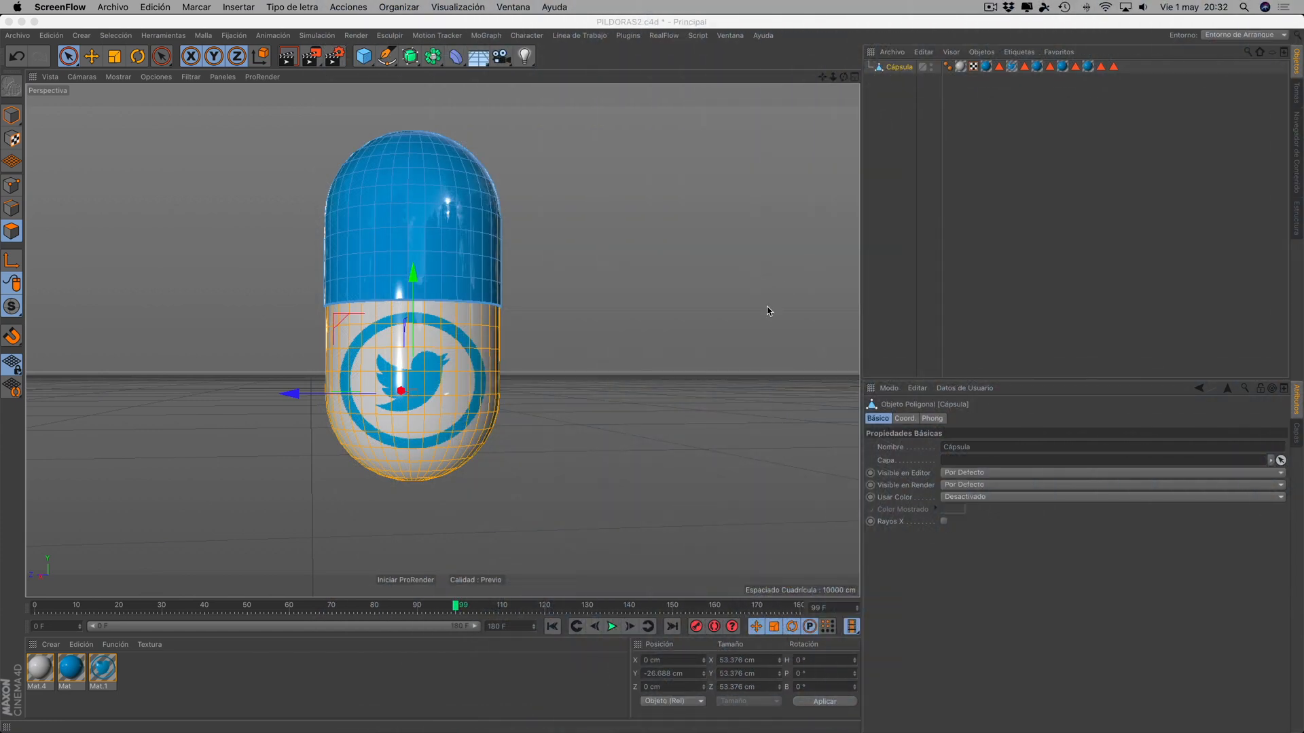
# - Preview the finished Twitter capsule with ProRender from slightly different angles and distances, and end the render preview
pyautogui.click(402, 580)
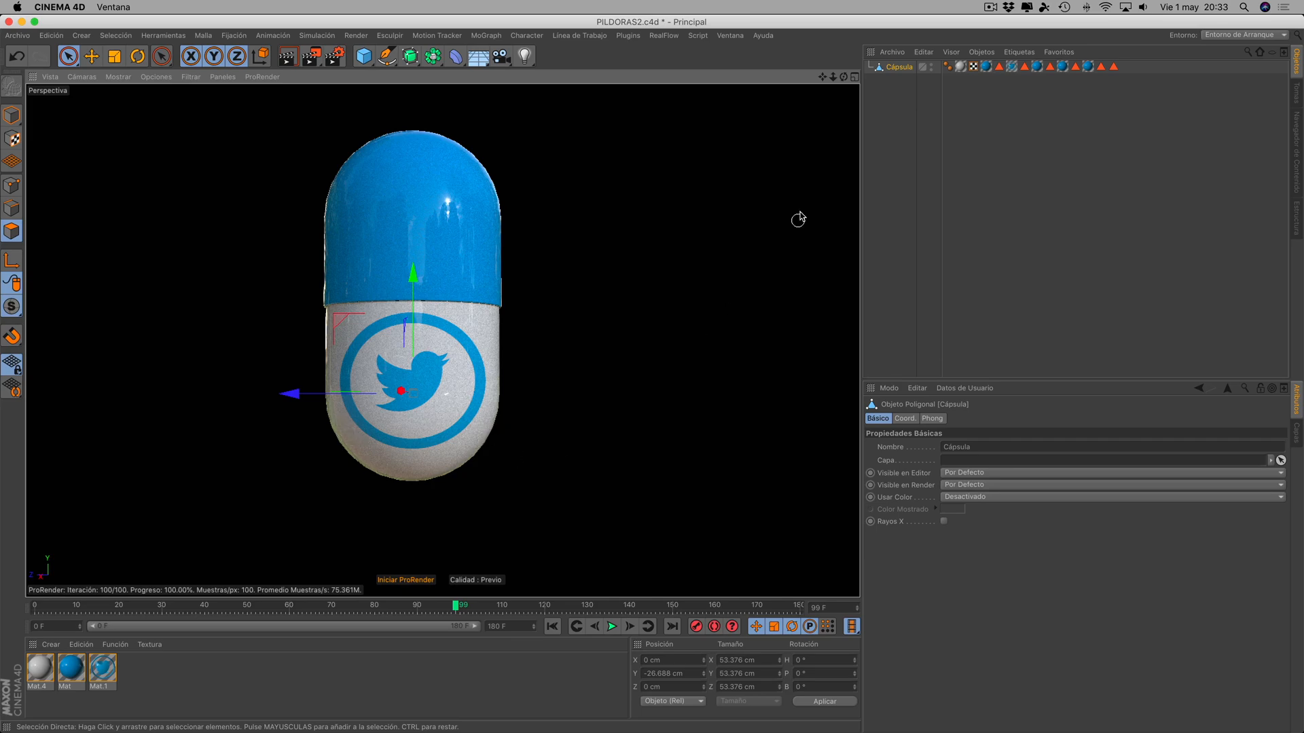
pyautogui.moveTo(846, 78)
pyautogui.mouseDown()
pyautogui.moveTo(815, 79)
pyautogui.moveTo(891, 79)
pyautogui.moveTo(837, 80)
pyautogui.mouseUp()
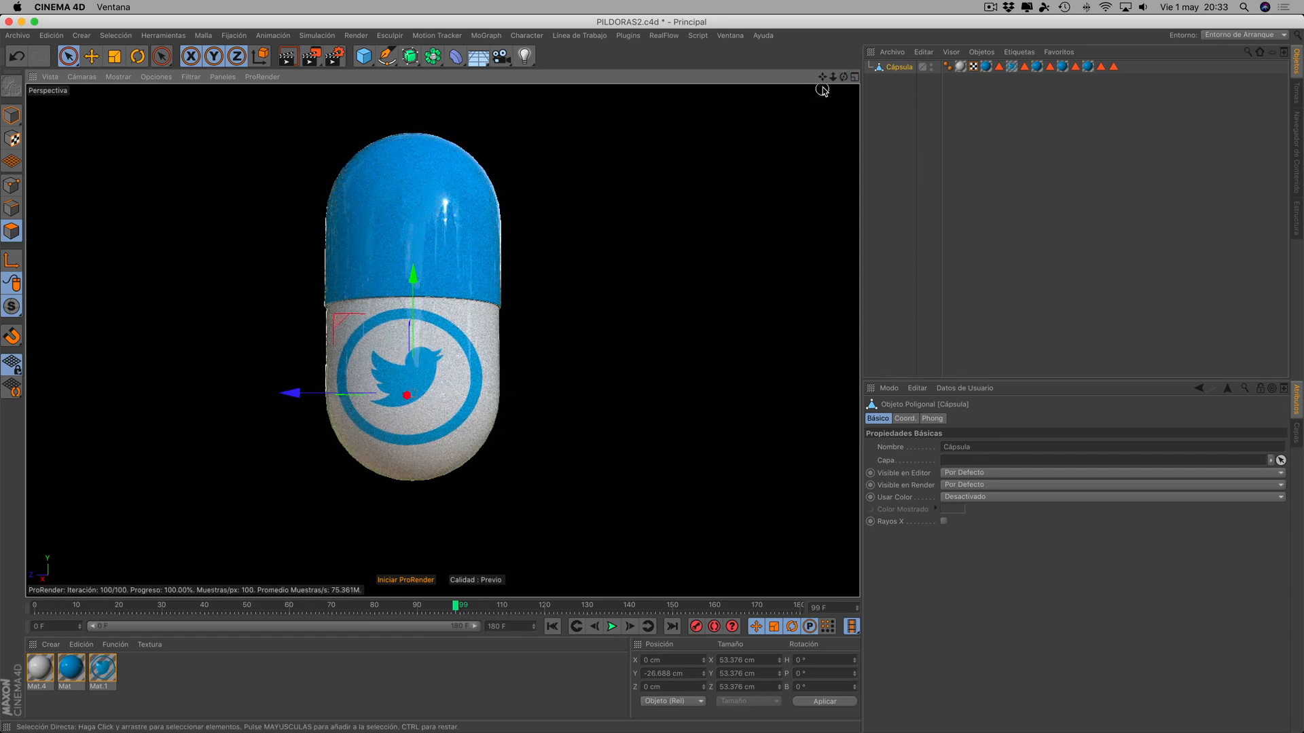
pyautogui.moveTo(833, 78); pyautogui.dragTo(849, 79)
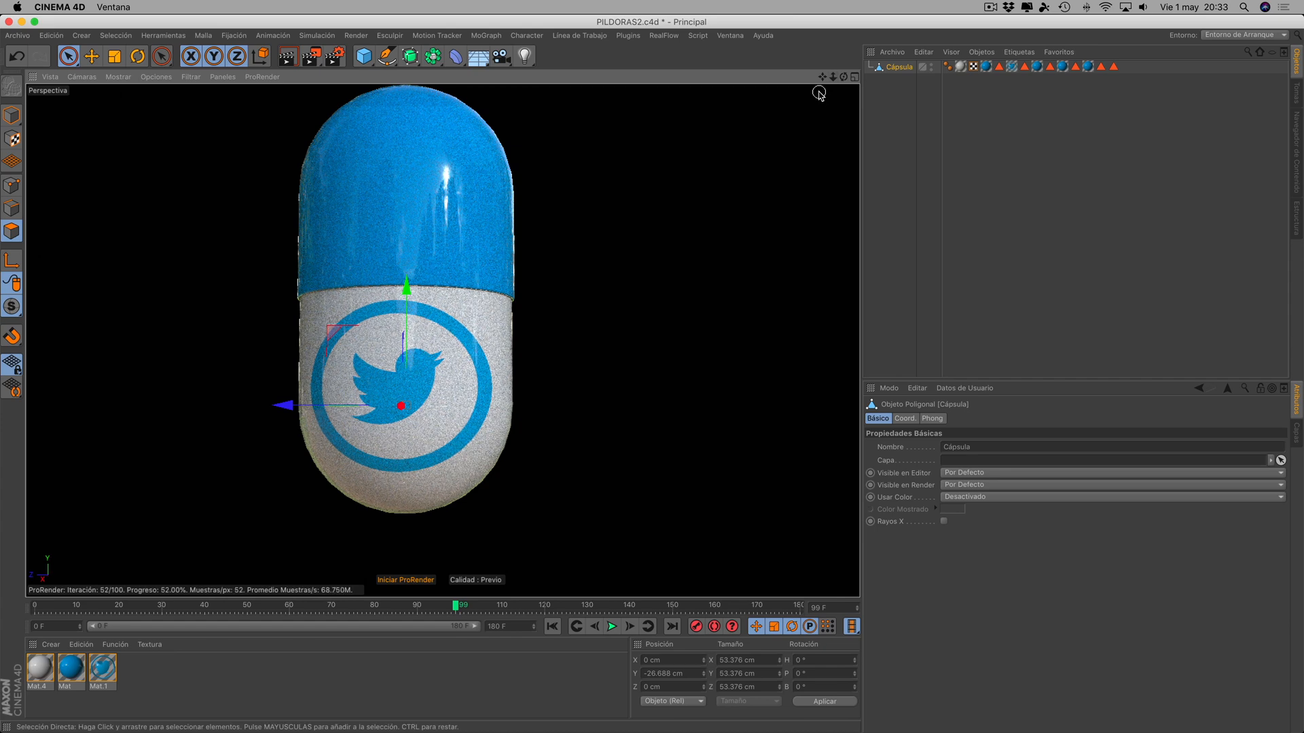
pyautogui.scroll(-2, 731, 248)
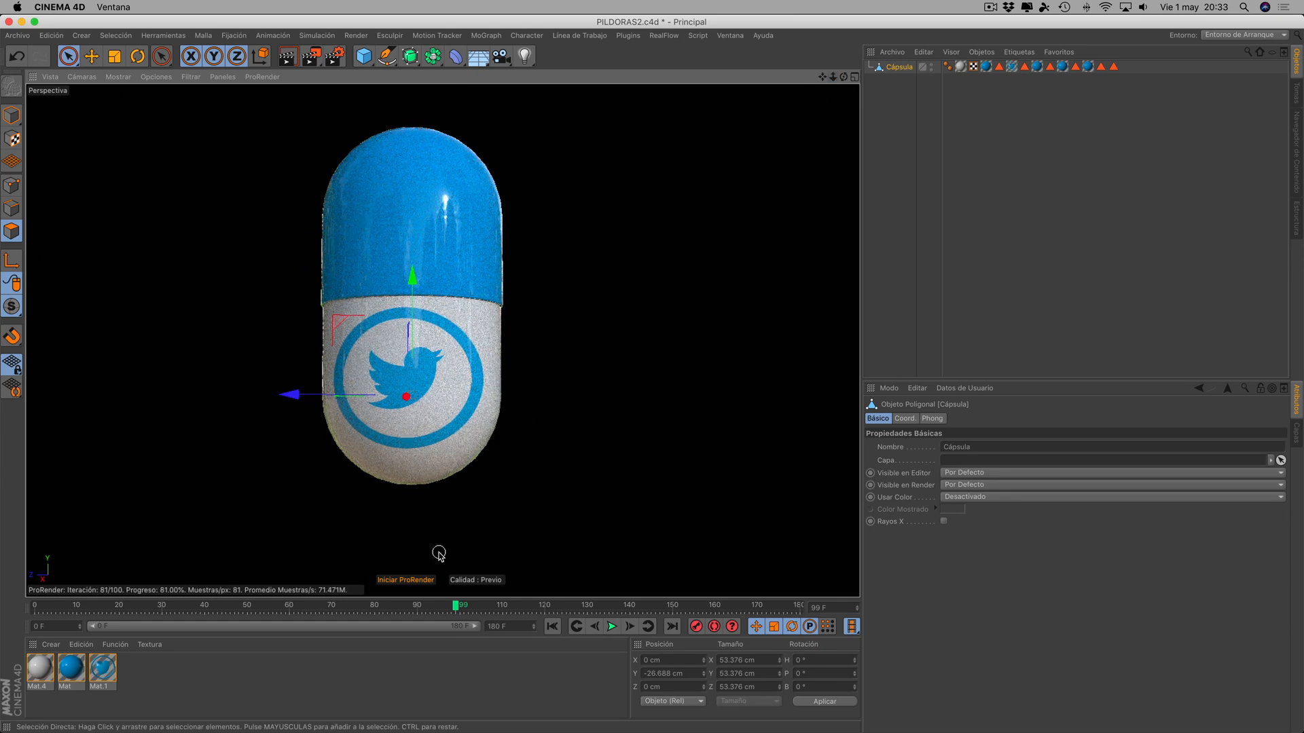
pyautogui.click(421, 580)
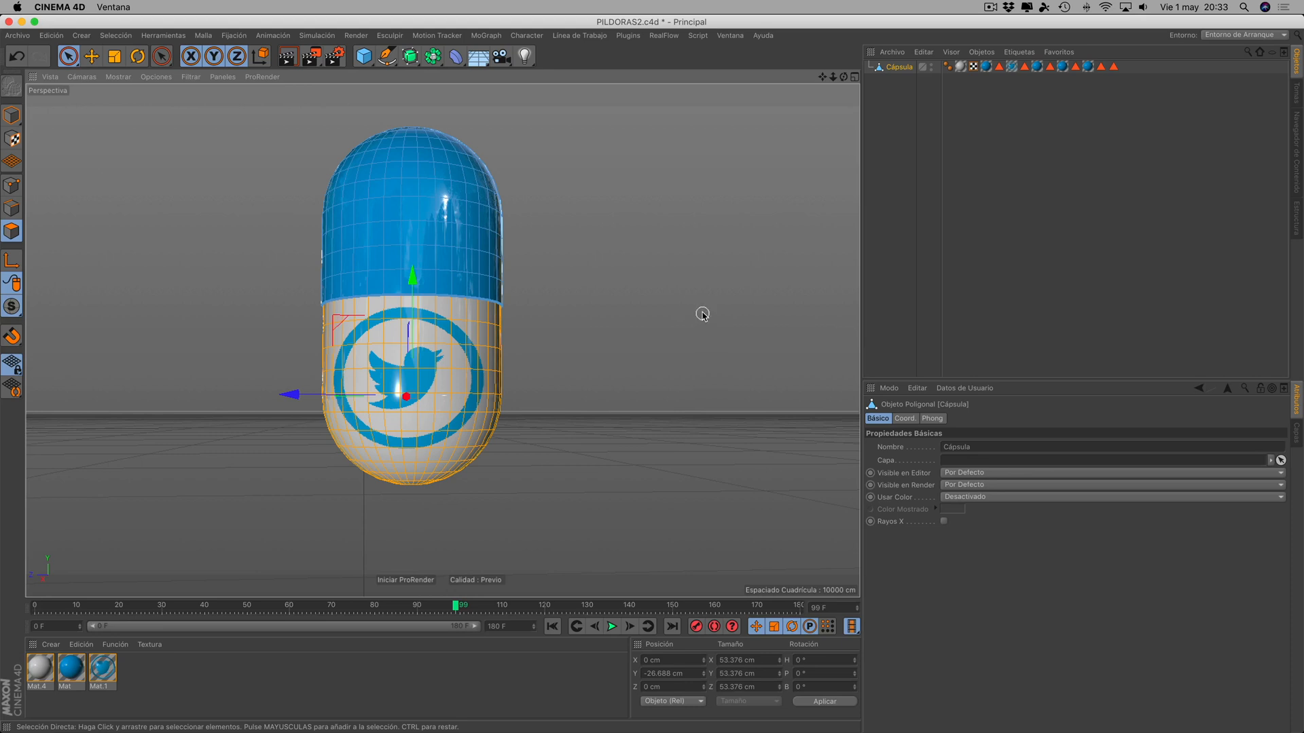
# - Create a new project and add a Capsule primitive stretched to a height of about 211 cm
pyautogui.click(18, 36)
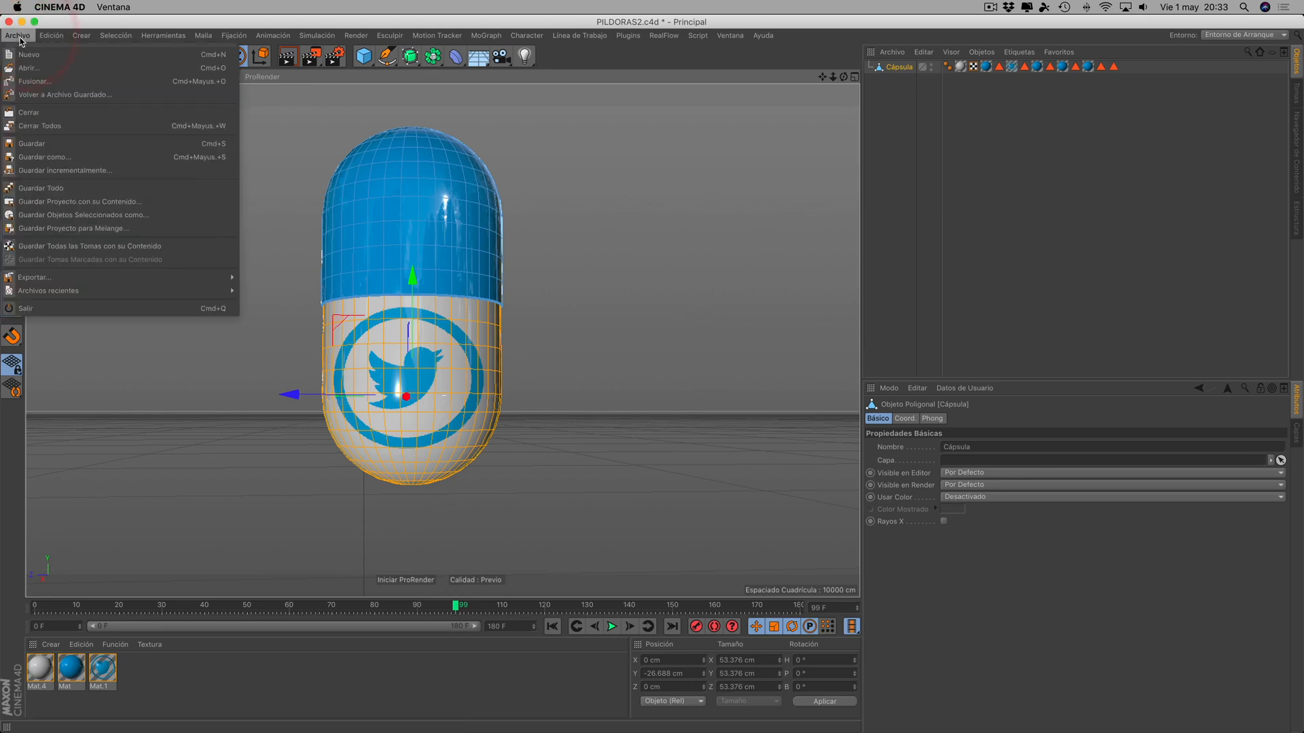
pyautogui.click(30, 54)
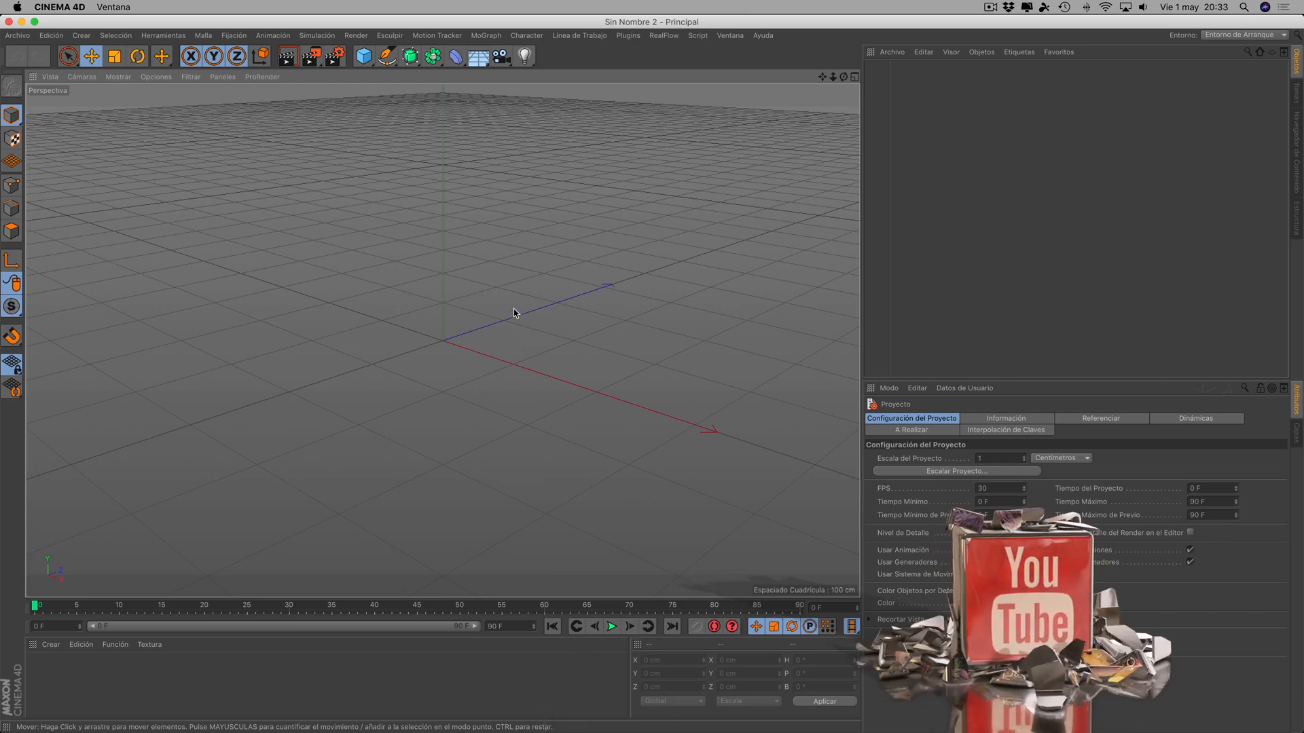
pyautogui.click(365, 58)
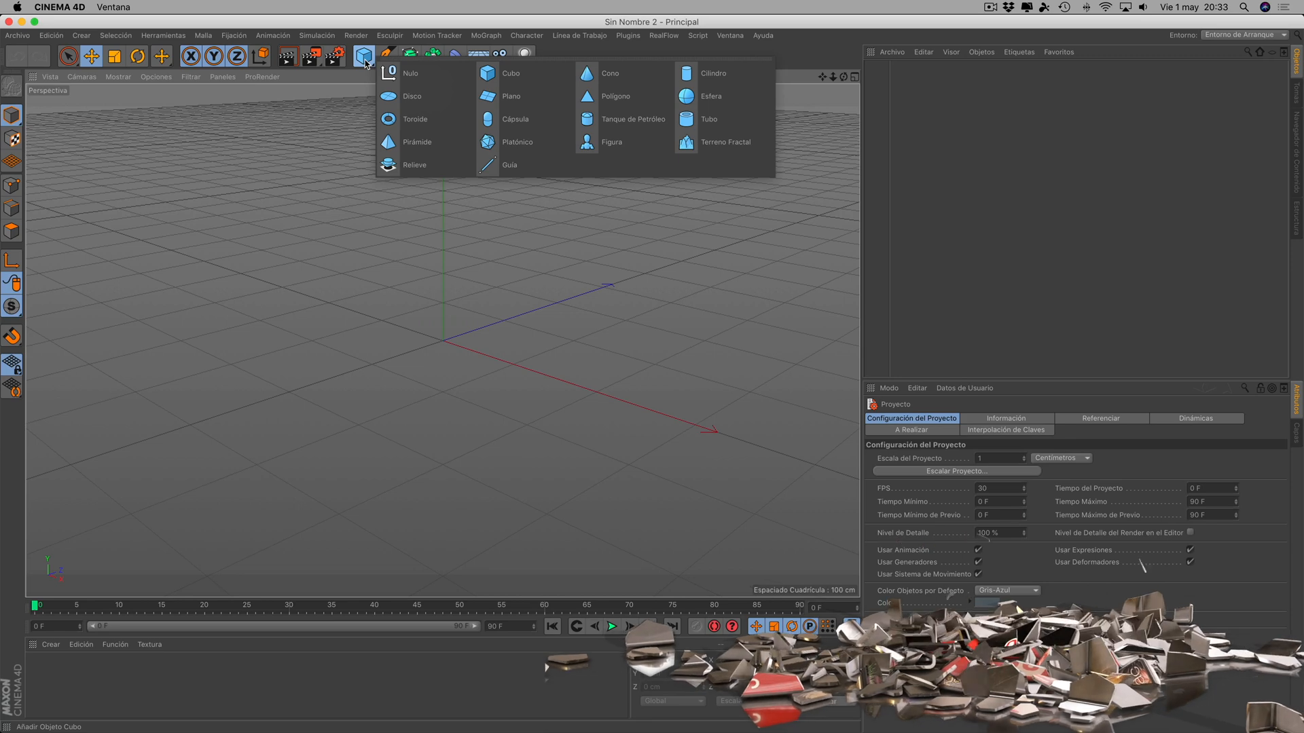
pyautogui.click(516, 120)
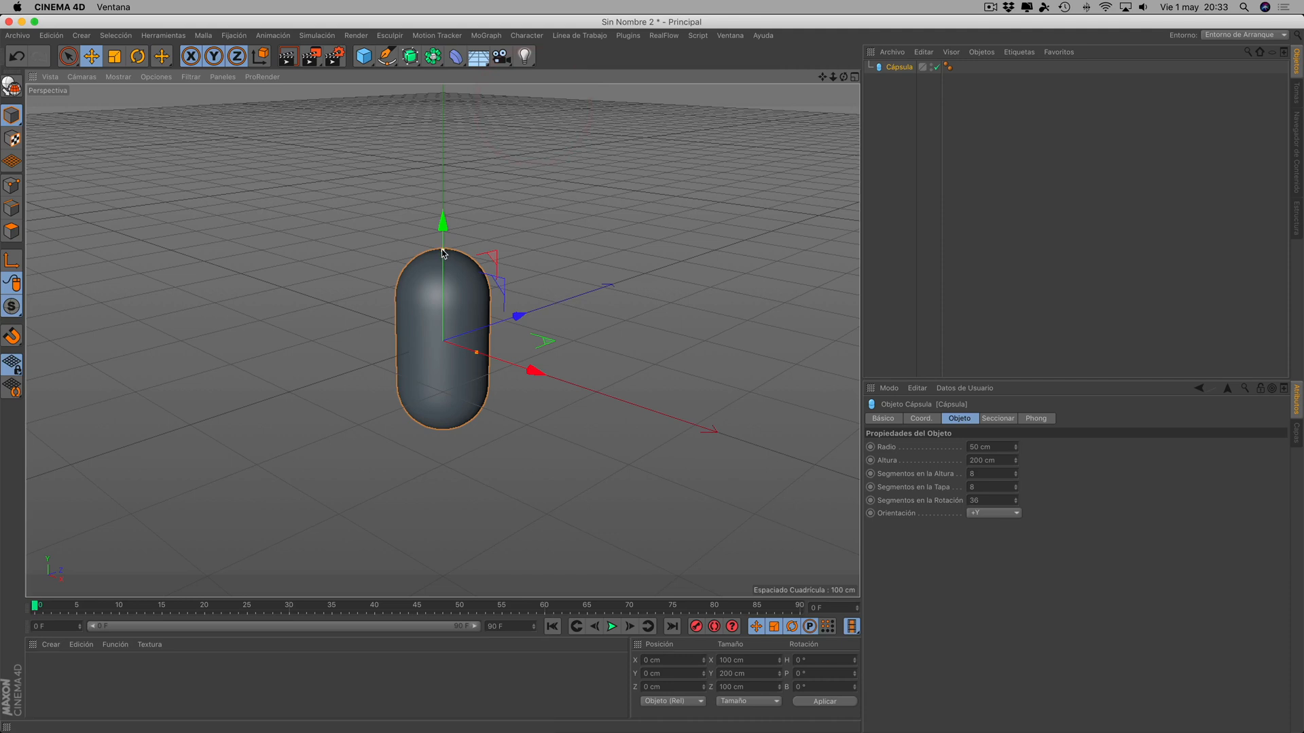
pyautogui.moveTo(442, 253); pyautogui.dragTo(444, 250)
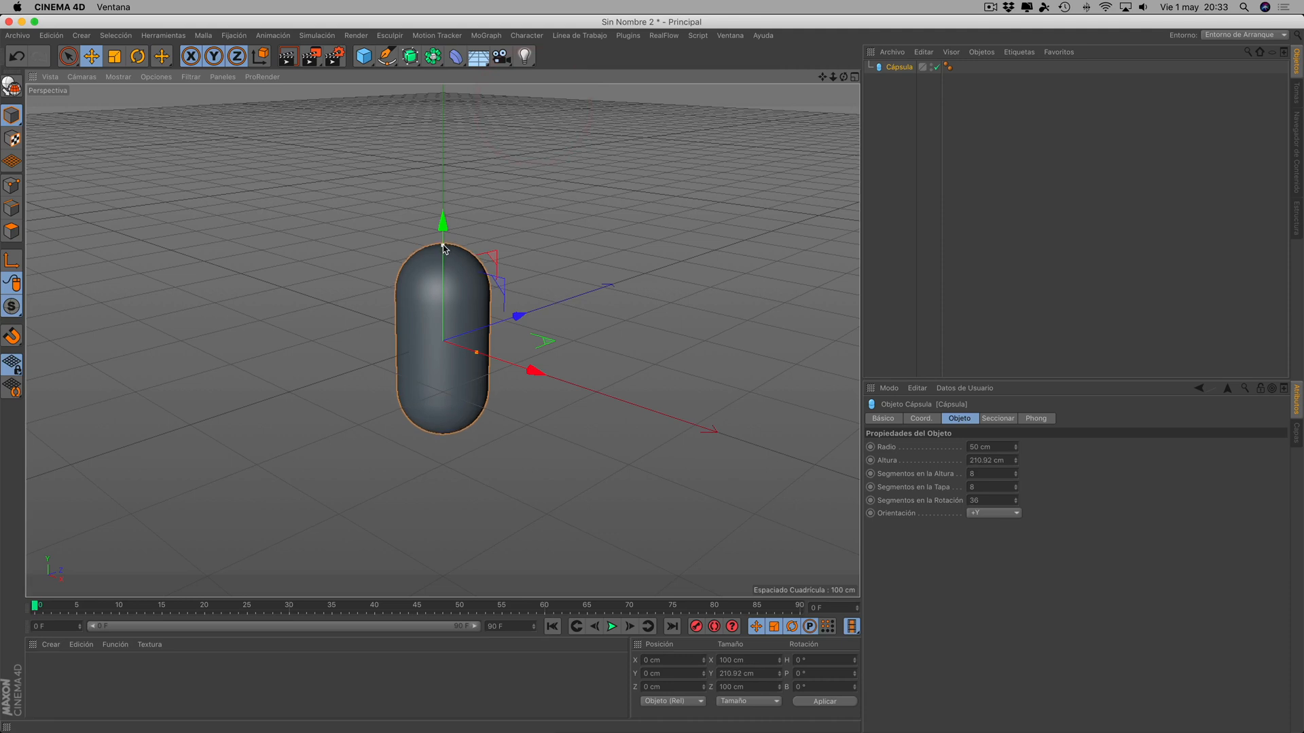
# - Show the capsule with Gouraud shading and lines, and set 19 height, 16 cap and 52 rotation segments
pyautogui.moveTo(843, 77); pyautogui.dragTo(844, 43)
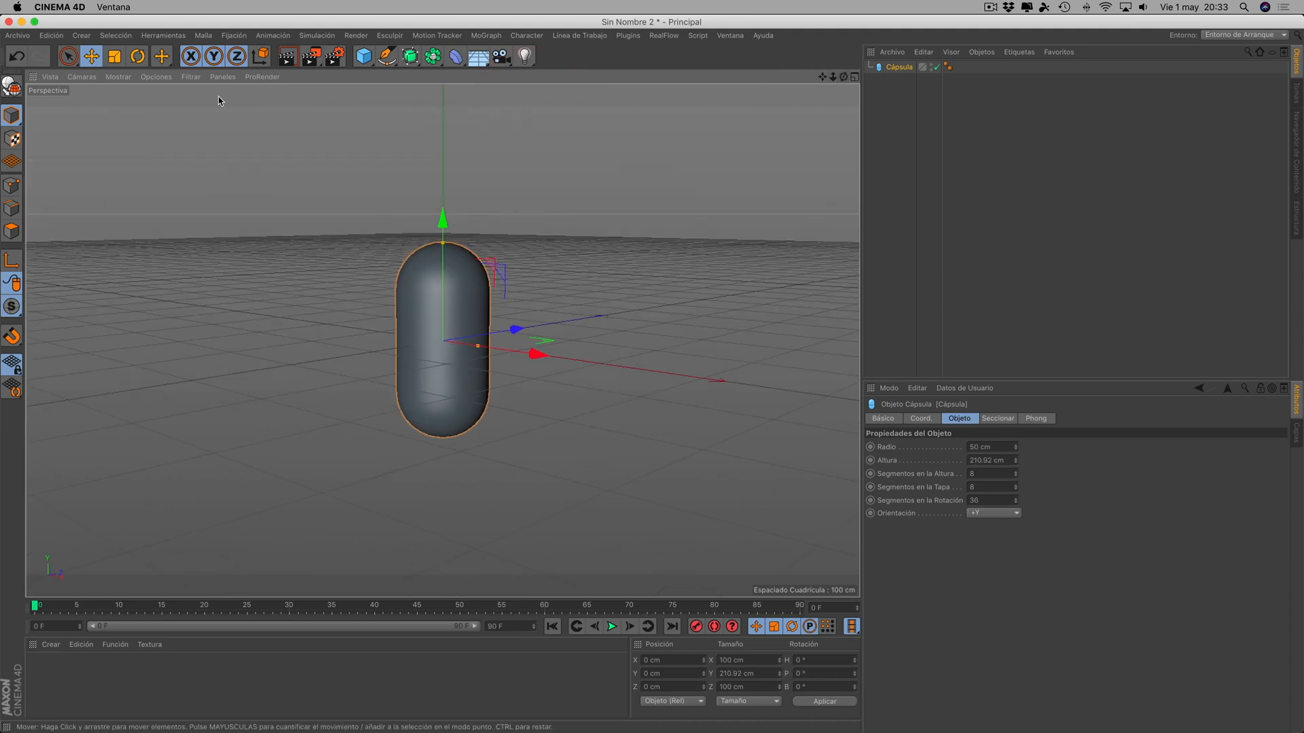
pyautogui.click(118, 77)
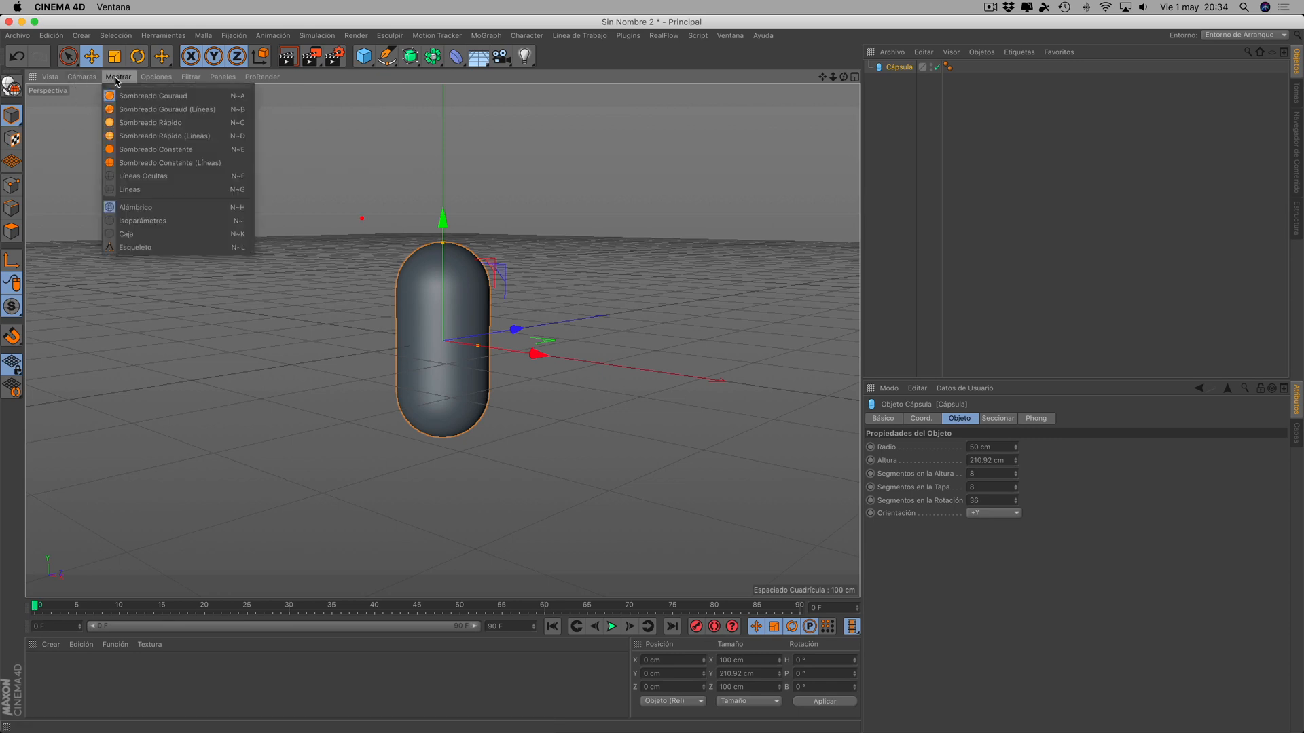
pyautogui.click(151, 111)
pyautogui.scroll(3, 476, 284)
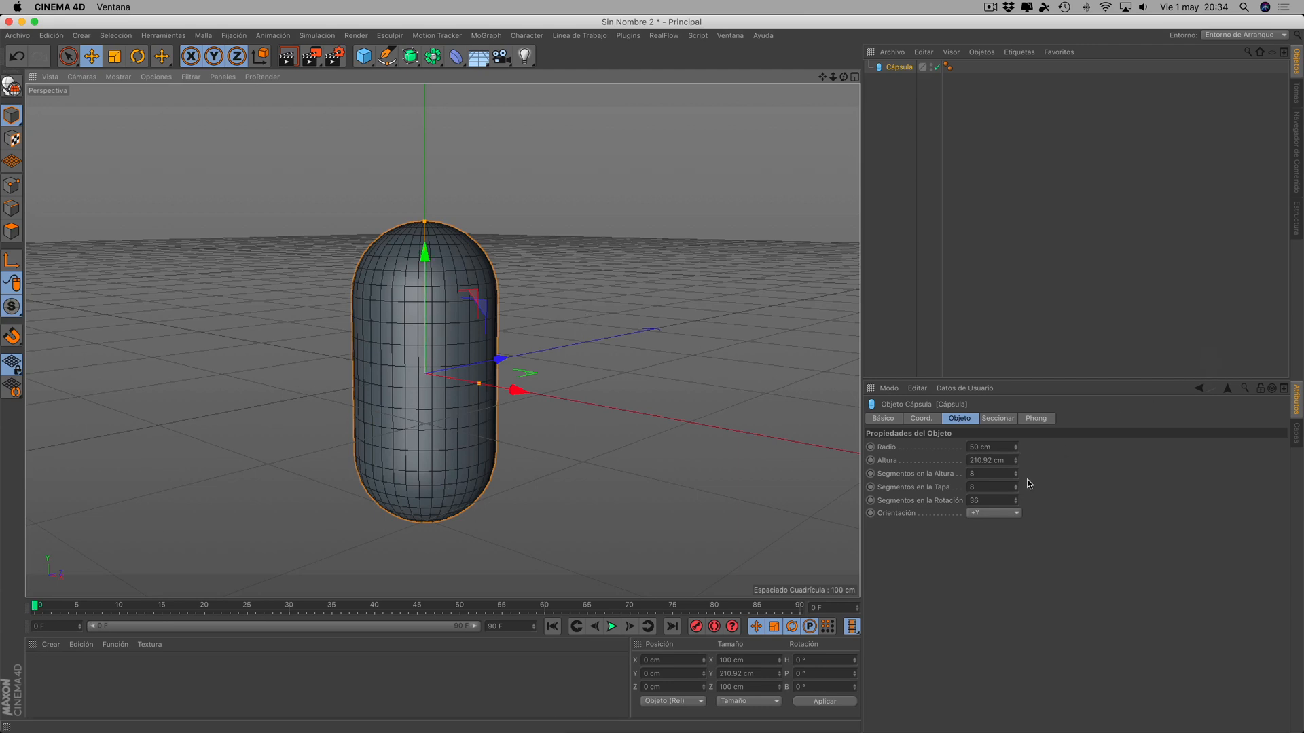
pyautogui.moveTo(1016, 473); pyautogui.dragTo(1016, 502)
pyautogui.moveTo(844, 76); pyautogui.dragTo(843, 76)
# - Switch to the PILDORAS2.c4d project and examine the joint between the blue and white halves in a ProRender preview
pyautogui.click(730, 35)
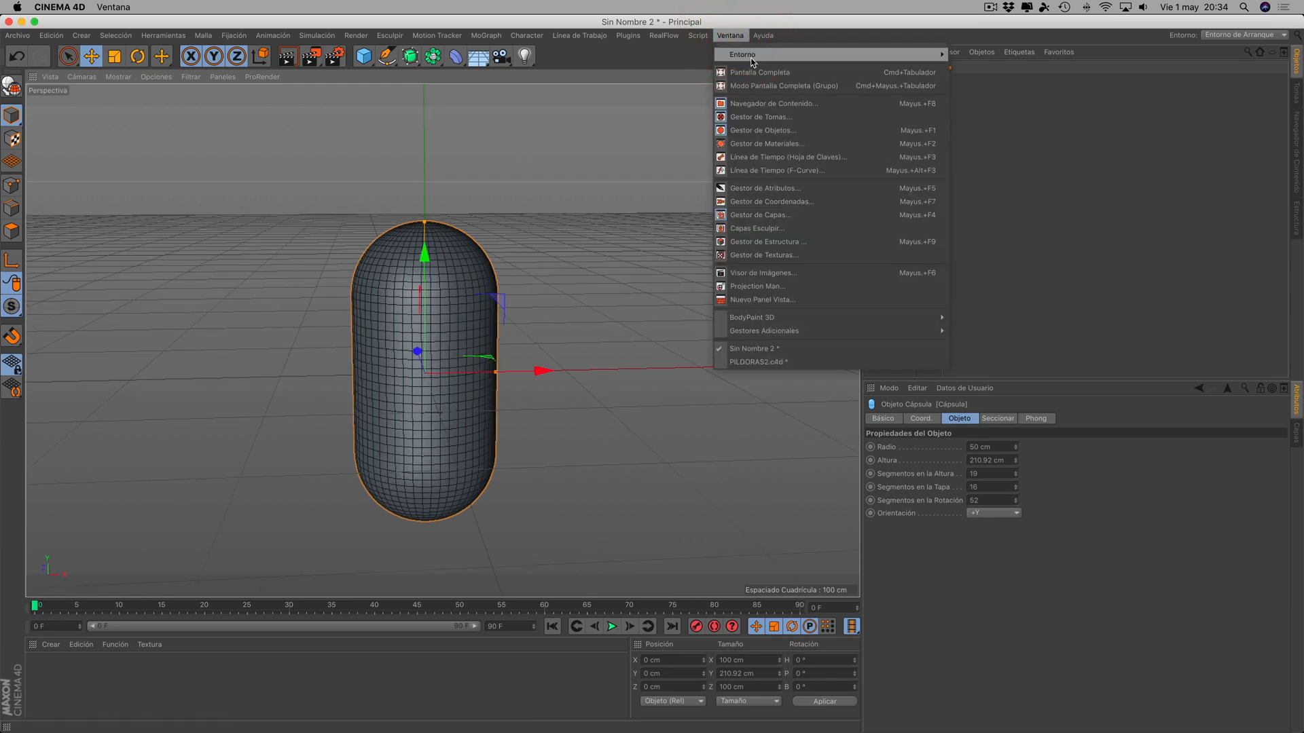
pyautogui.click(754, 362)
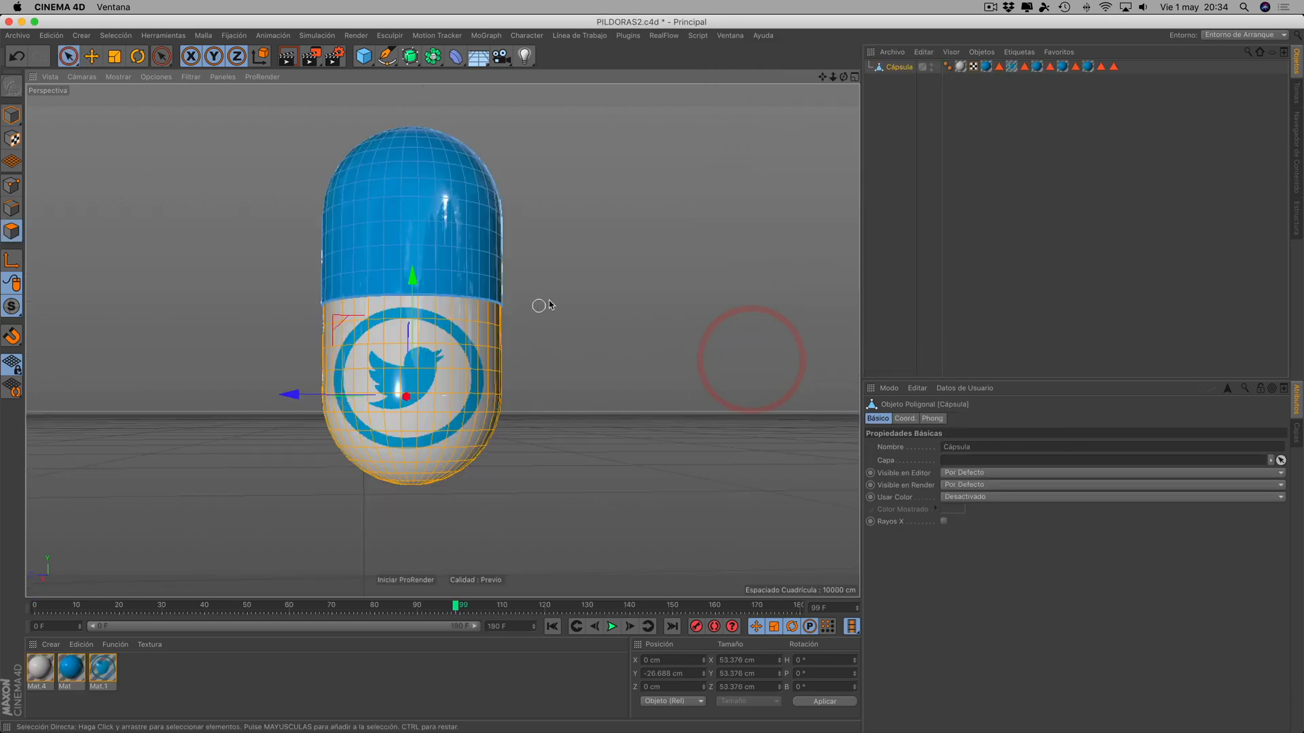
pyautogui.click(423, 578)
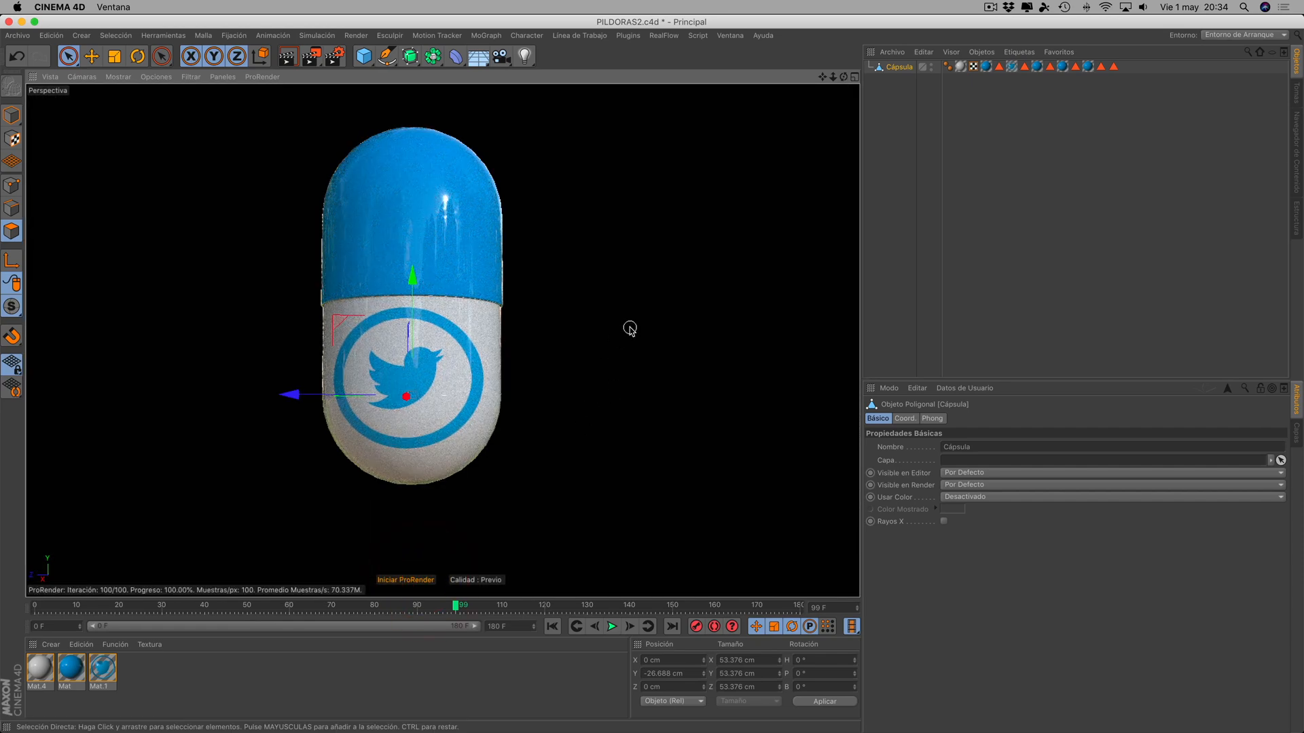
pyautogui.moveTo(843, 77); pyautogui.dragTo(813, 91)
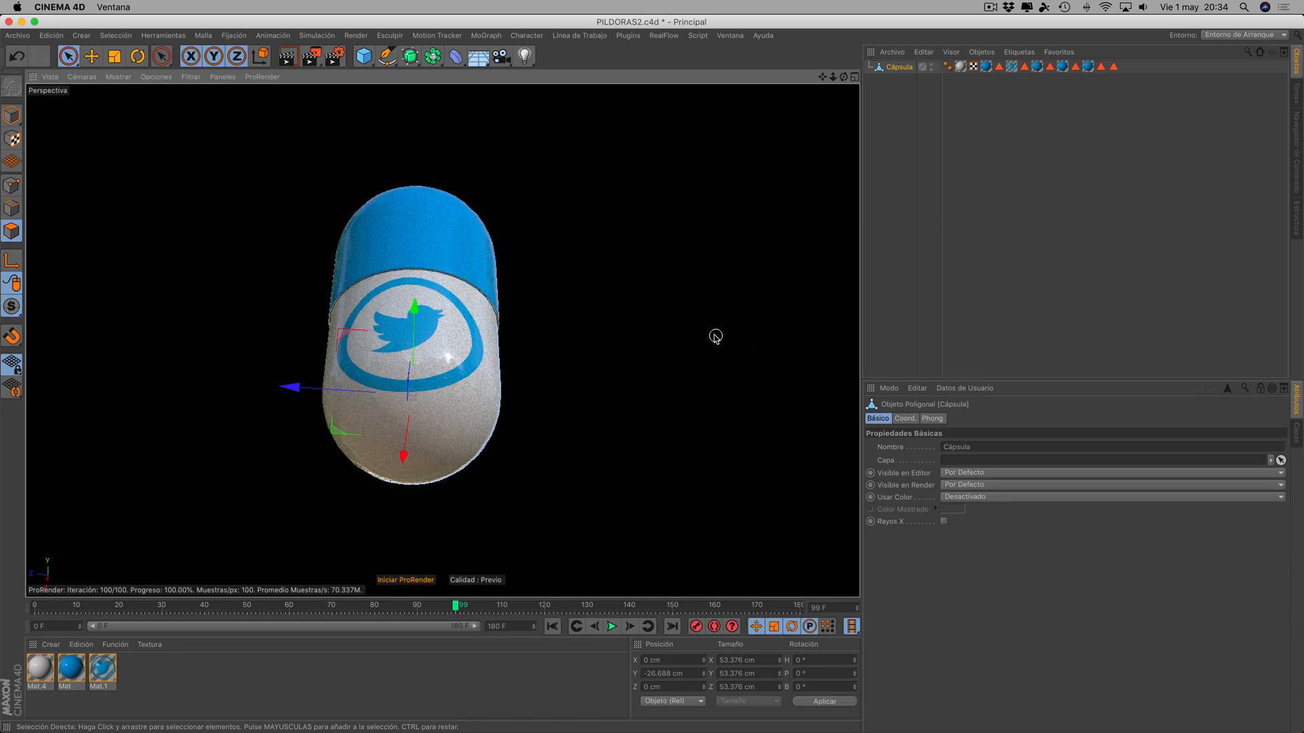
pyautogui.moveTo(844, 77); pyautogui.dragTo(869, 89)
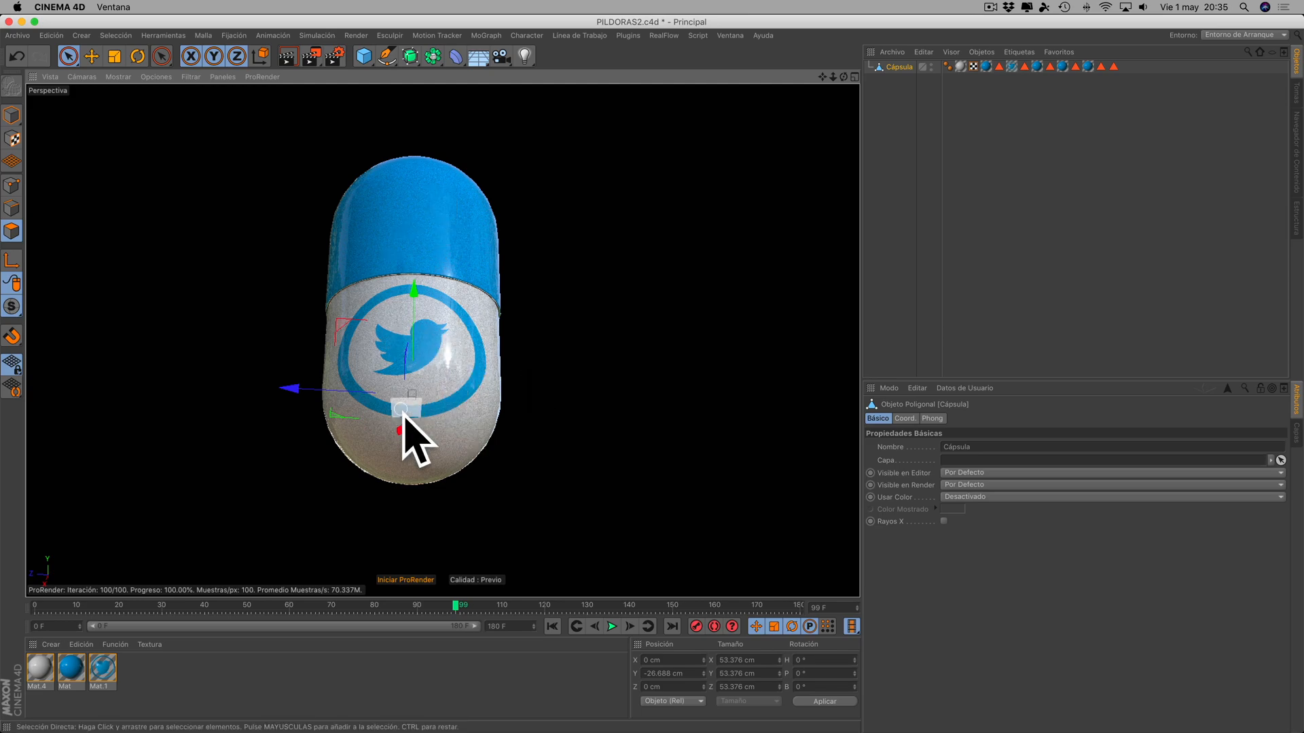
pyautogui.scroll(2, 440, 270)
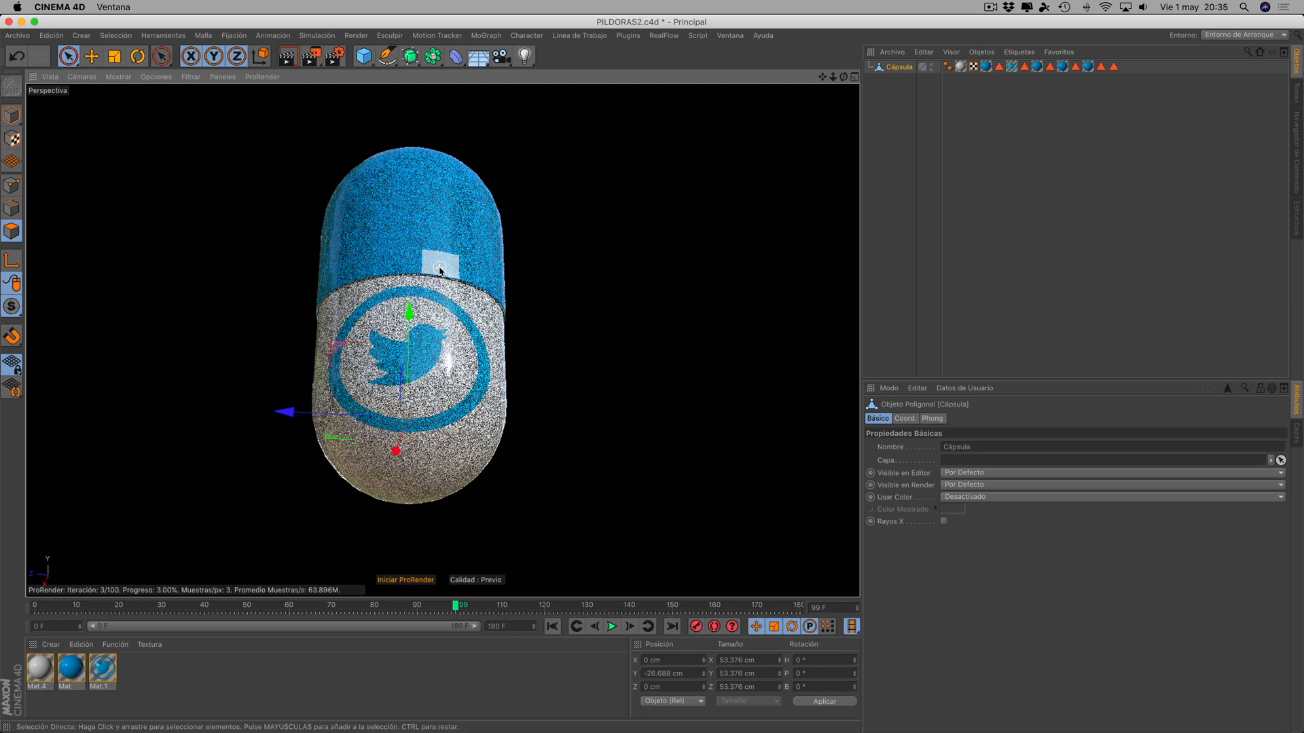
pyautogui.scroll(5, 439, 270)
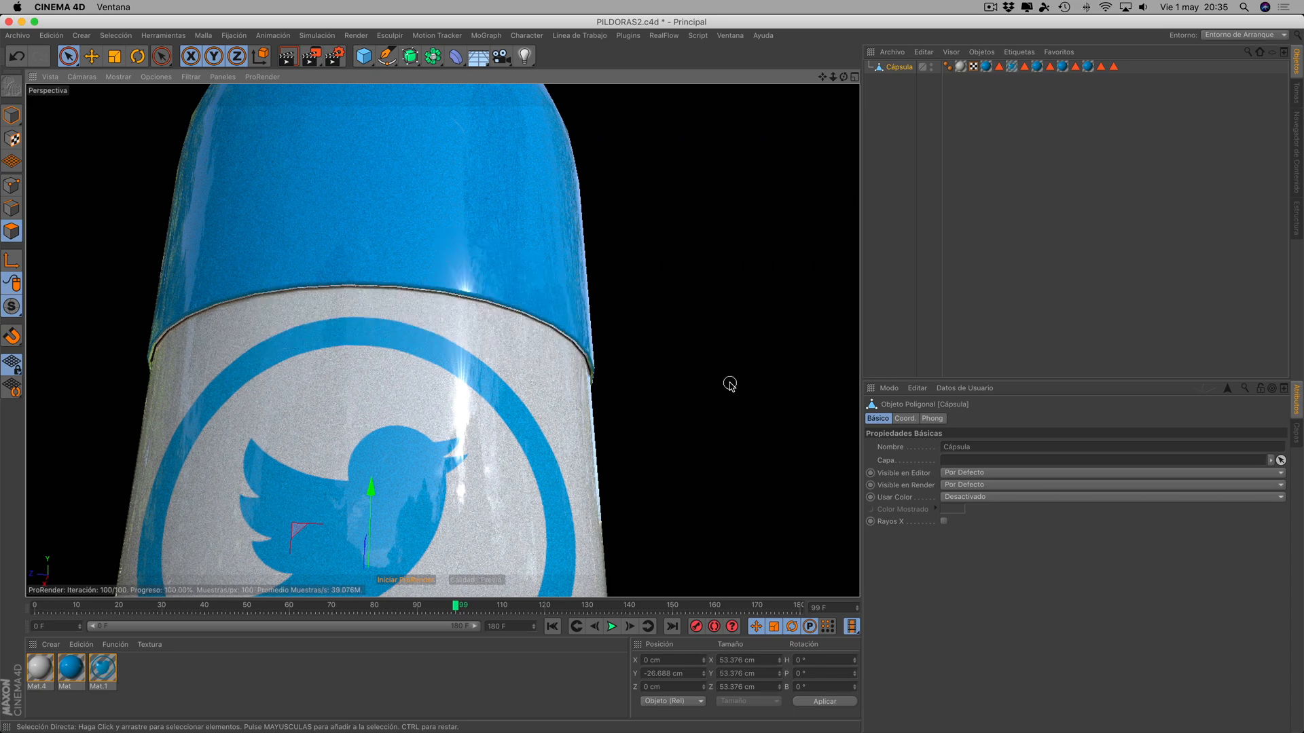
pyautogui.scroll(-6, 658, 377)
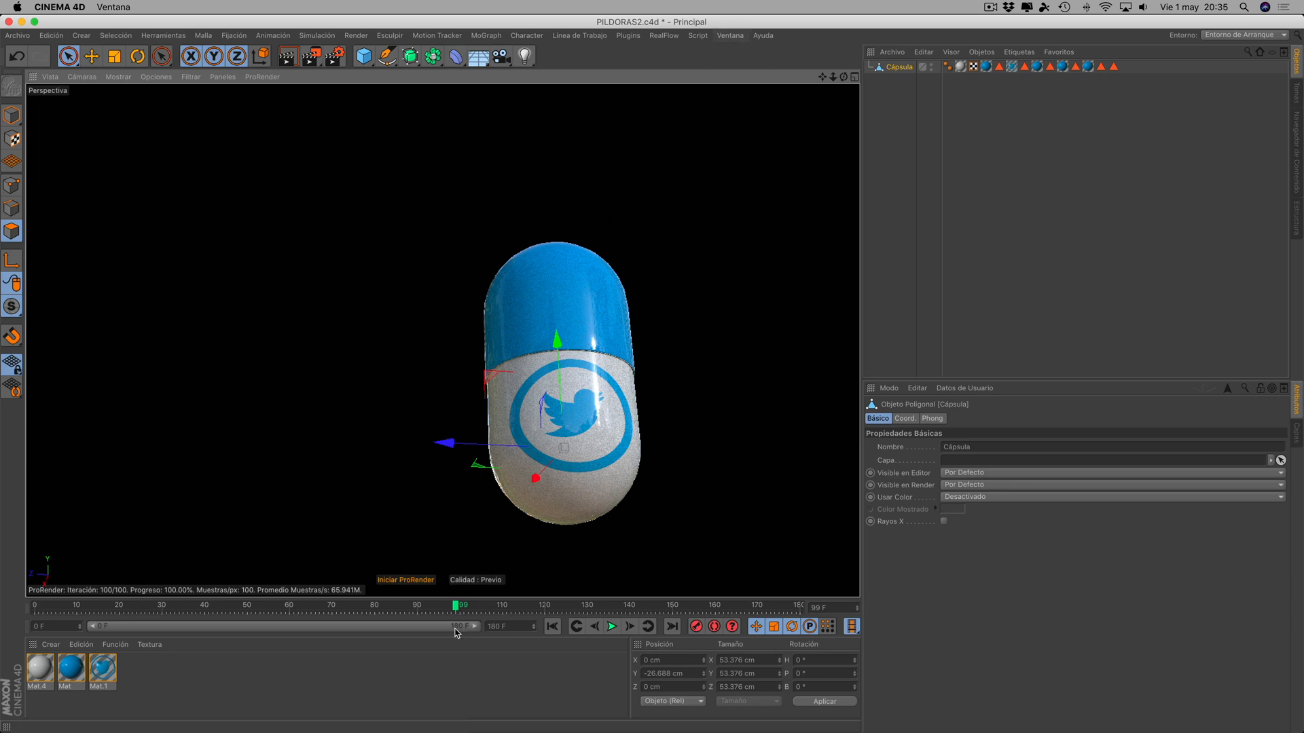
pyautogui.click(405, 580)
# - Return to the Sin Nombre 2 project and maximize the Derecha view of the capsule
pyautogui.click(731, 36)
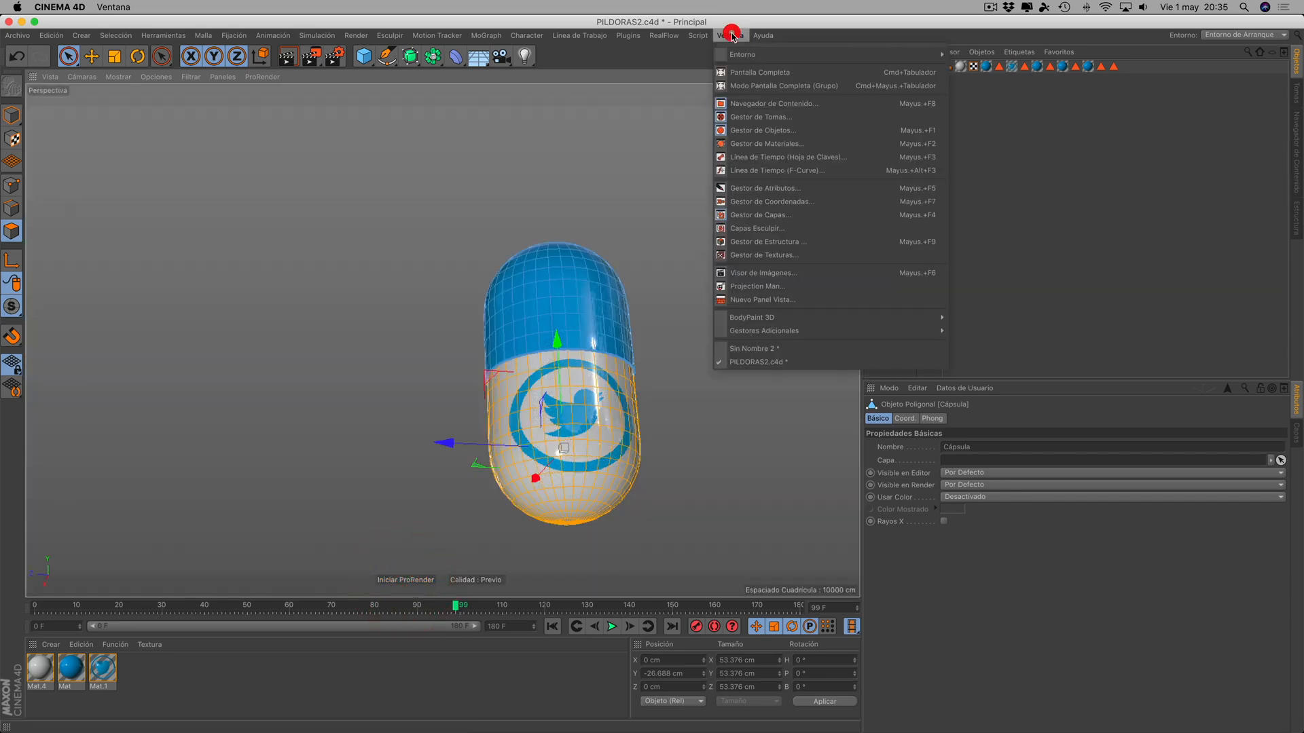
pyautogui.click(747, 348)
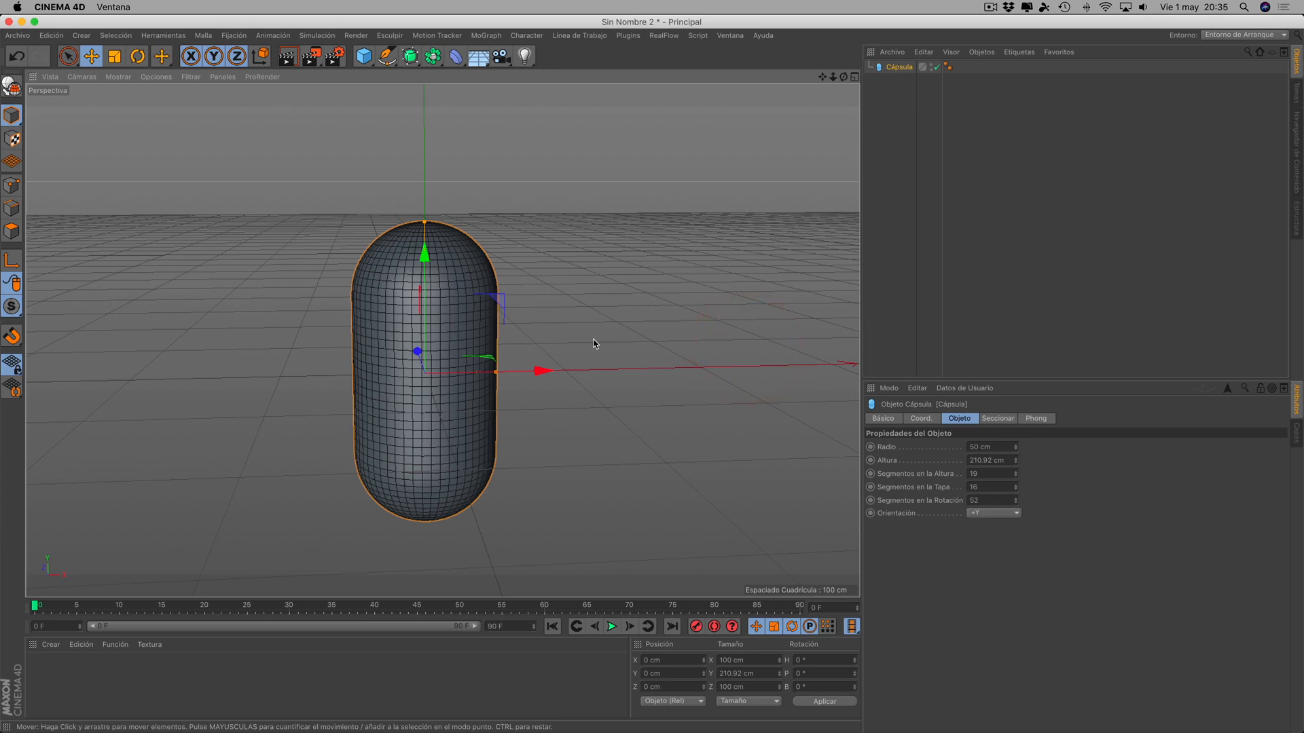
pyautogui.click(855, 77)
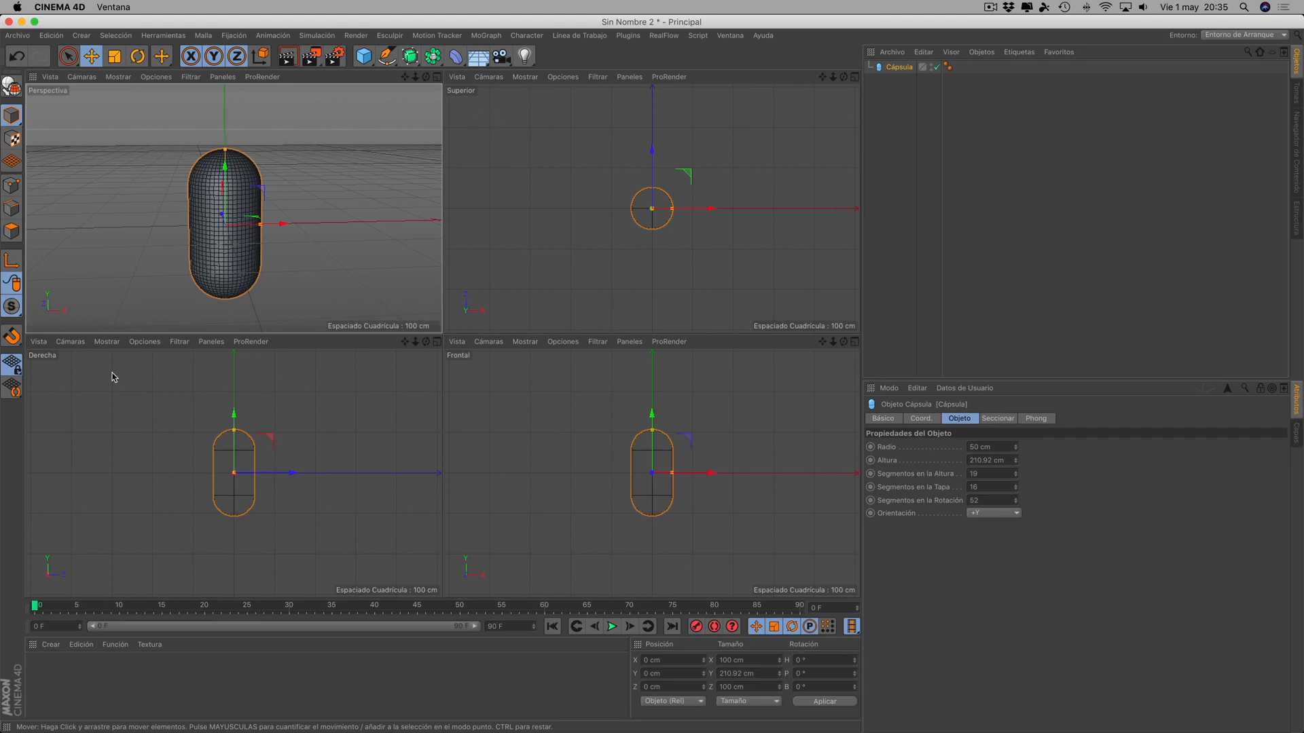
pyautogui.moveTo(380, 335); pyautogui.dragTo(383, 272)
pyautogui.moveTo(442, 320)
pyautogui.mouseDown()
pyautogui.moveTo(560, 329)
pyautogui.moveTo(389, 327)
pyautogui.mouseUp()
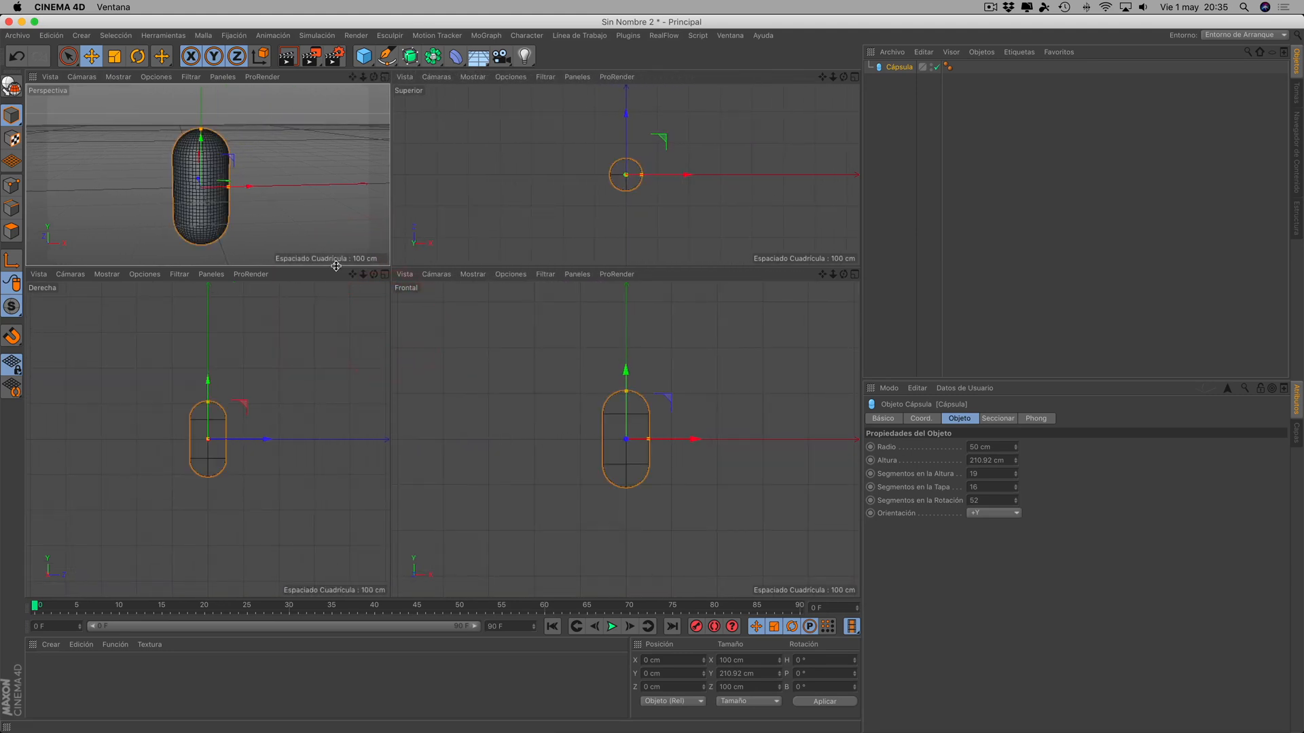
pyautogui.moveTo(335, 267); pyautogui.dragTo(355, 284)
pyautogui.click(853, 79)
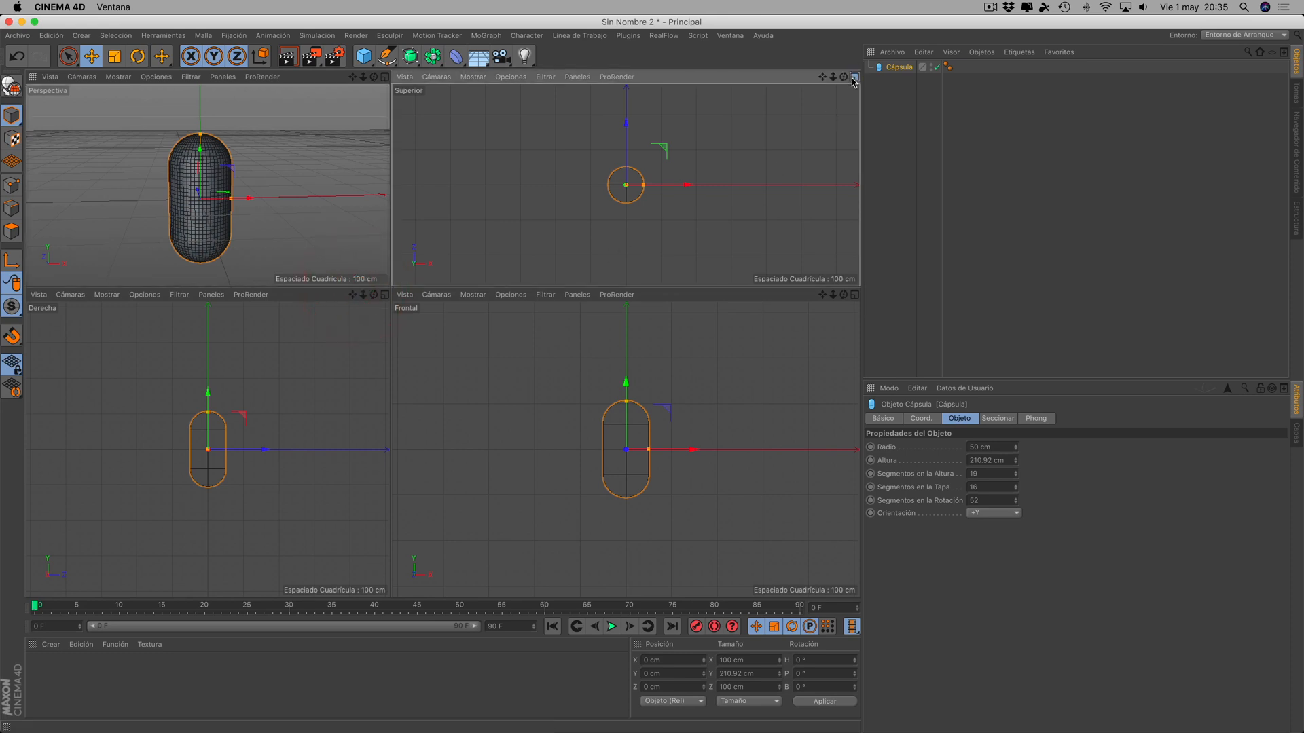
pyautogui.click(853, 79)
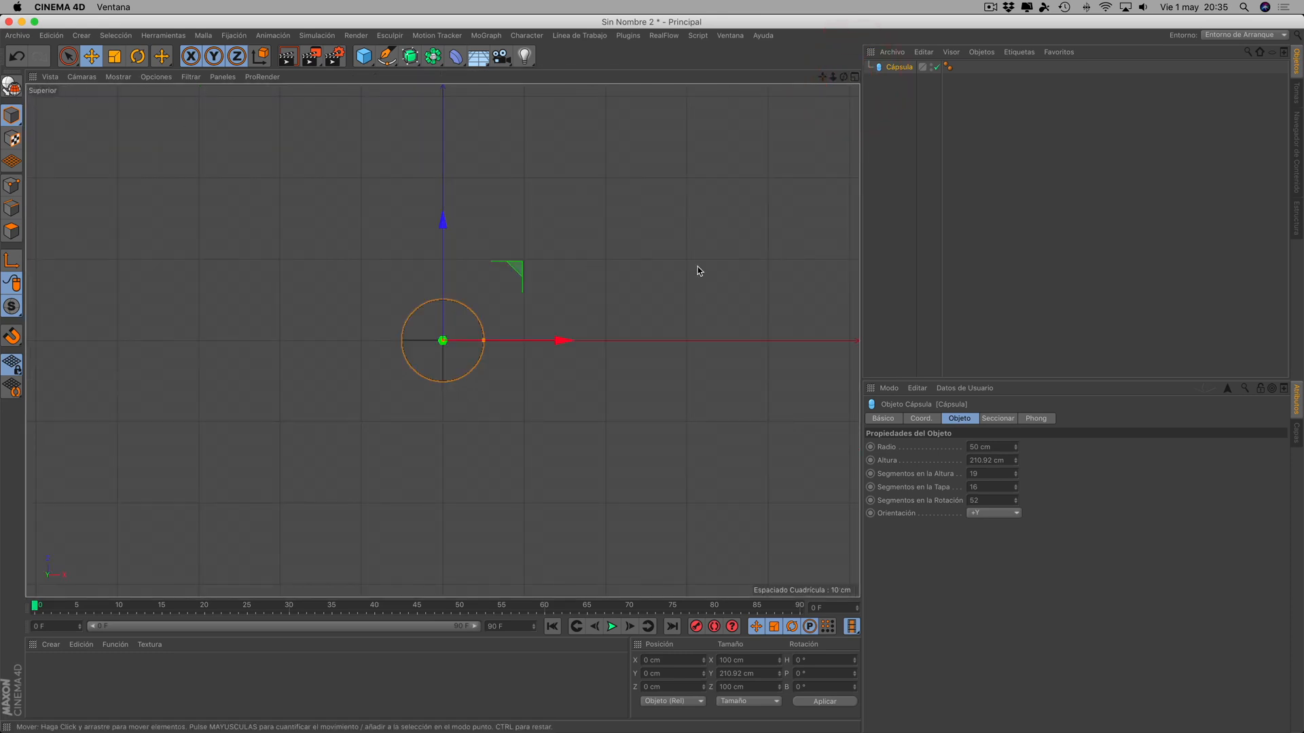
pyautogui.click(855, 76)
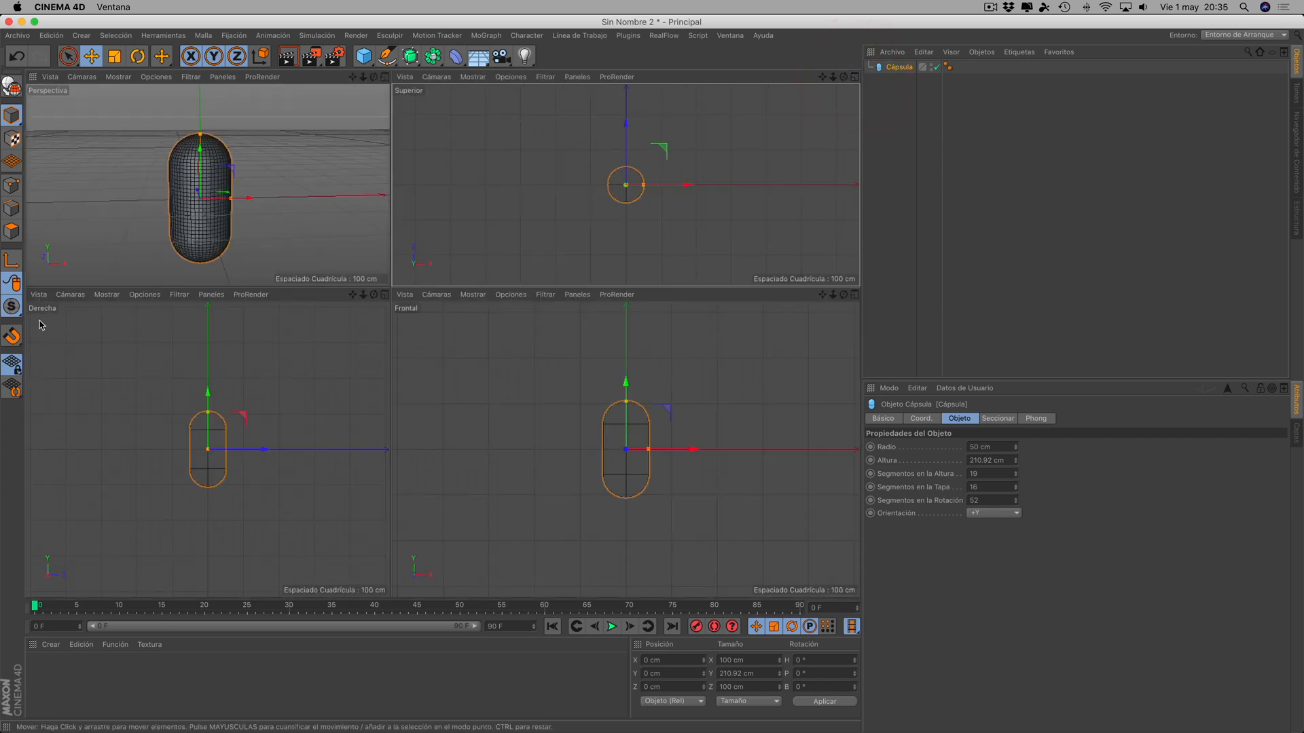
pyautogui.click(385, 295)
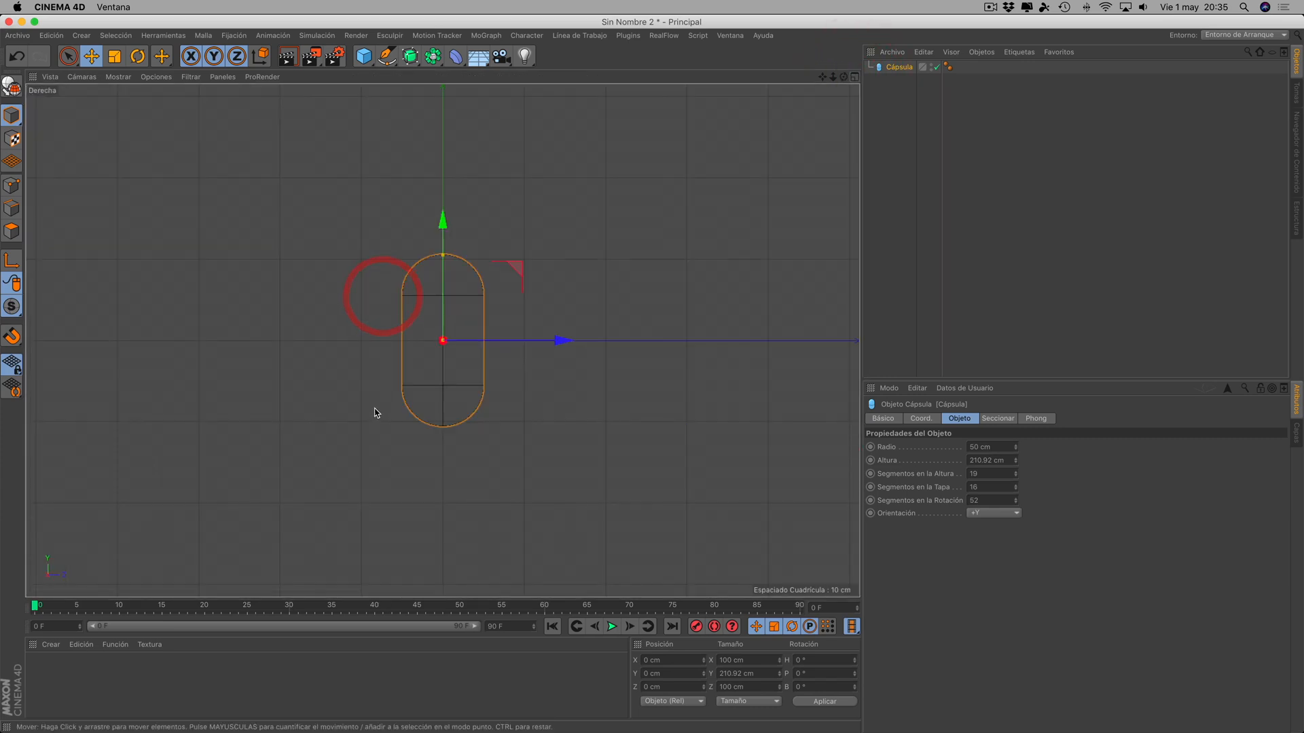
# - Convert the Capsule primitive into an editable polygon object
pyautogui.click(902, 68)
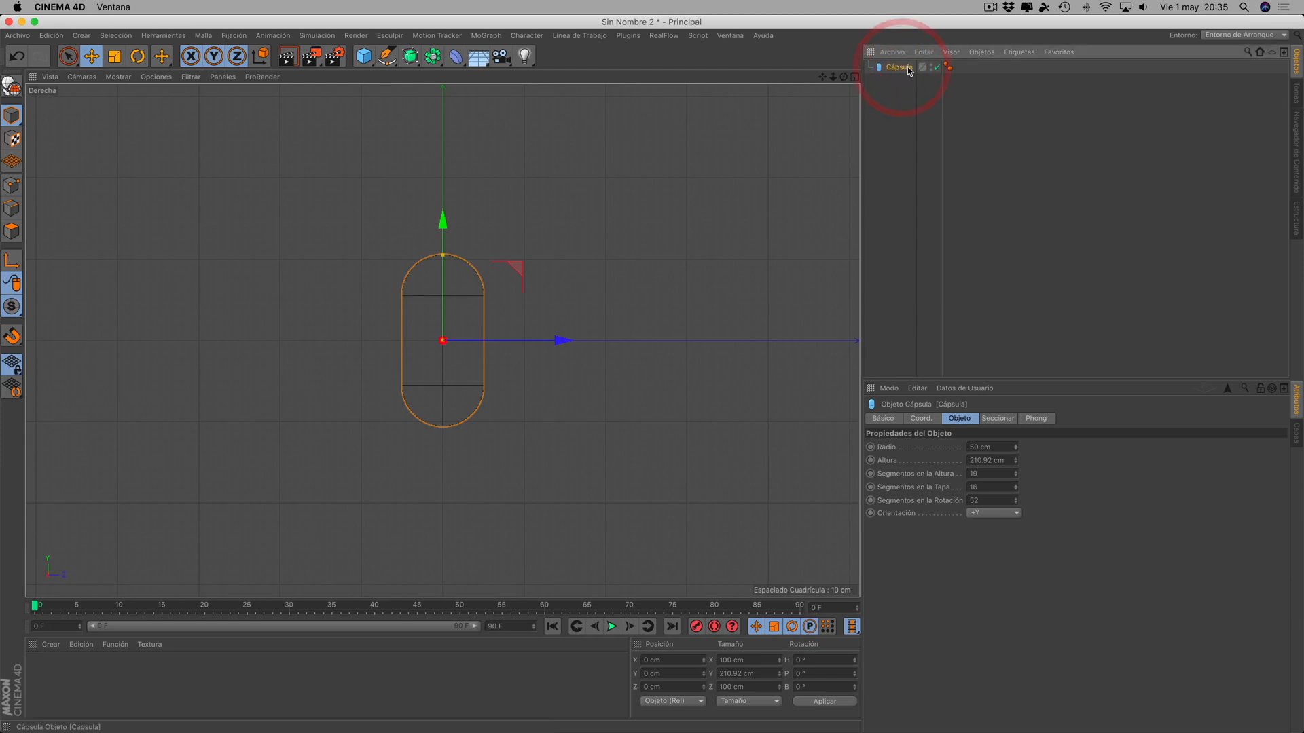
pyautogui.click(11, 89)
pyautogui.scroll(2, 648, 397)
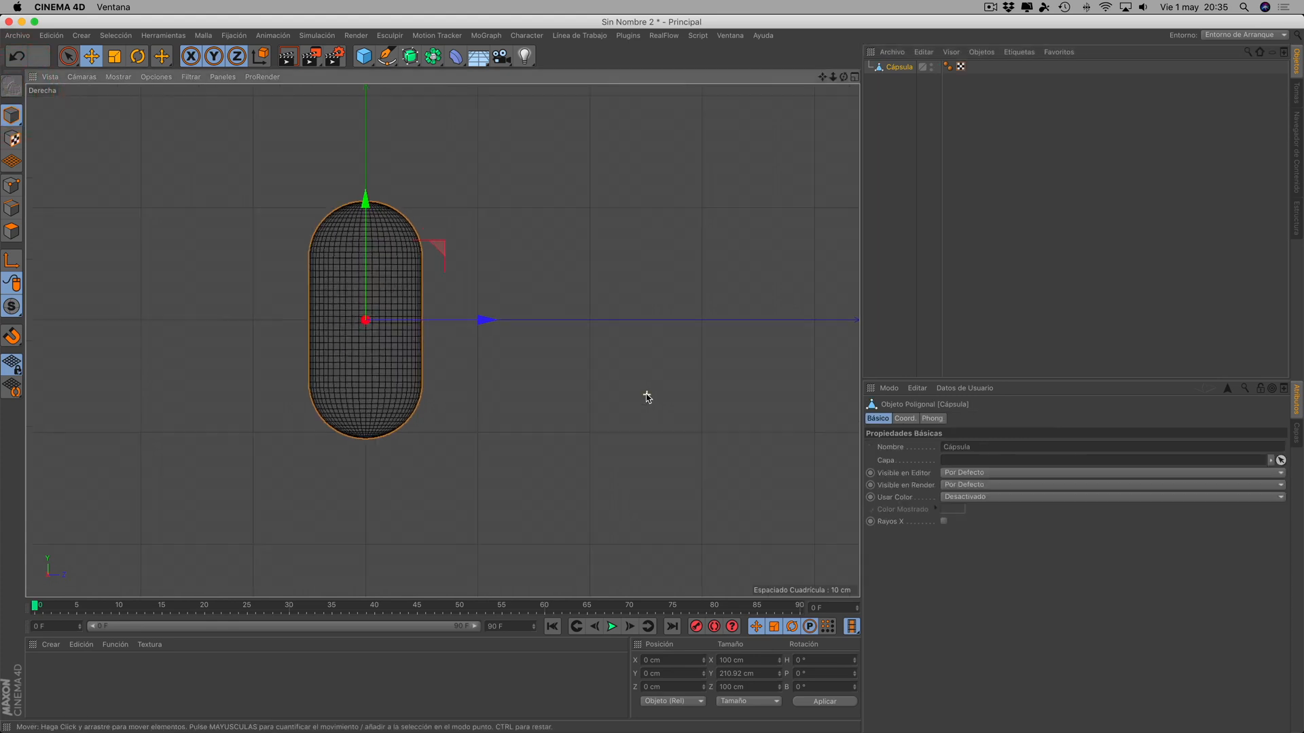
pyautogui.scroll(1, 647, 397)
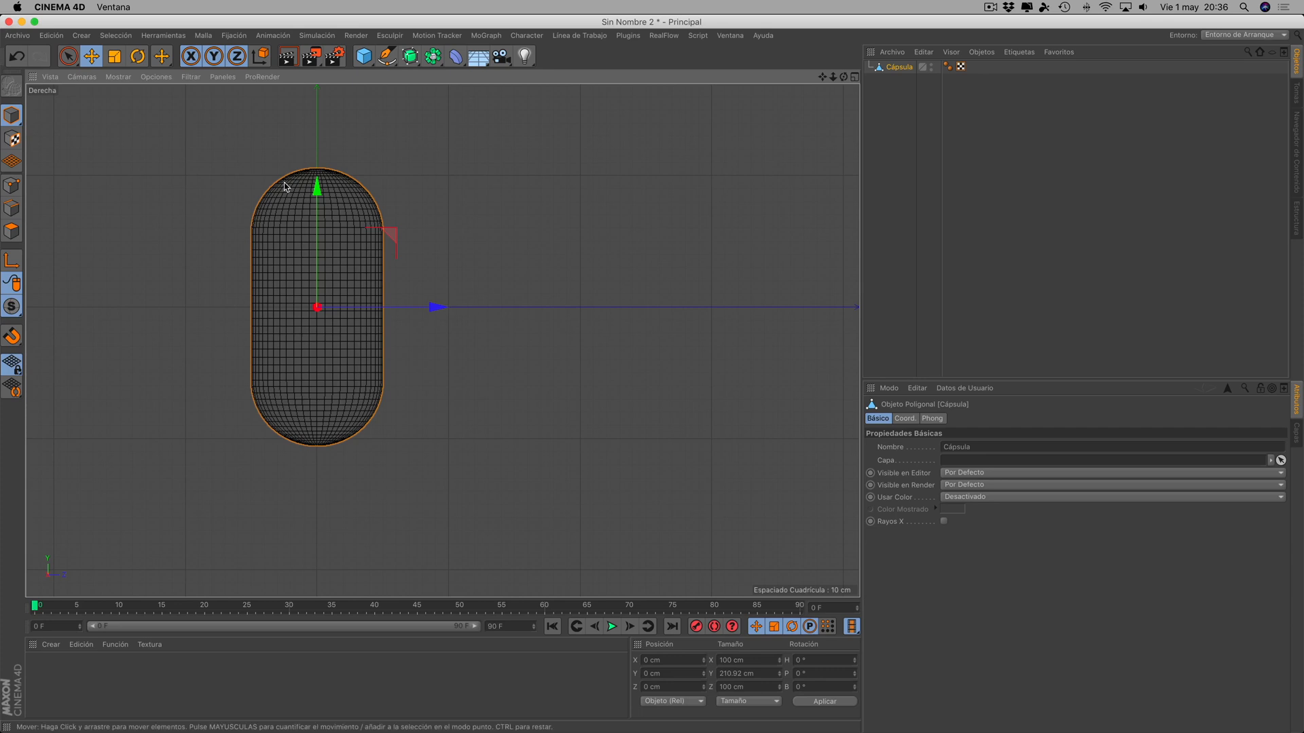
# - Select all polygons in the capsule's upper half with Rectangle Selection in polygon mode
pyautogui.click(11, 232)
pyautogui.moveTo(68, 57); pyautogui.dragTo(135, 98)
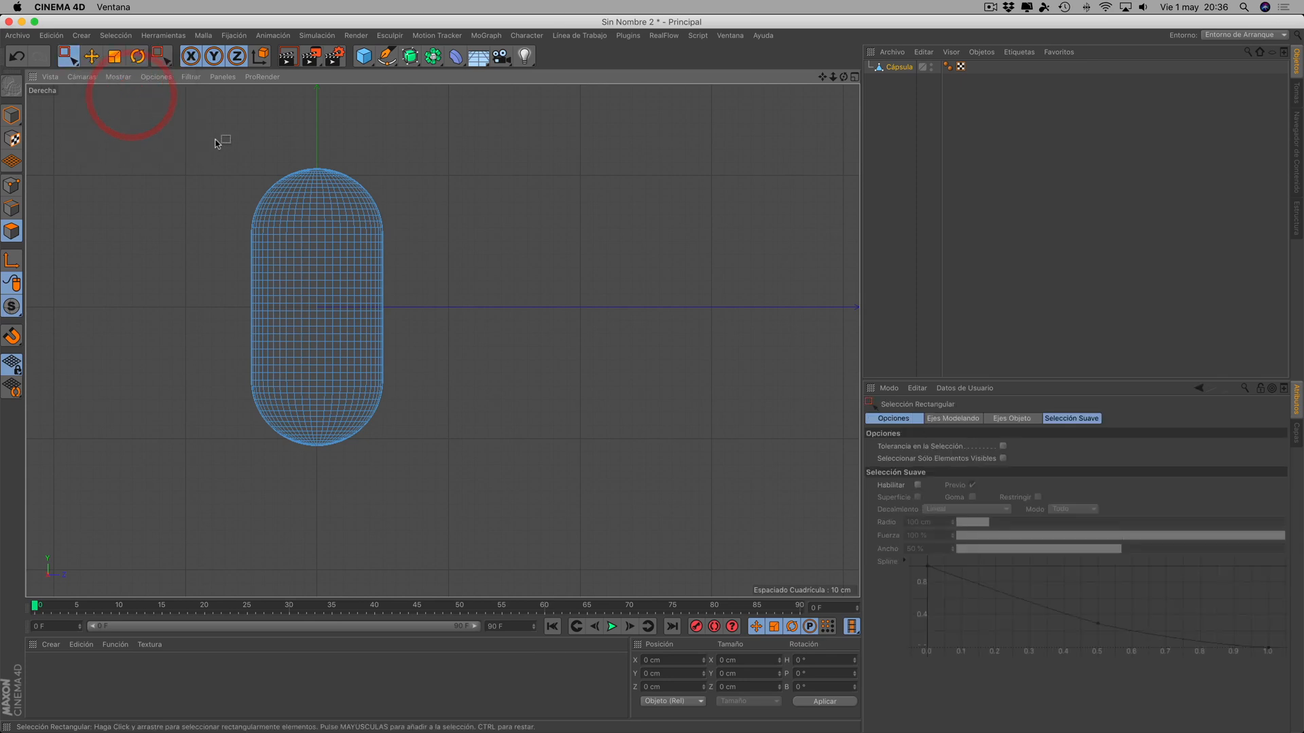
pyautogui.moveTo(206, 129); pyautogui.dragTo(266, 271)
pyautogui.moveTo(363, 298); pyautogui.dragTo(438, 304)
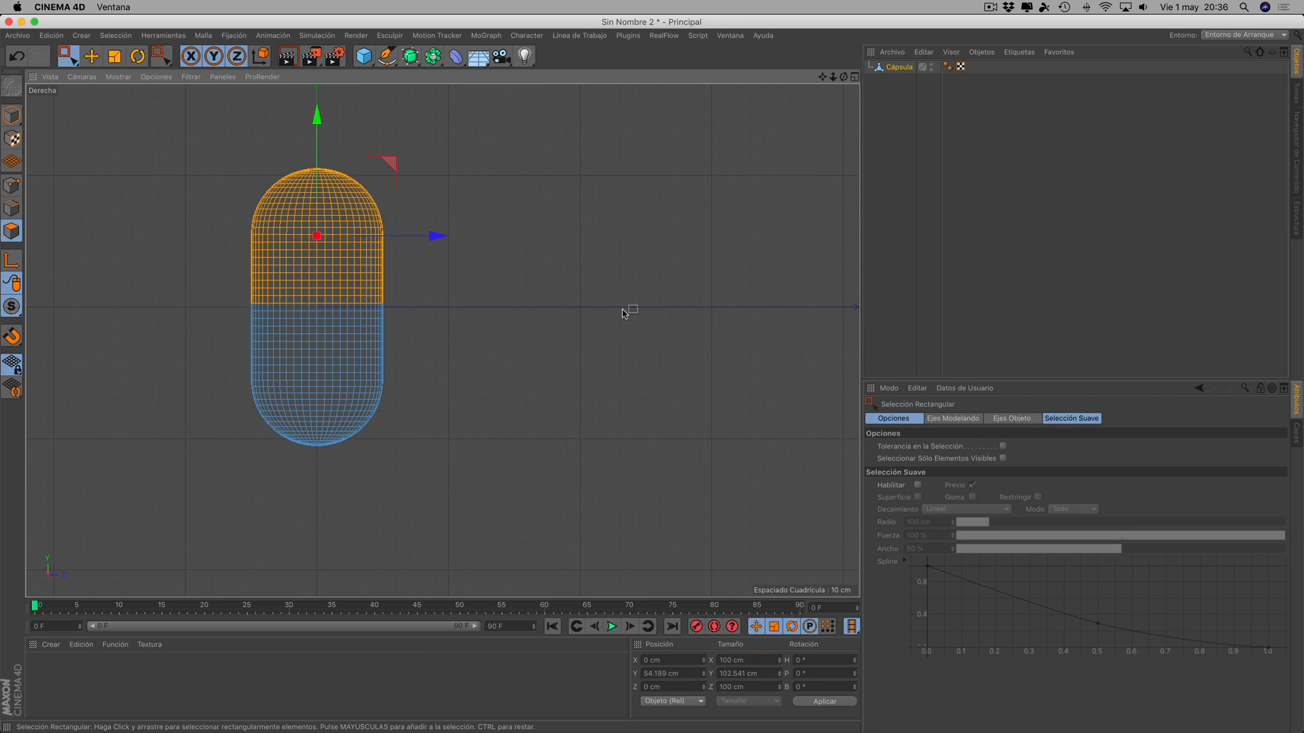
# - Extrude the selected upper-half polygons outward by about 1.87 cm
pyautogui.rightClick(620, 270)
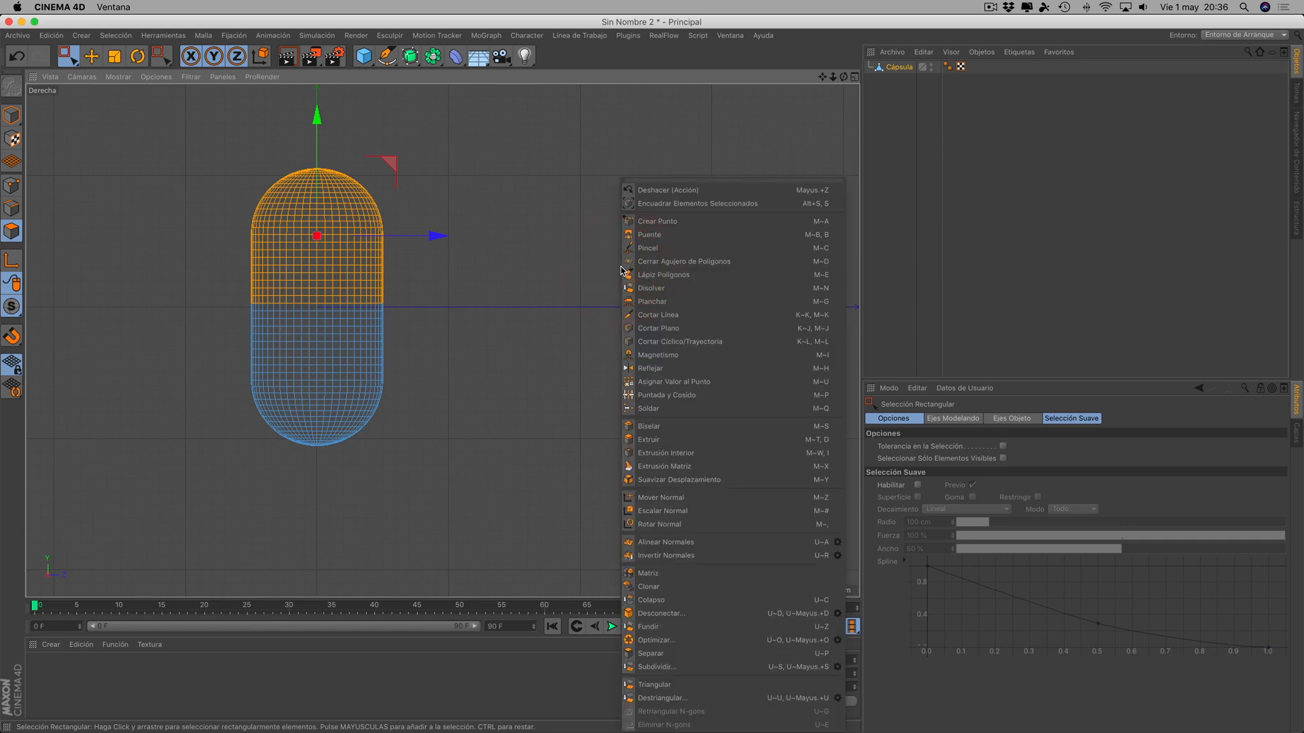
pyautogui.click(650, 440)
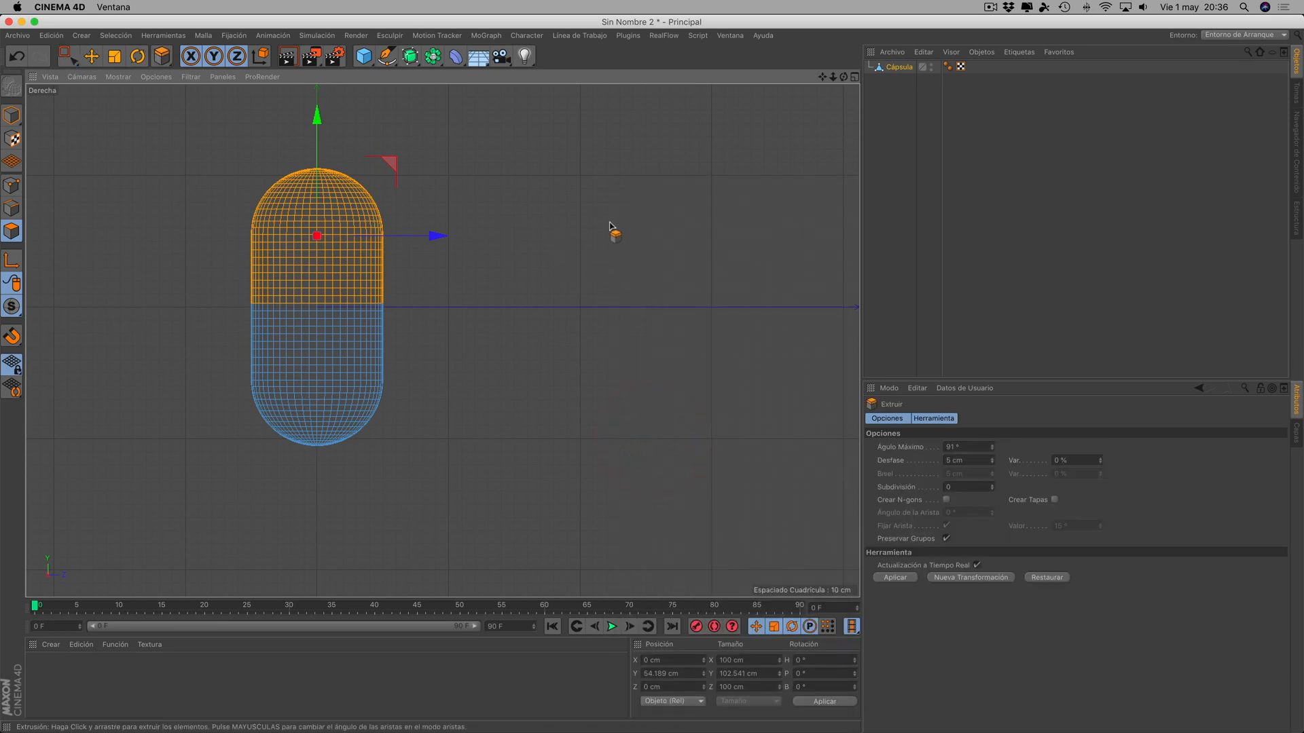
pyautogui.moveTo(610, 226); pyautogui.dragTo(628, 226)
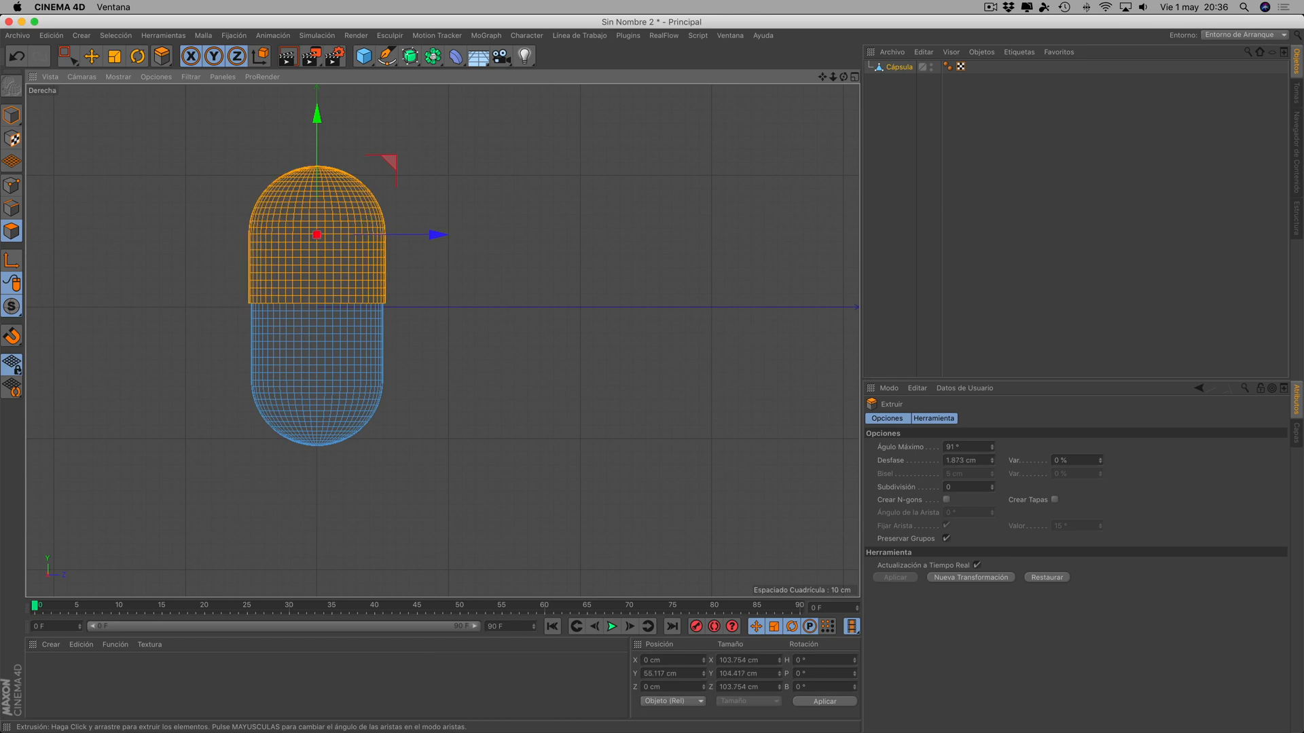
# - Select the ring of polygons forming the underside ledge of the upper half with Ring Selection in the perspective view
pyautogui.click(854, 76)
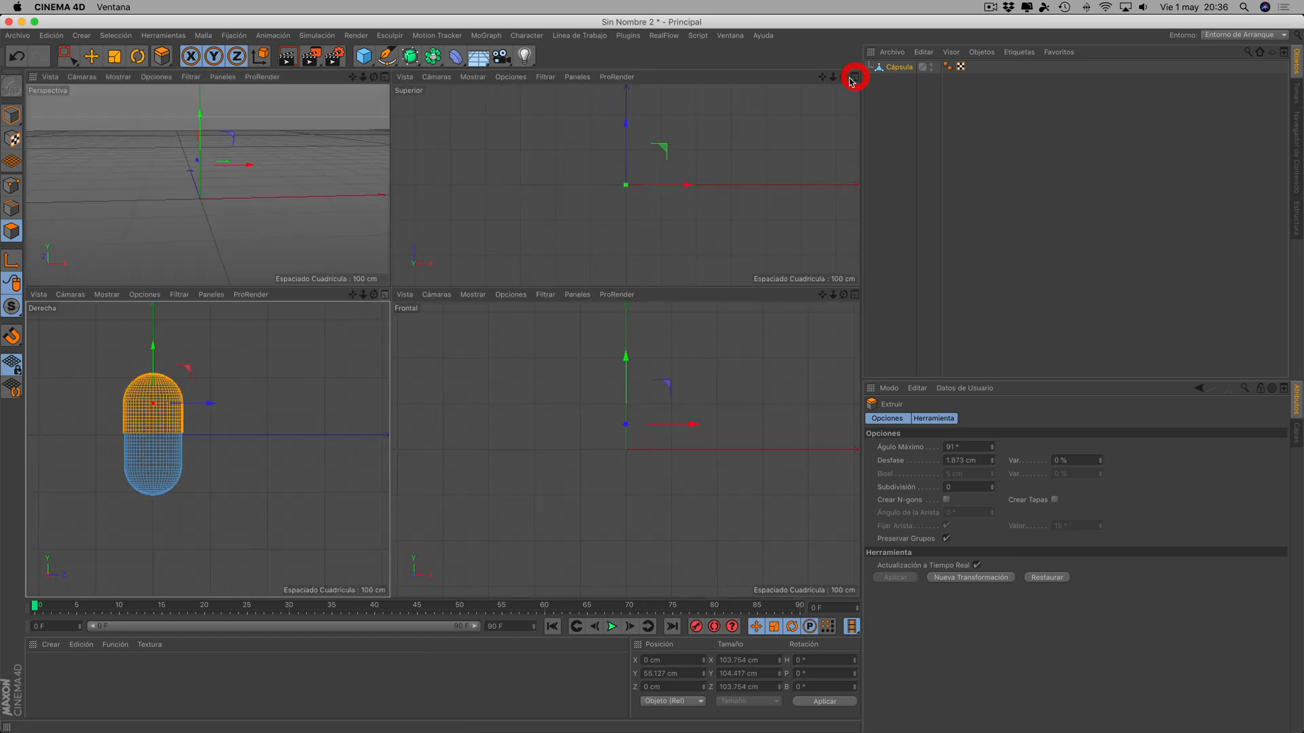
pyautogui.click(385, 77)
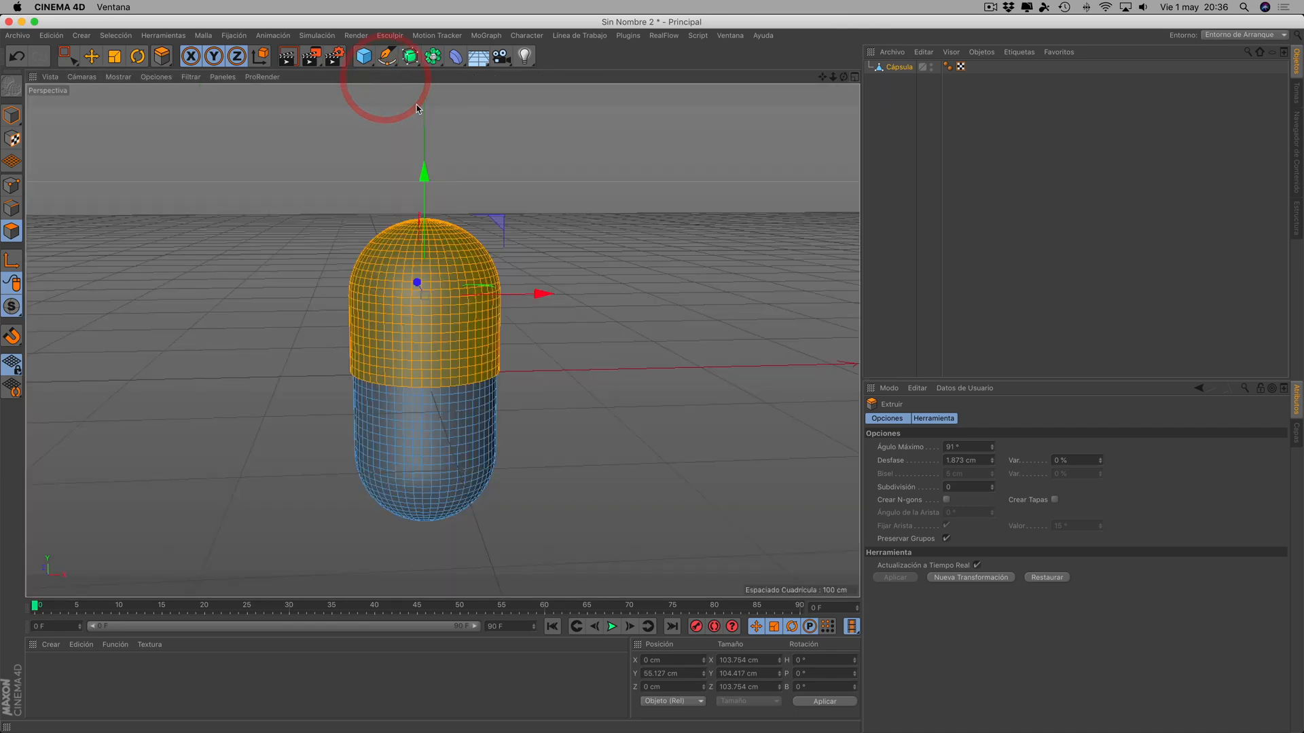
pyautogui.moveTo(824, 78); pyautogui.dragTo(843, 2)
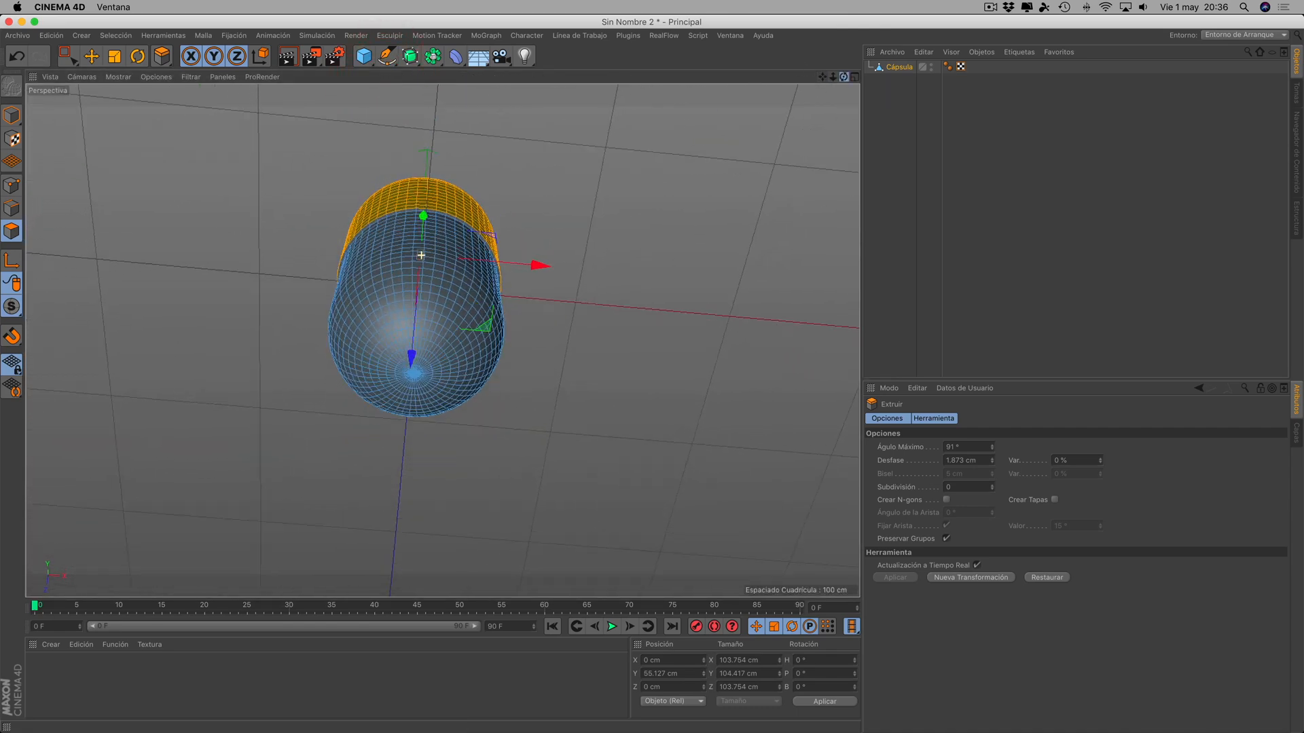
pyautogui.scroll(4, 693, 158)
pyautogui.scroll(3, 692, 157)
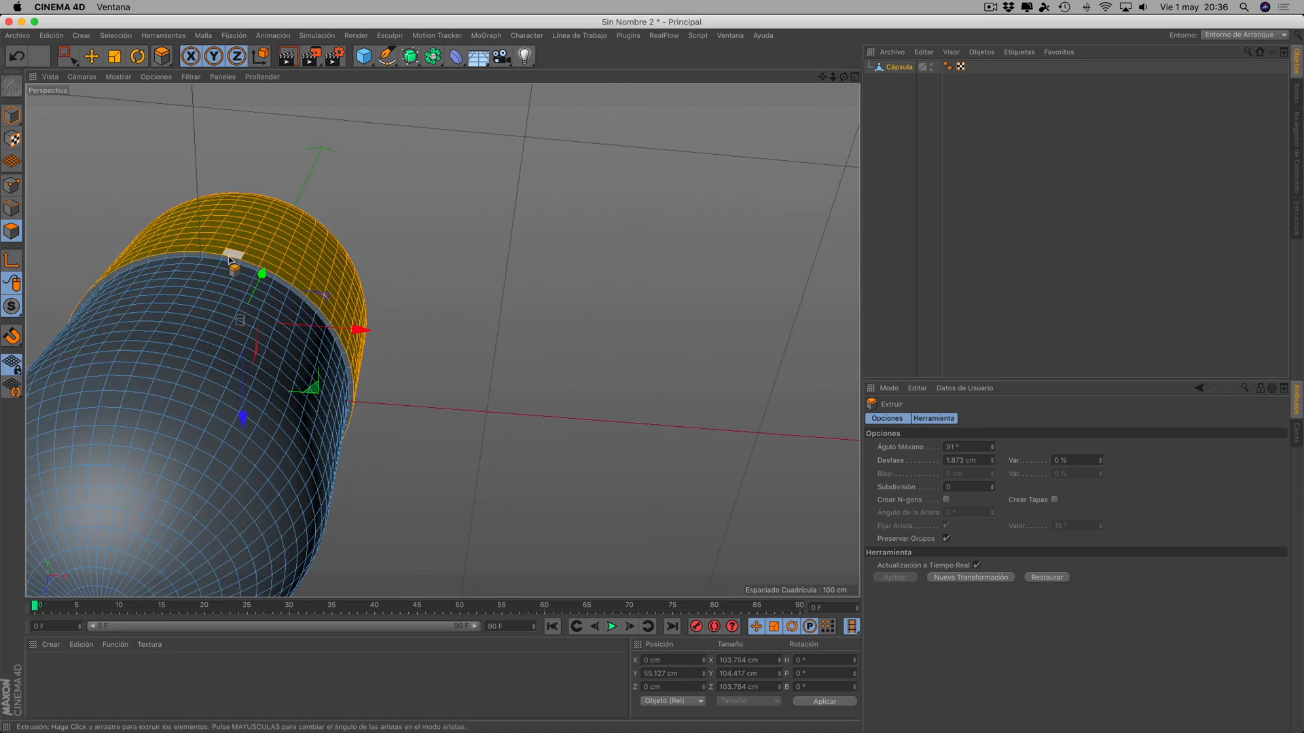
pyautogui.moveTo(844, 77)
pyautogui.mouseDown()
pyautogui.moveTo(820, 83)
pyautogui.moveTo(793, 37)
pyautogui.moveTo(759, 59)
pyautogui.moveTo(766, 86)
pyautogui.moveTo(710, 140)
pyautogui.moveTo(662, 93)
pyautogui.moveTo(702, 103)
pyautogui.moveTo(669, 142)
pyautogui.moveTo(727, 67)
pyautogui.moveTo(707, 89)
pyautogui.moveTo(718, 98)
pyautogui.mouseUp()
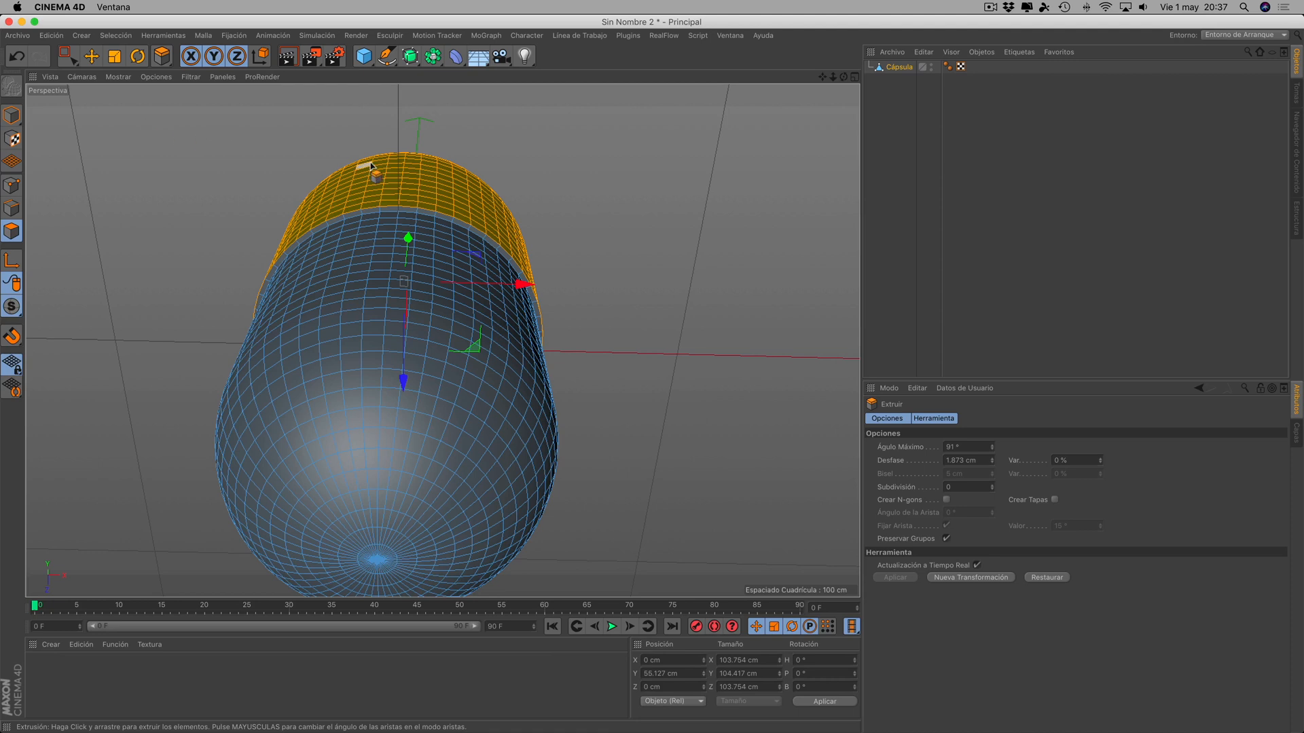
pyautogui.click(112, 36)
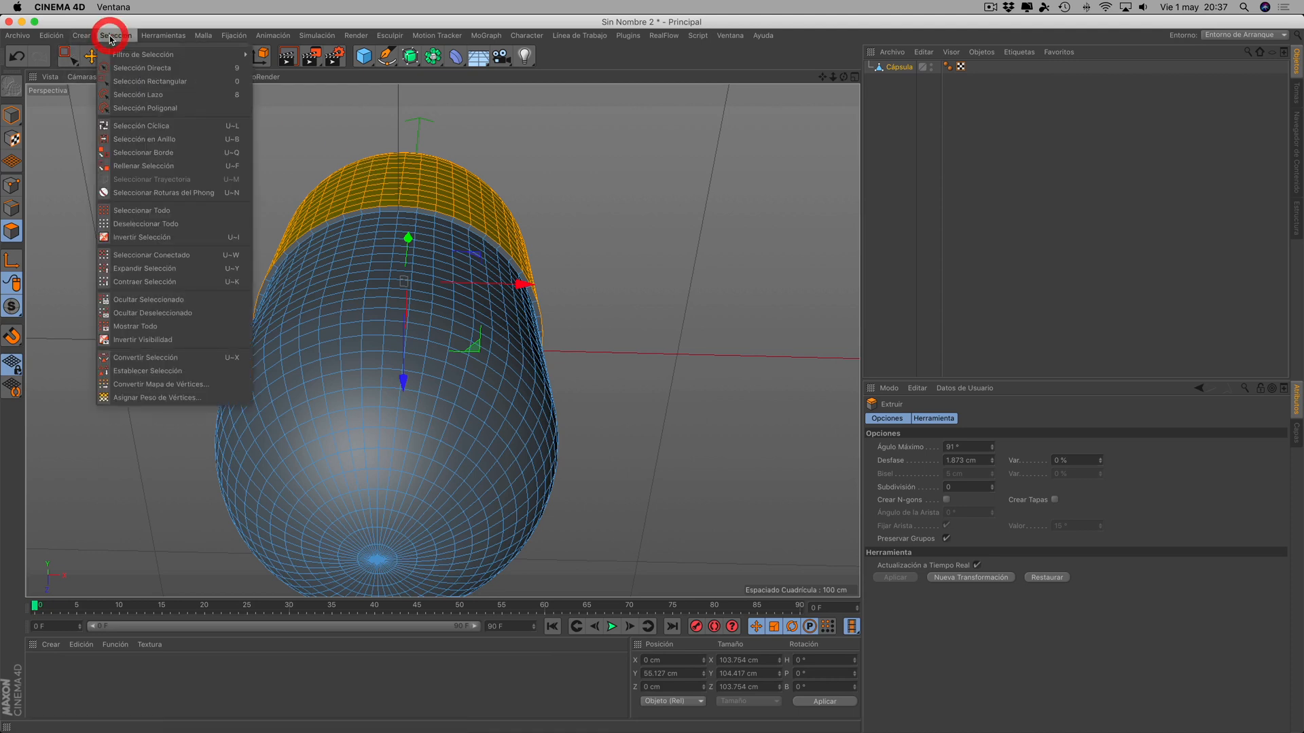
pyautogui.click(138, 140)
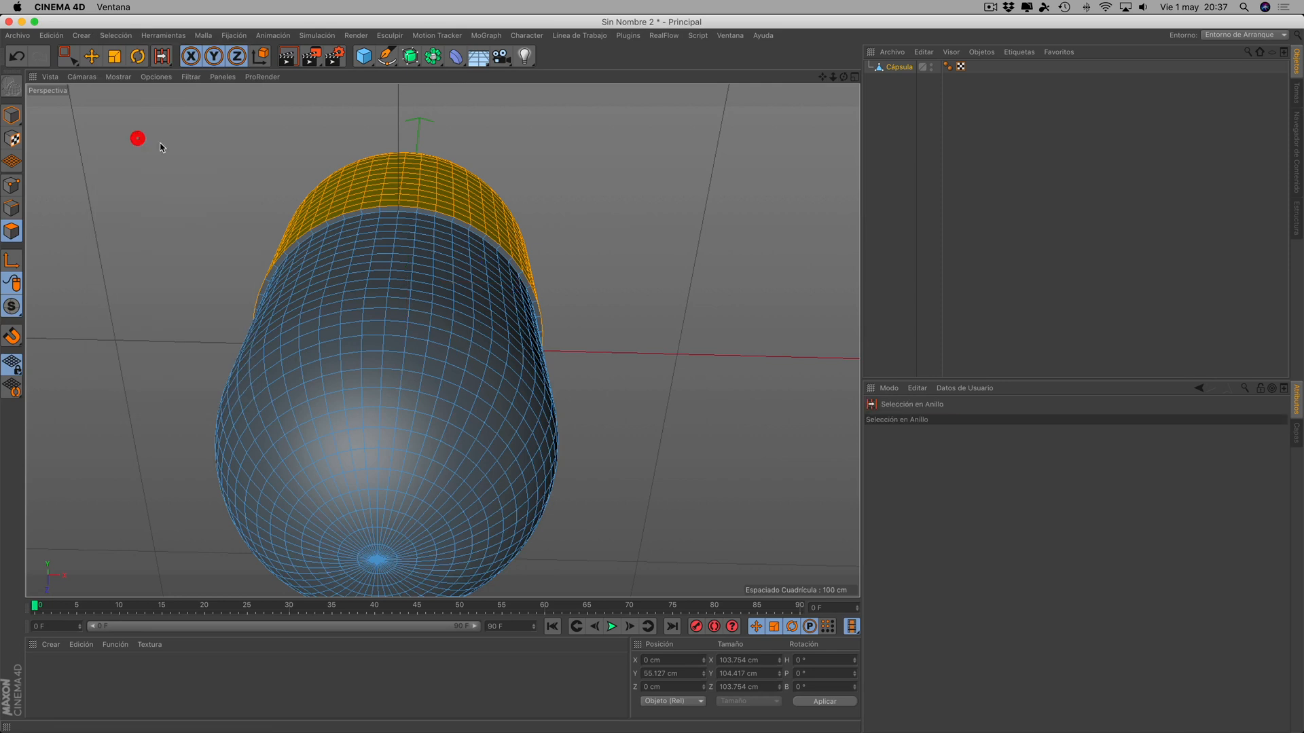
pyautogui.click(361, 212)
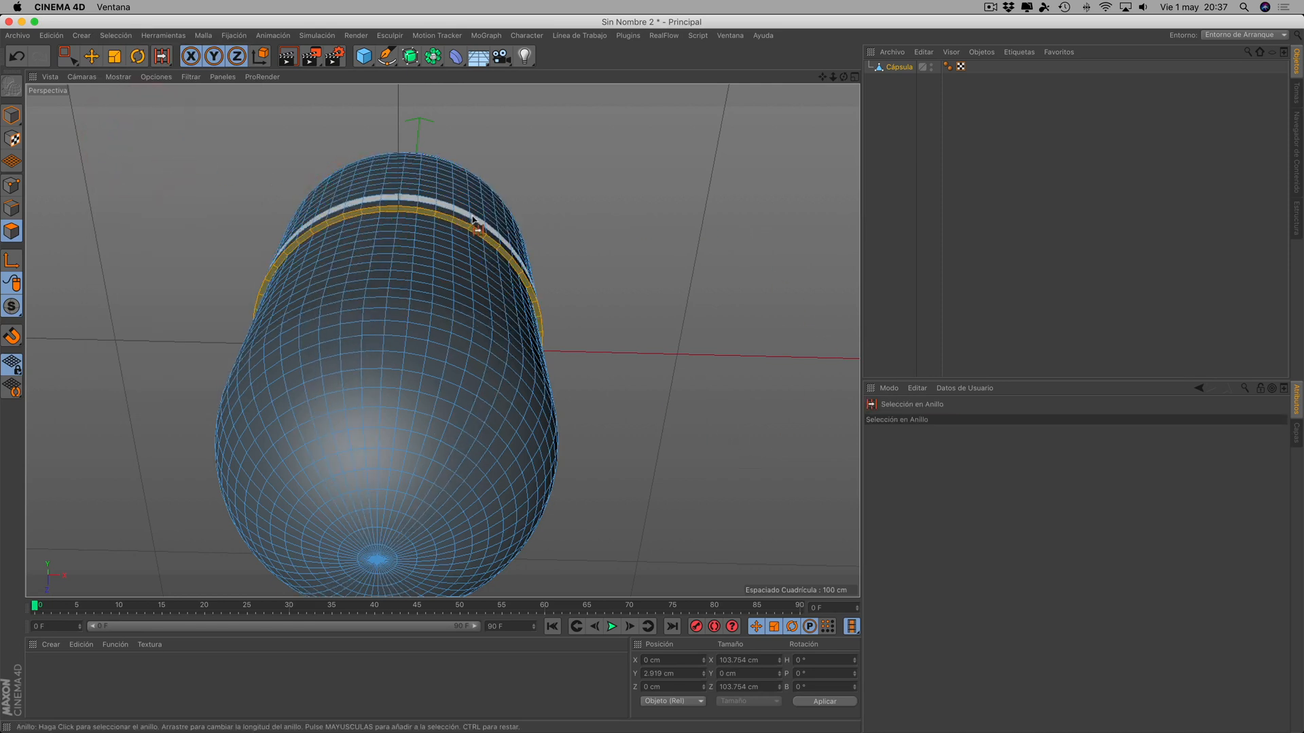
# - Start the Bevel tool on the selected ledge ring and set it to 5 subdivisions
pyautogui.rightClick(671, 238)
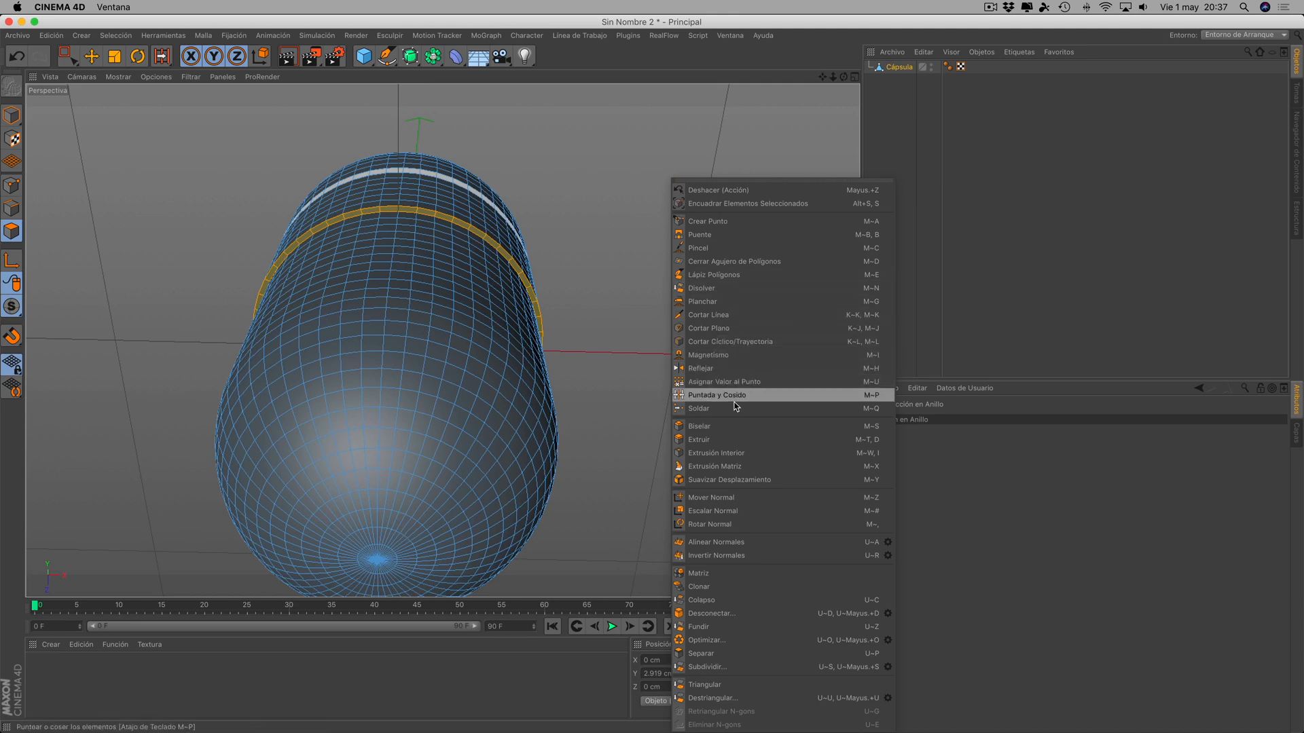
pyautogui.click(700, 426)
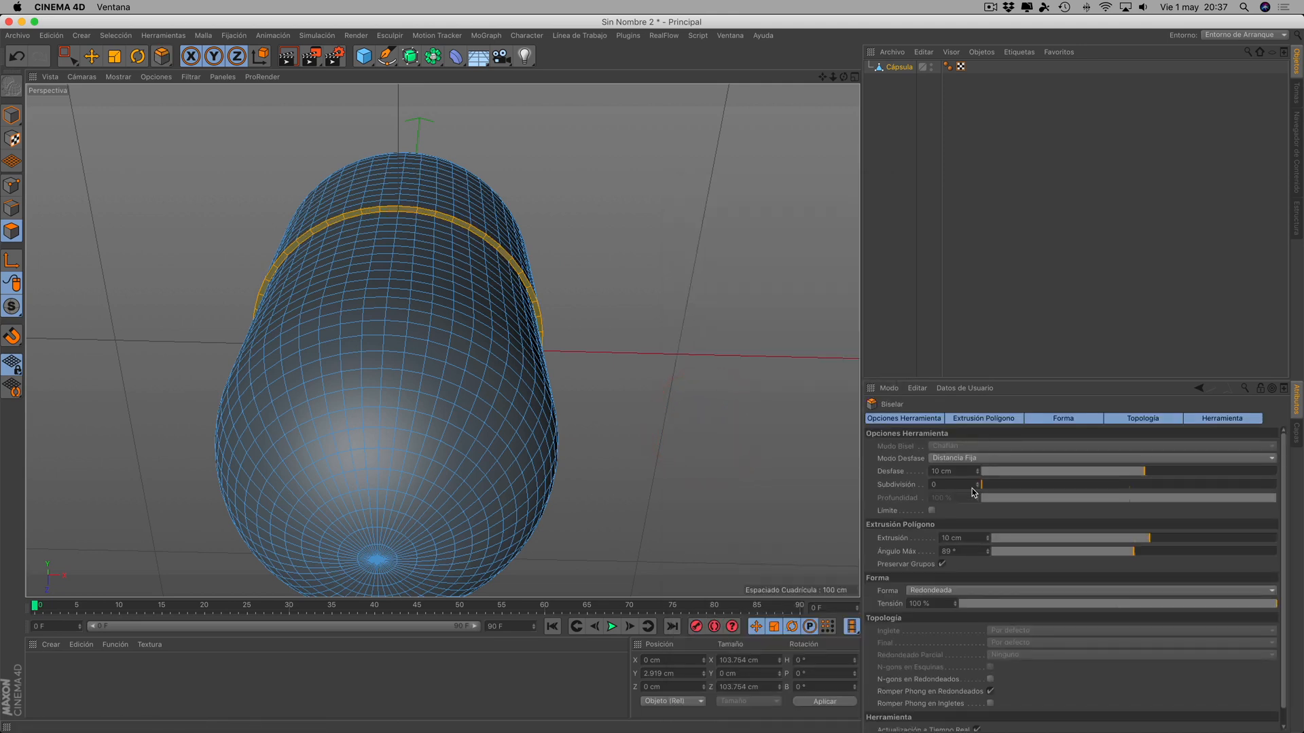
pyautogui.moveTo(986, 488); pyautogui.dragTo(1024, 489)
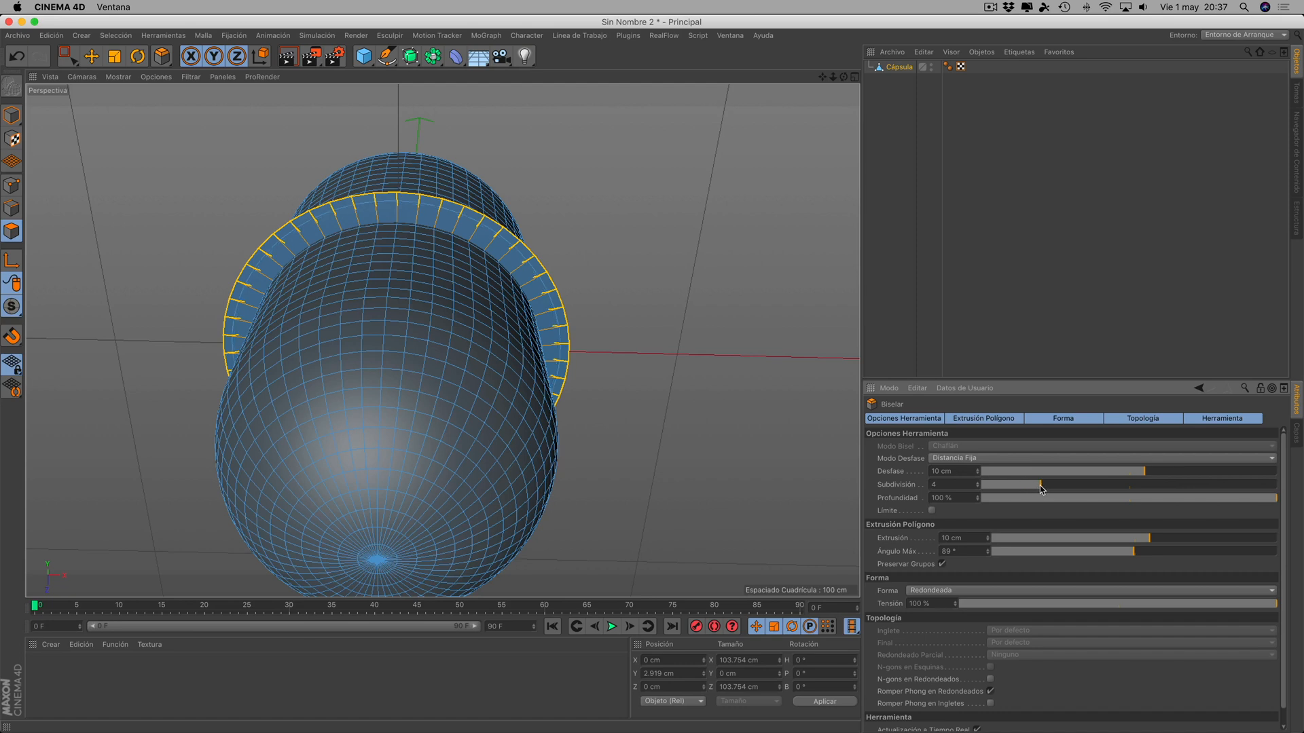
pyautogui.moveTo(769, 353); pyautogui.dragTo(687, 328)
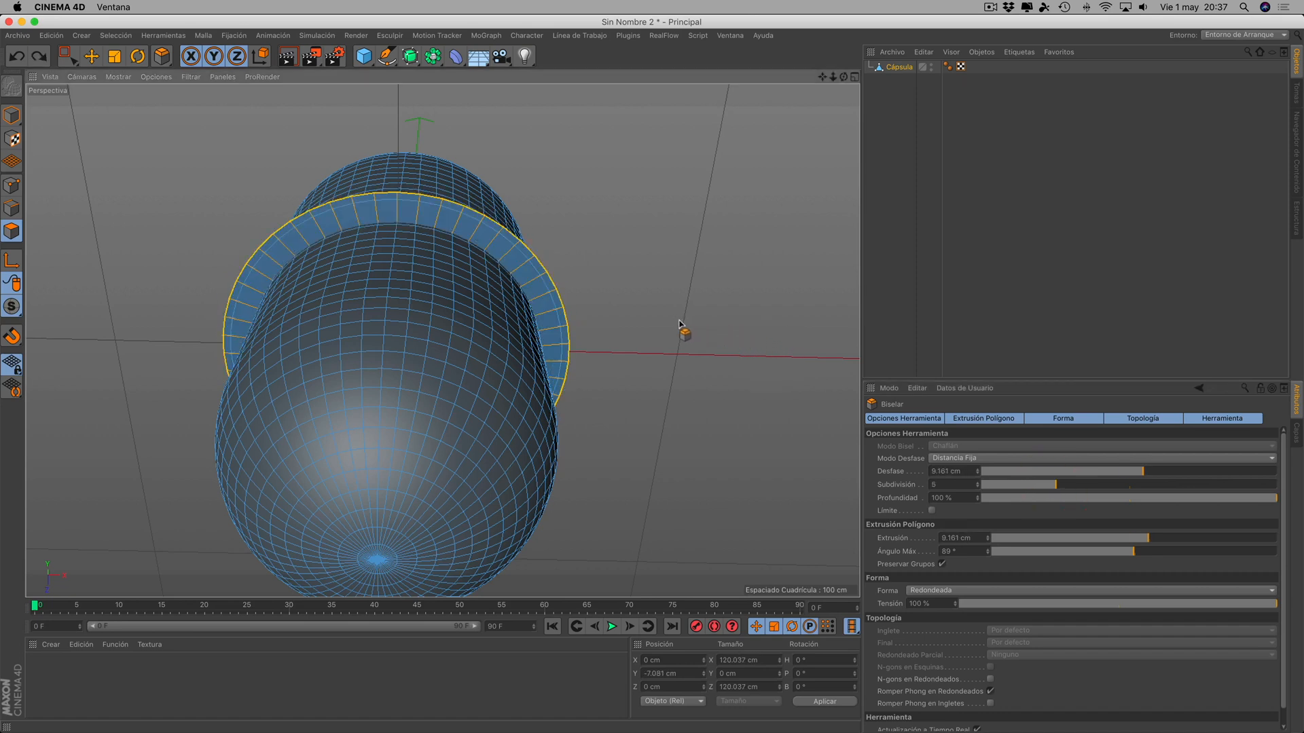
pyautogui.press('super+z')
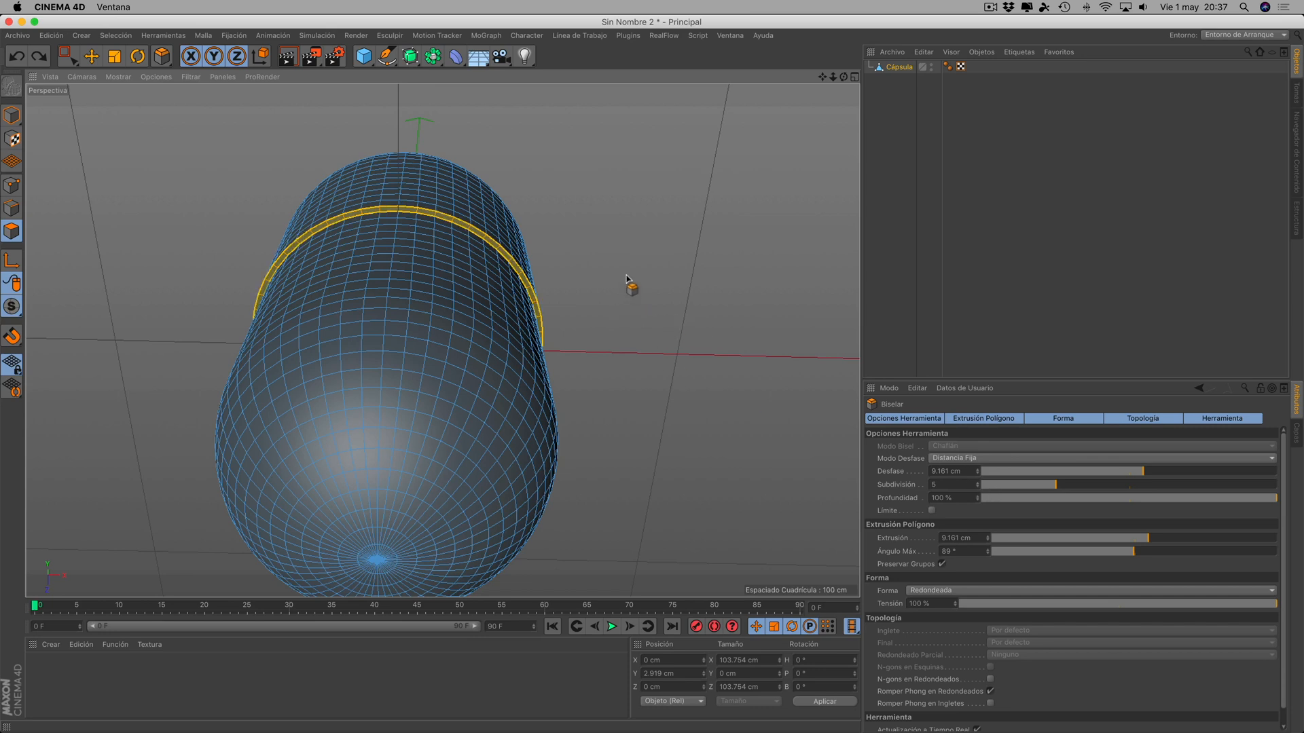
pyautogui.moveTo(626, 279); pyautogui.dragTo(626, 274)
# - Bevel the selected ledge ring with an offset of about 0.83 cm
pyautogui.scroll(10, 586, 252)
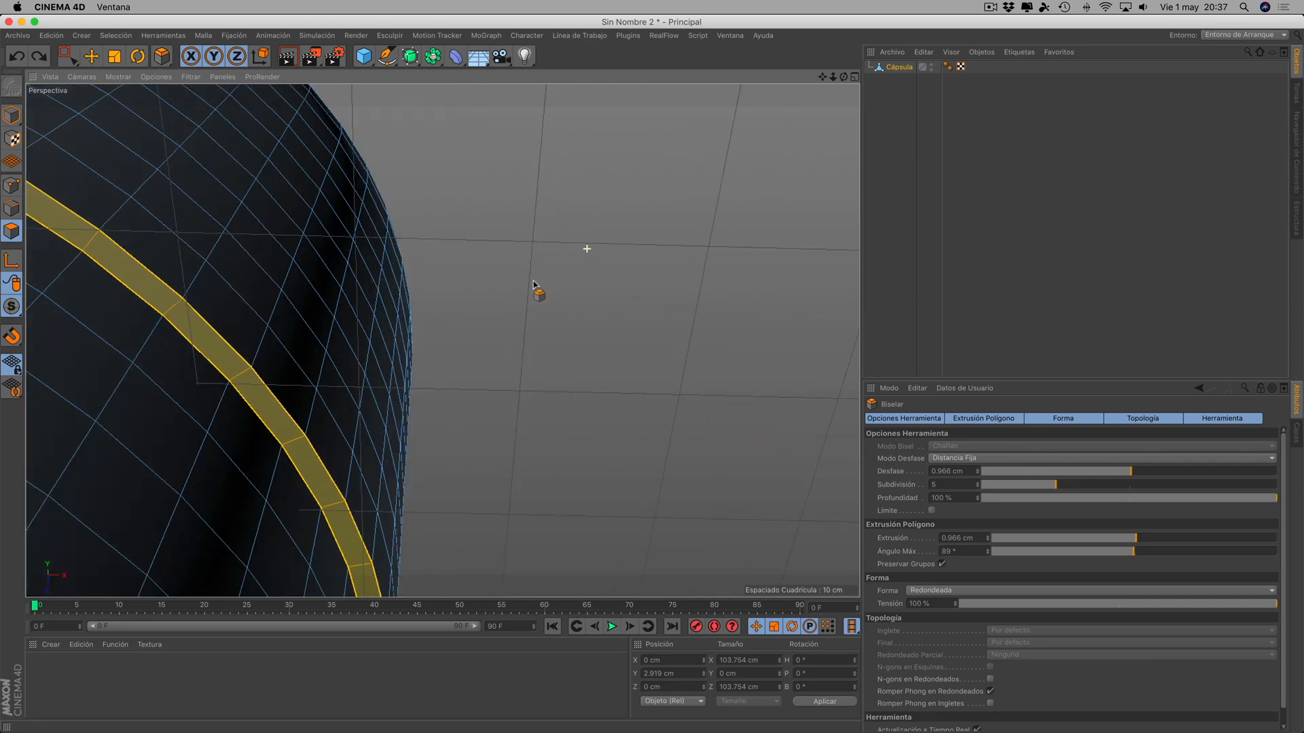
pyautogui.moveTo(514, 292); pyautogui.dragTo(534, 292)
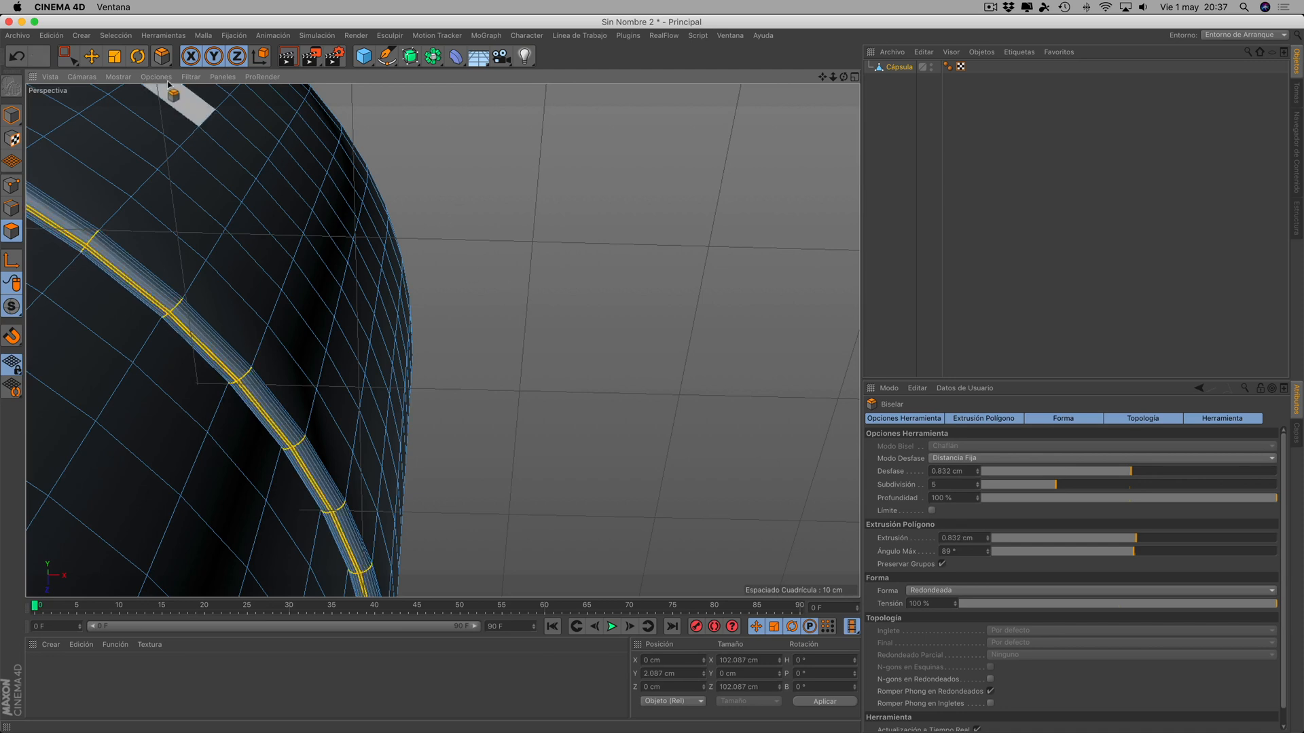
# - Render the bevelled joint, set the render engine to ProRender and start ProRender in the perspective view
pyautogui.click(289, 59)
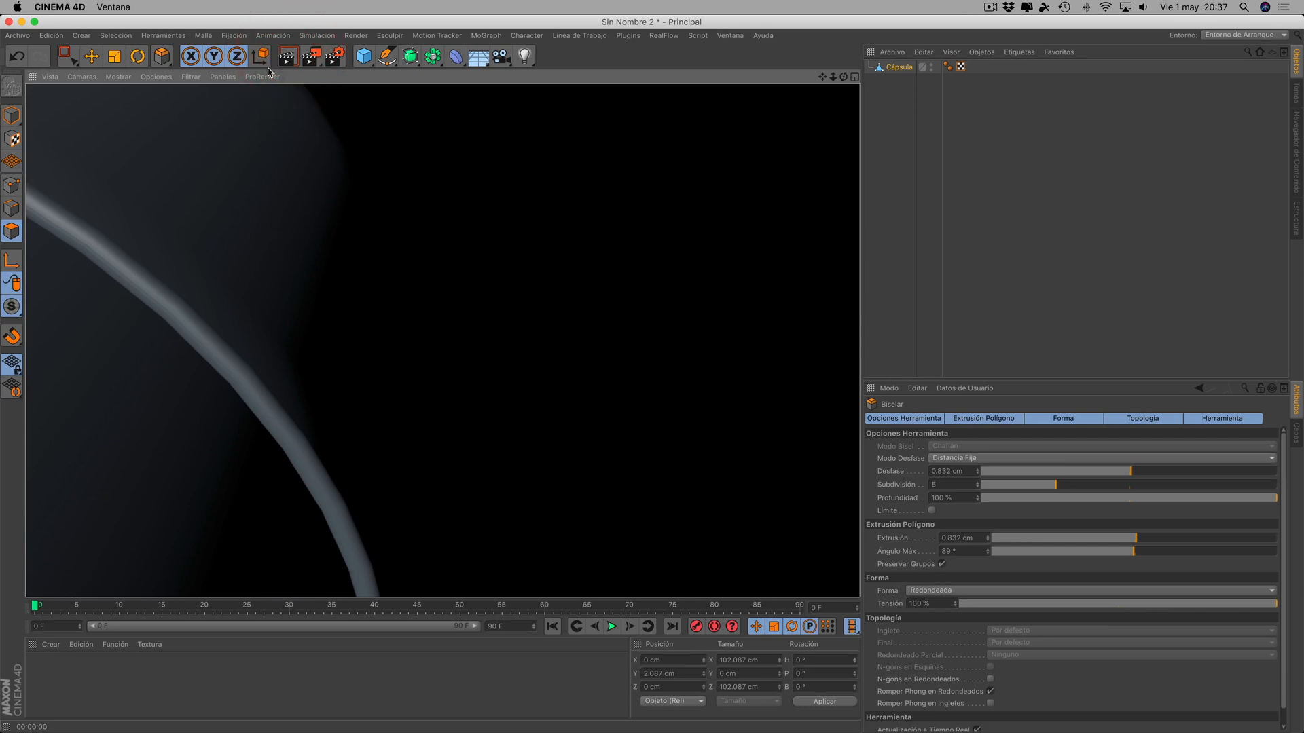
pyautogui.click(333, 56)
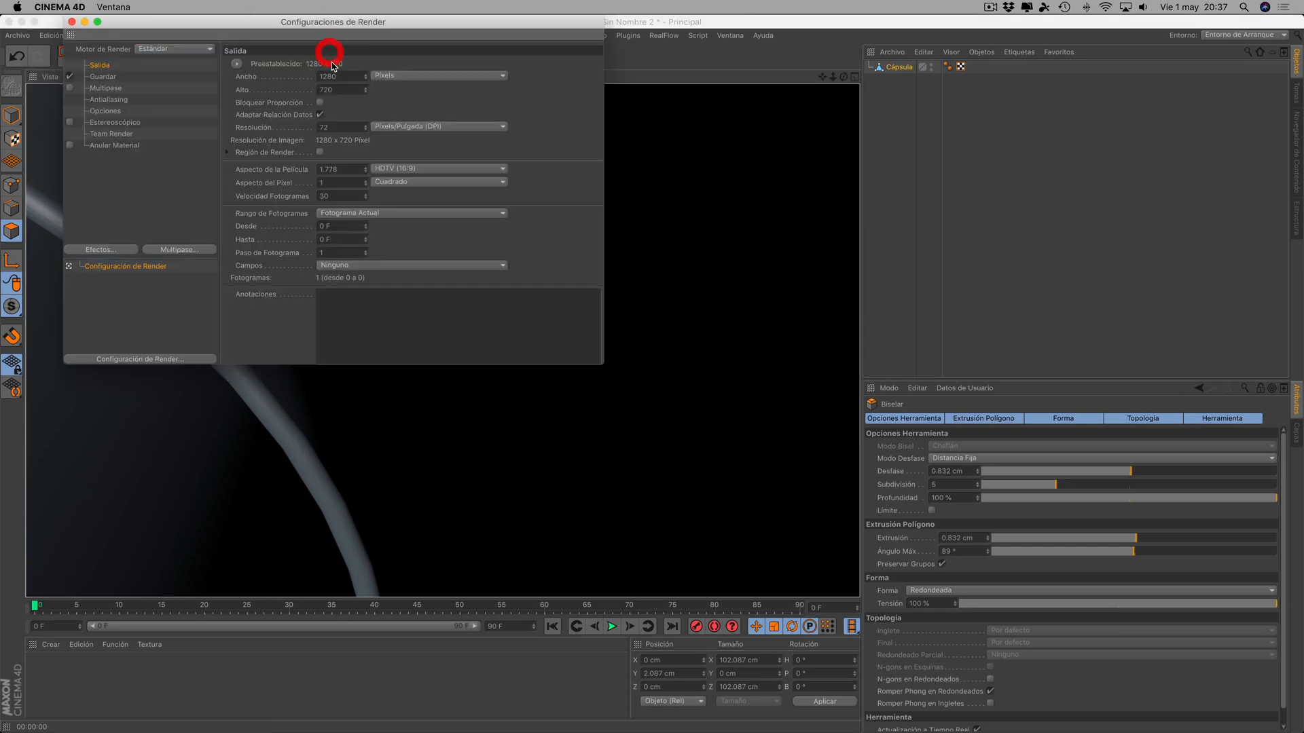
pyautogui.click(158, 50)
pyautogui.click(149, 117)
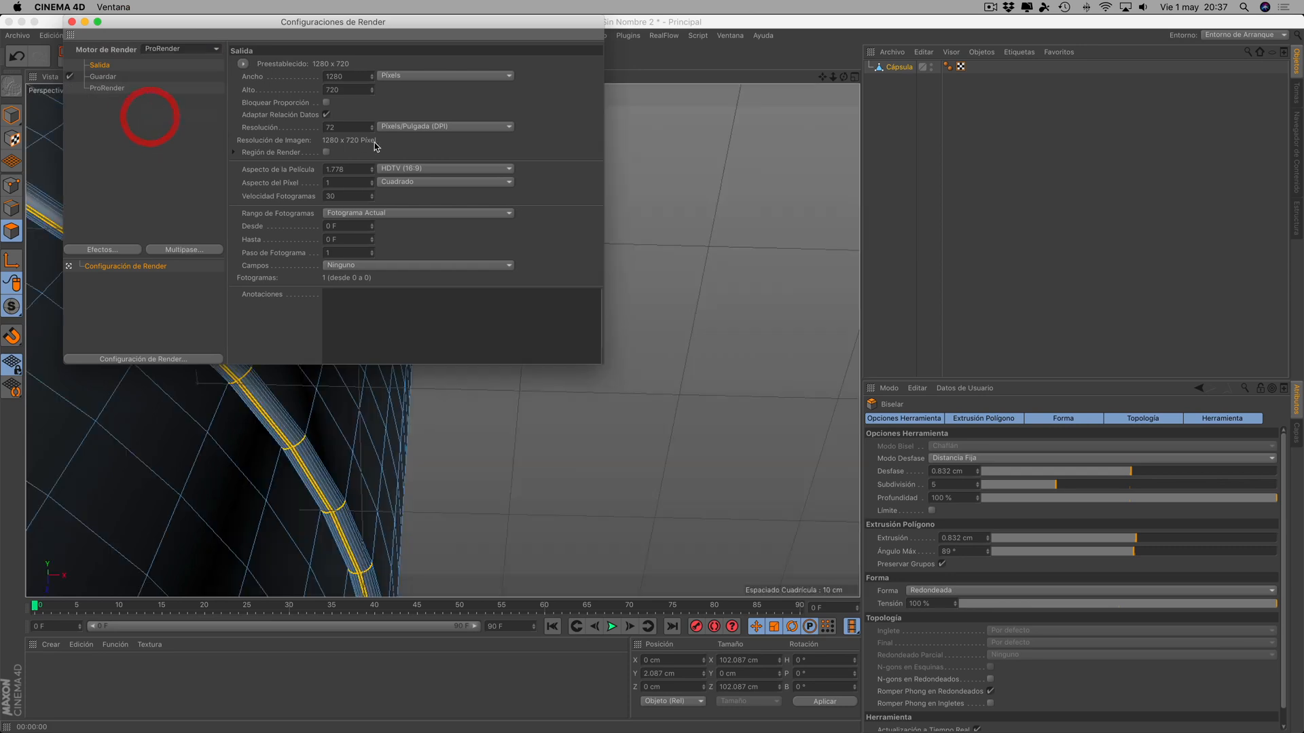
pyautogui.click(72, 21)
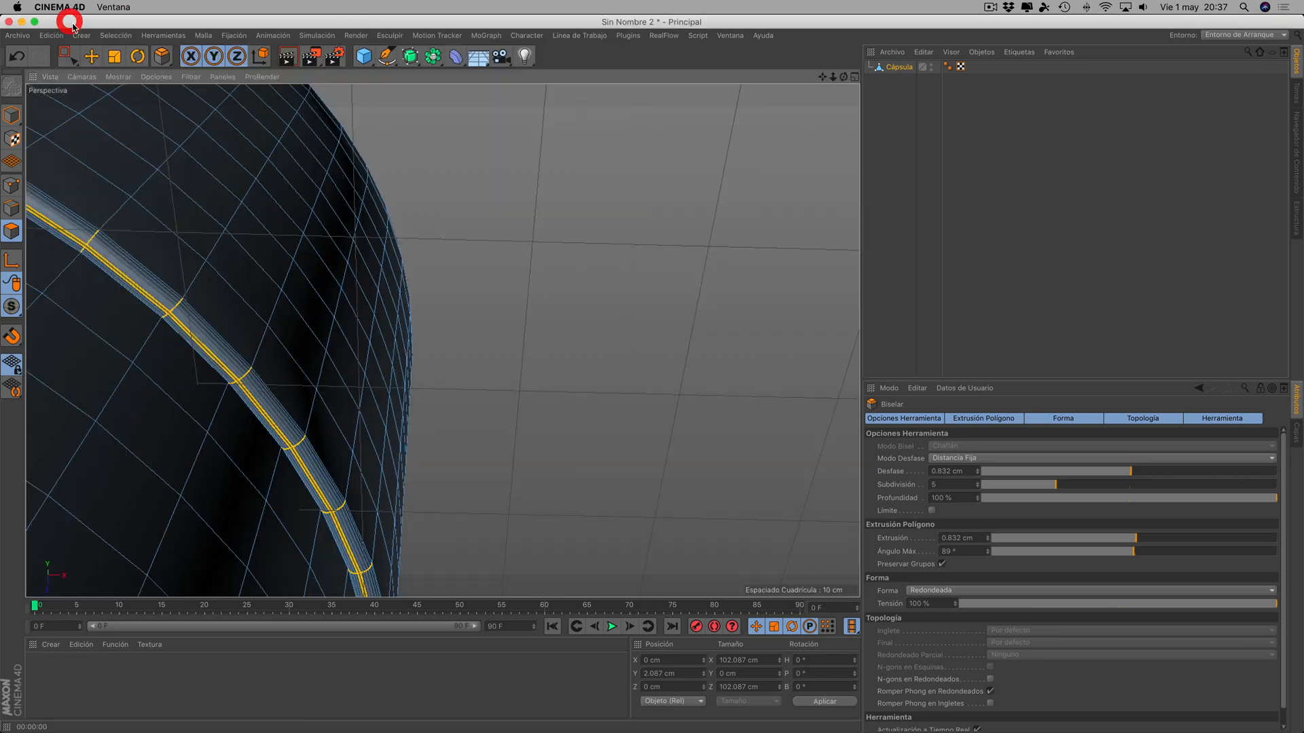
pyautogui.click(265, 77)
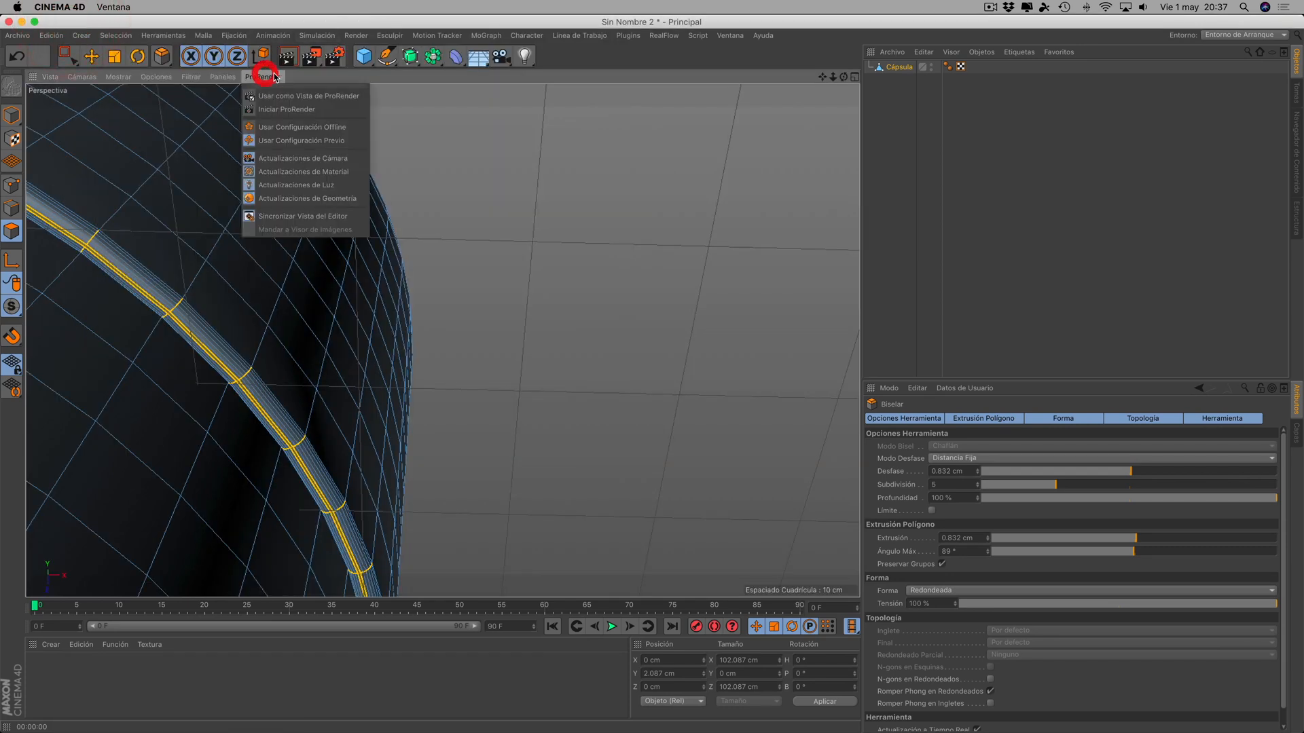
pyautogui.click(283, 110)
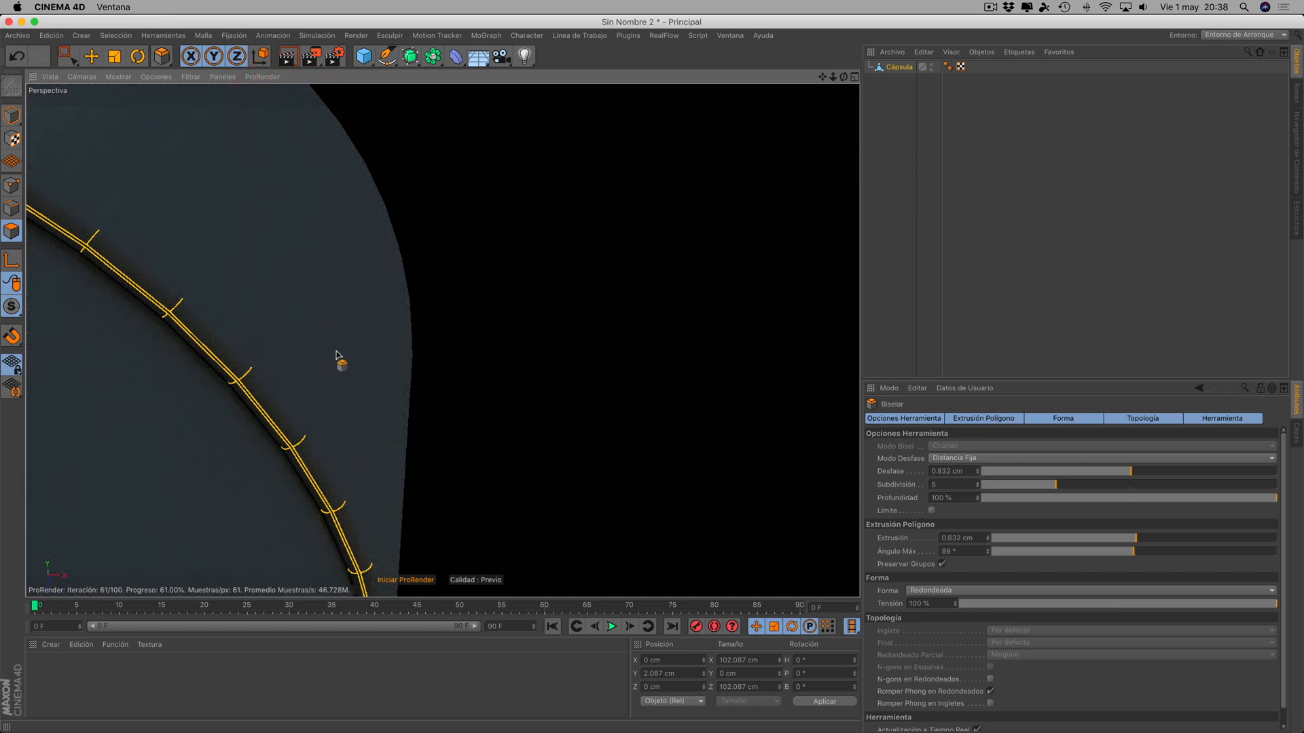
# - Examine the bevelled joint between the two halves at different distances and in a ProRender render of the view
pyautogui.scroll(-6, 341, 345)
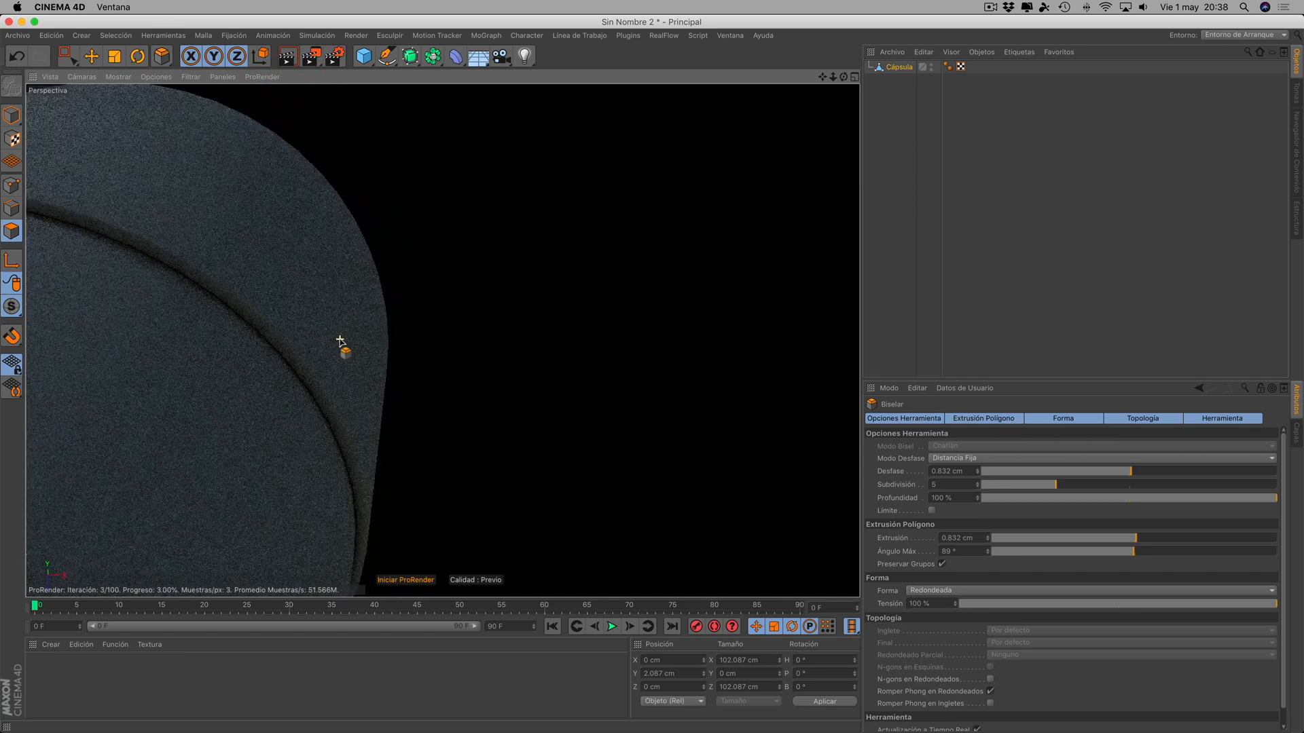
pyautogui.scroll(8, 299, 336)
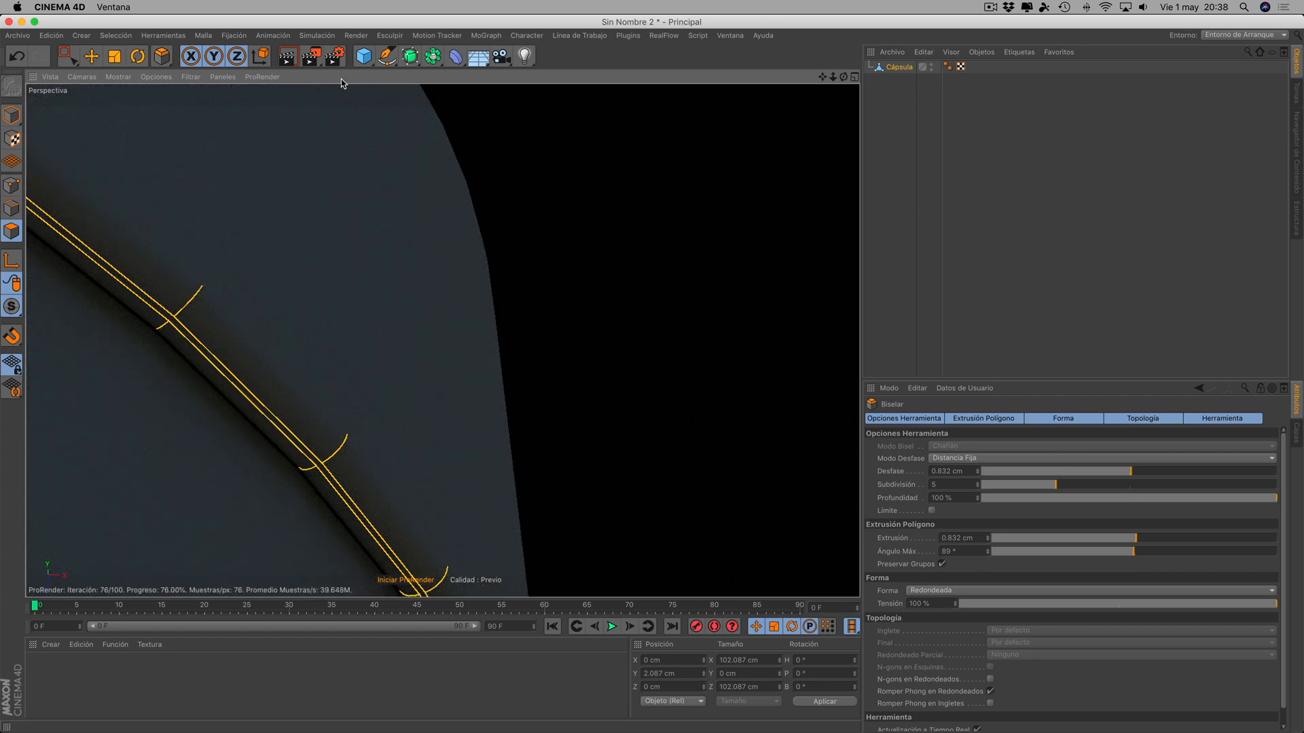
pyautogui.scroll(-5, 509, 374)
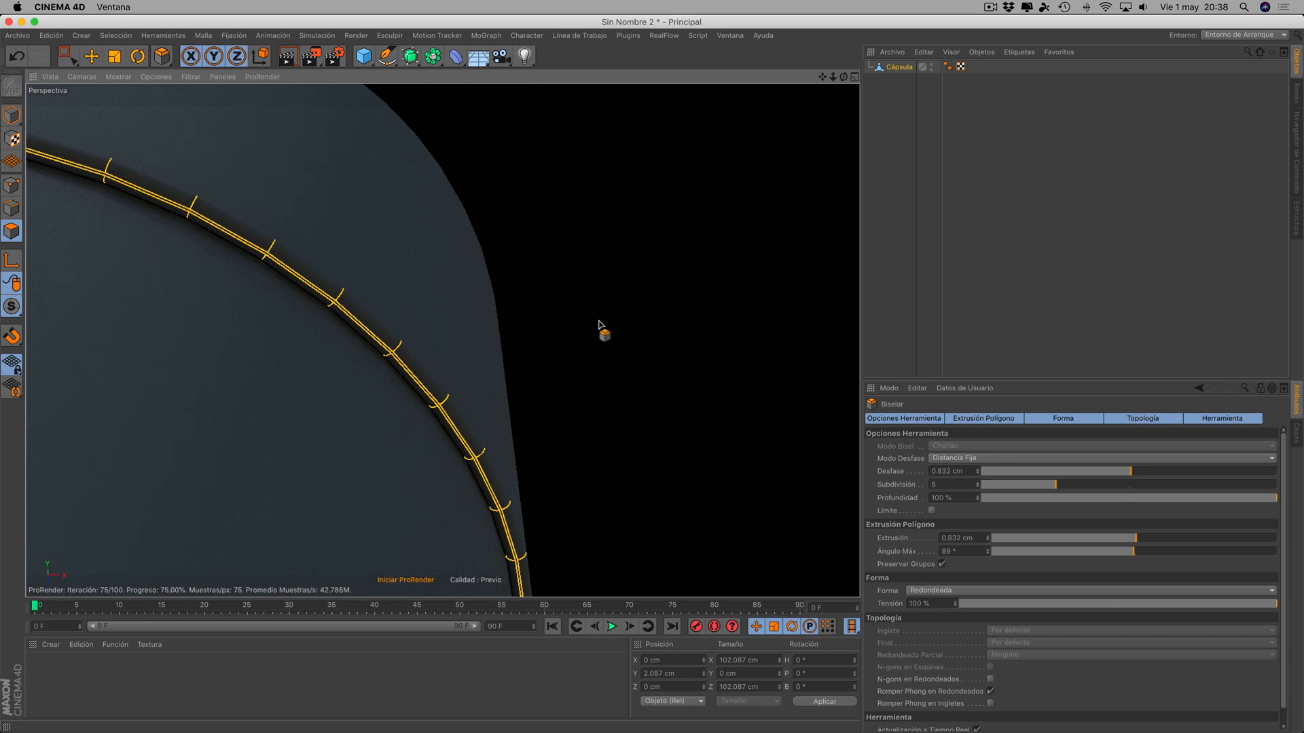
pyautogui.click(287, 56)
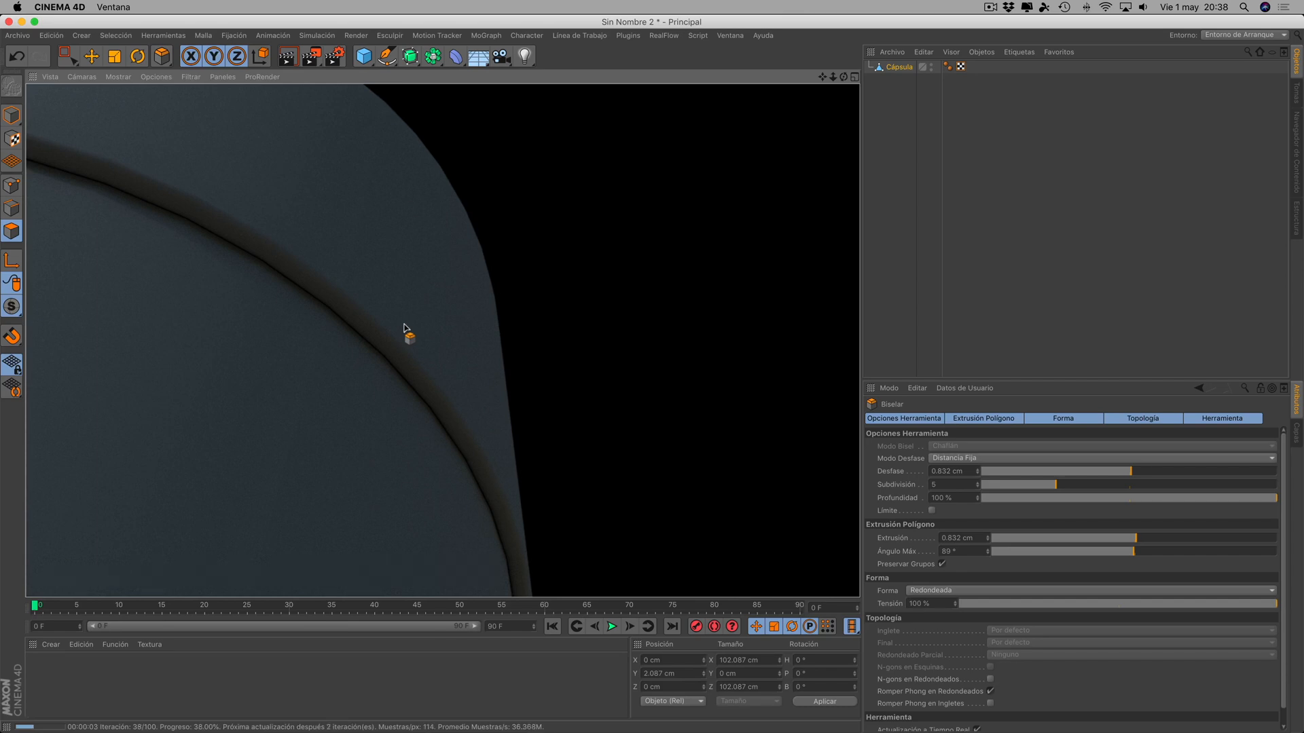
# - Set the render engine back to Estándar and clear the polygon selection with the Move tool
pyautogui.click(91, 56)
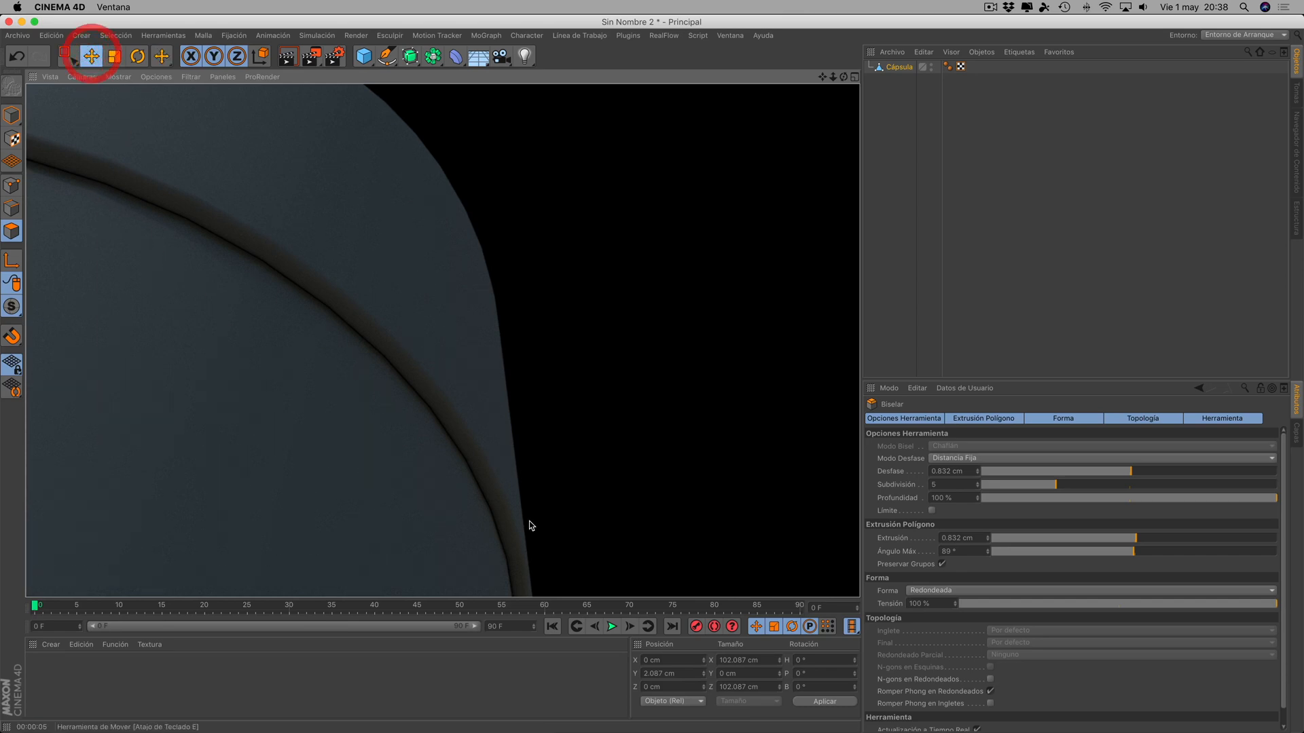
pyautogui.click(333, 56)
pyautogui.click(197, 49)
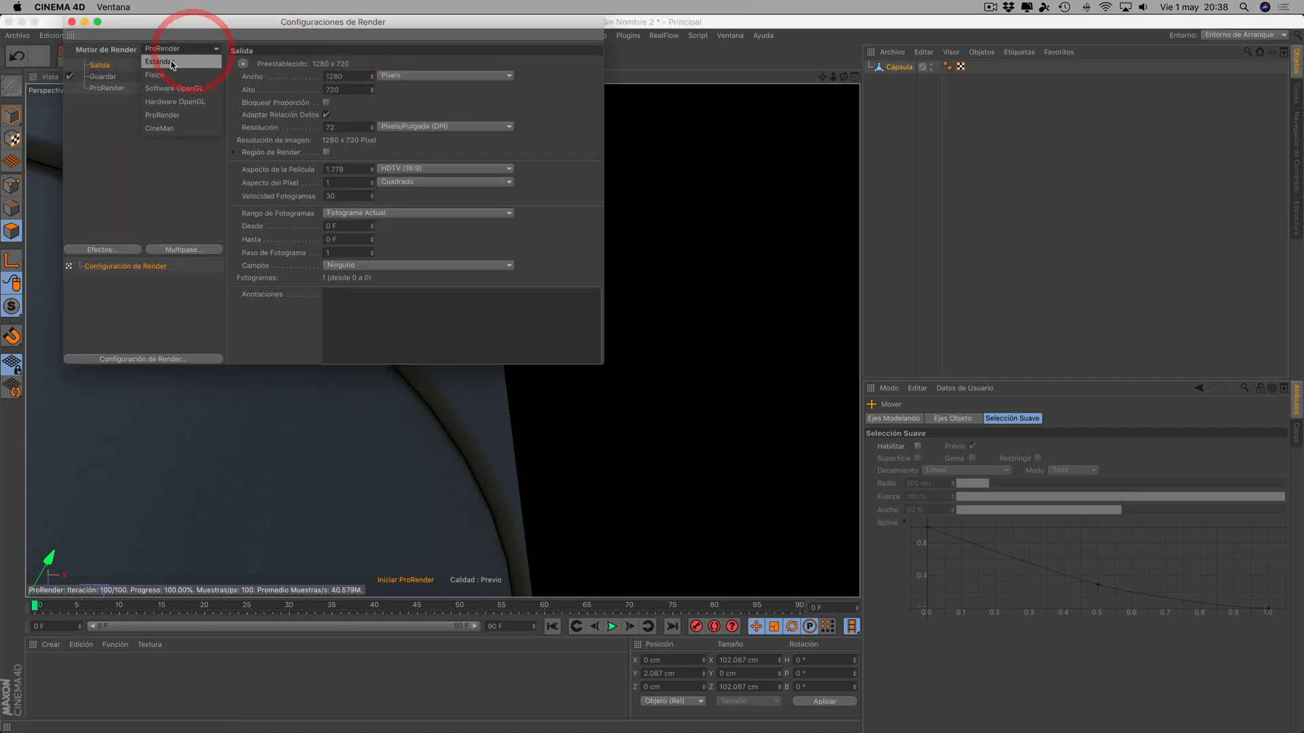
pyautogui.click(172, 62)
pyautogui.click(680, 351)
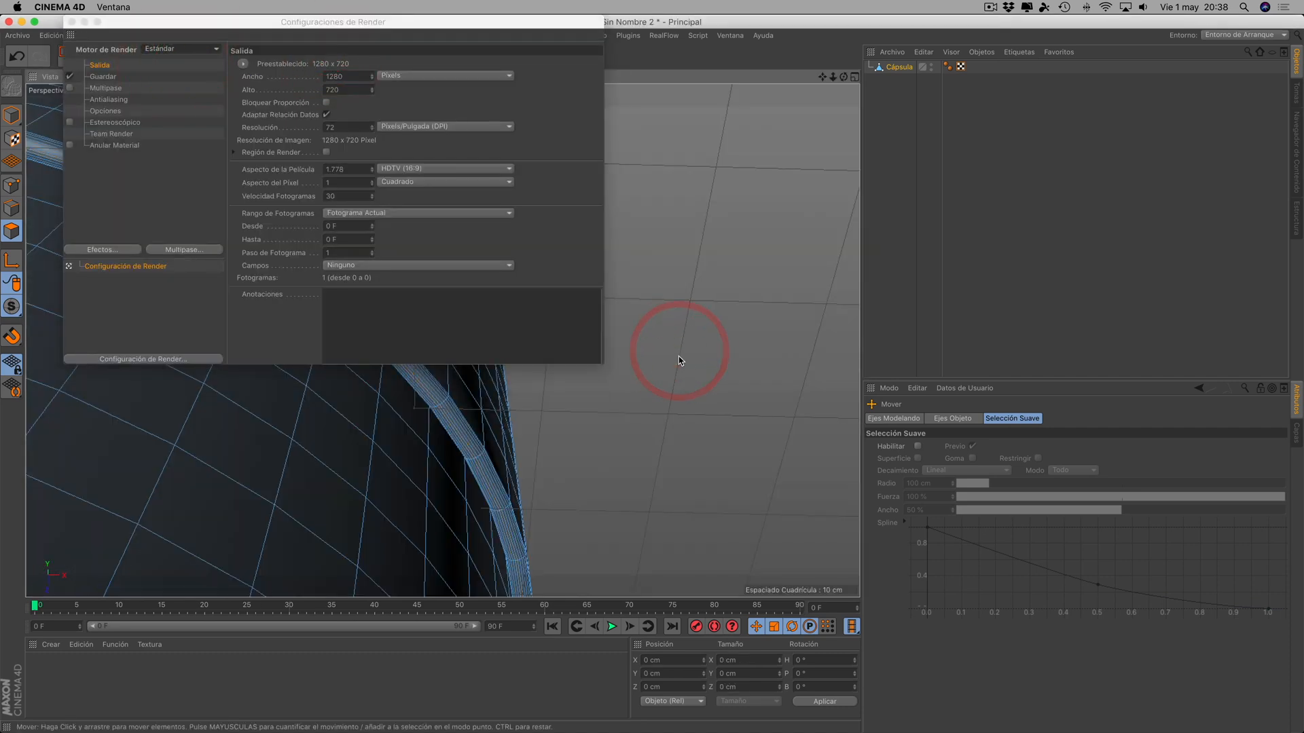
pyautogui.click(71, 22)
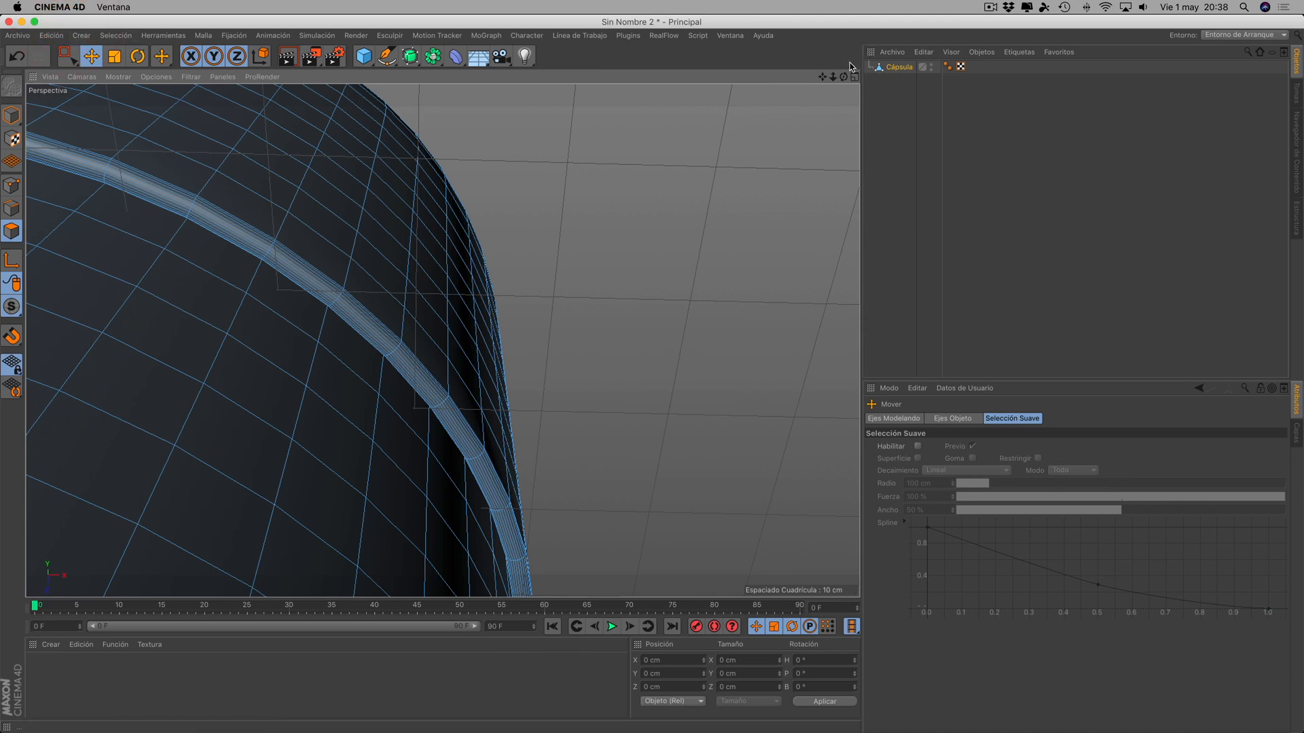
# - Create a new material for the capsule
pyautogui.moveTo(844, 77); pyautogui.dragTo(443, 341)
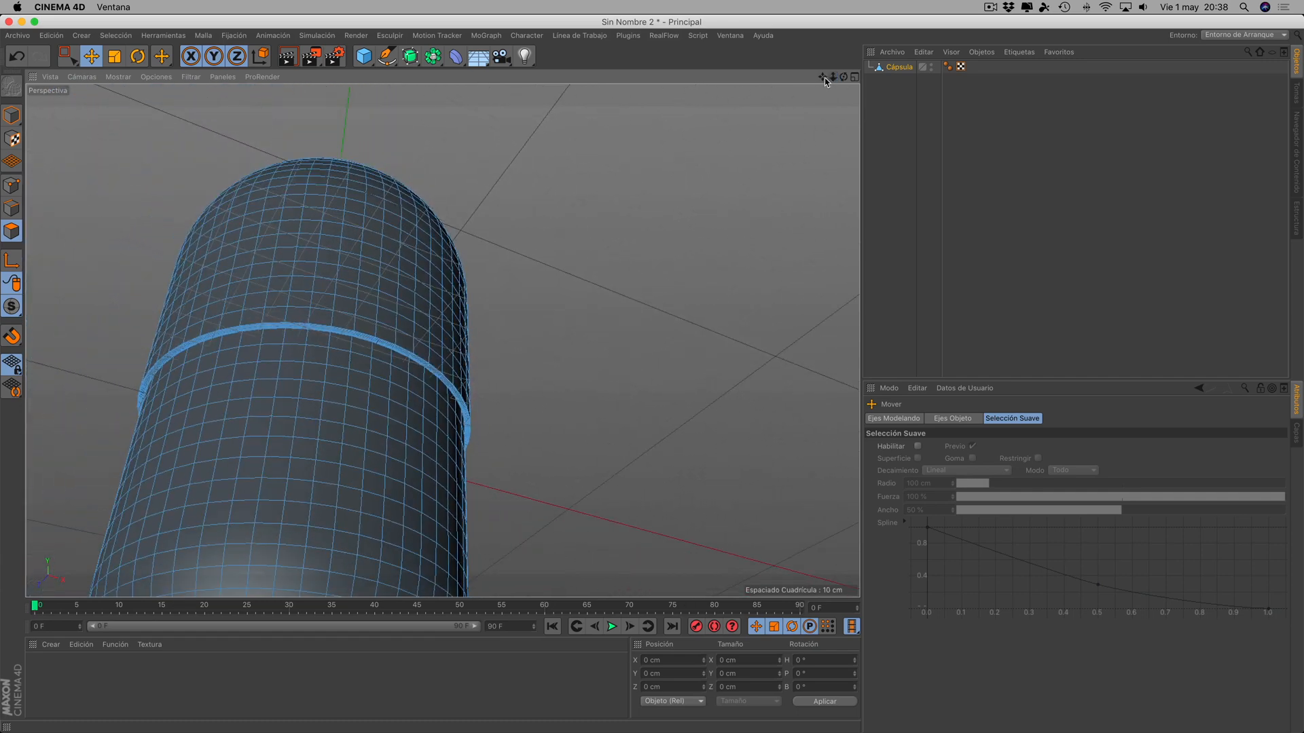
pyautogui.moveTo(824, 79); pyautogui.dragTo(443, 340)
pyautogui.moveTo(845, 76); pyautogui.dragTo(443, 340)
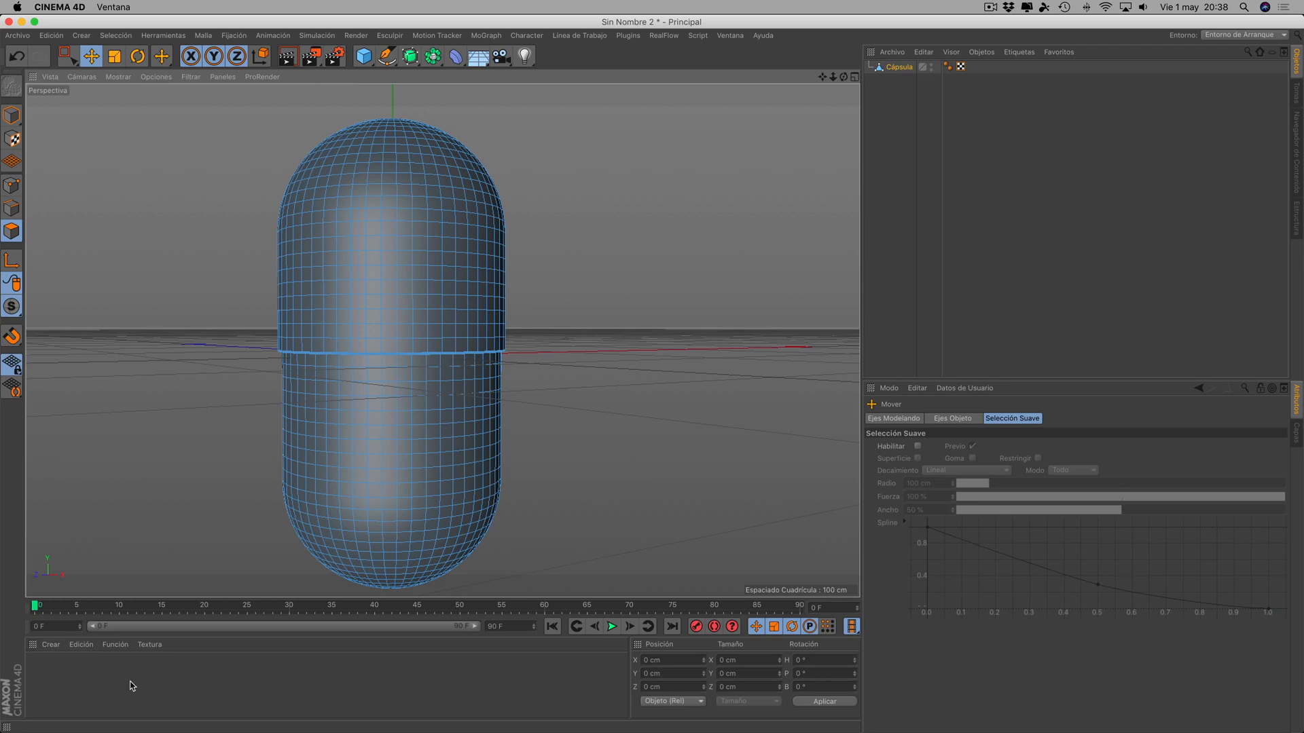
pyautogui.doubleClick(84, 678)
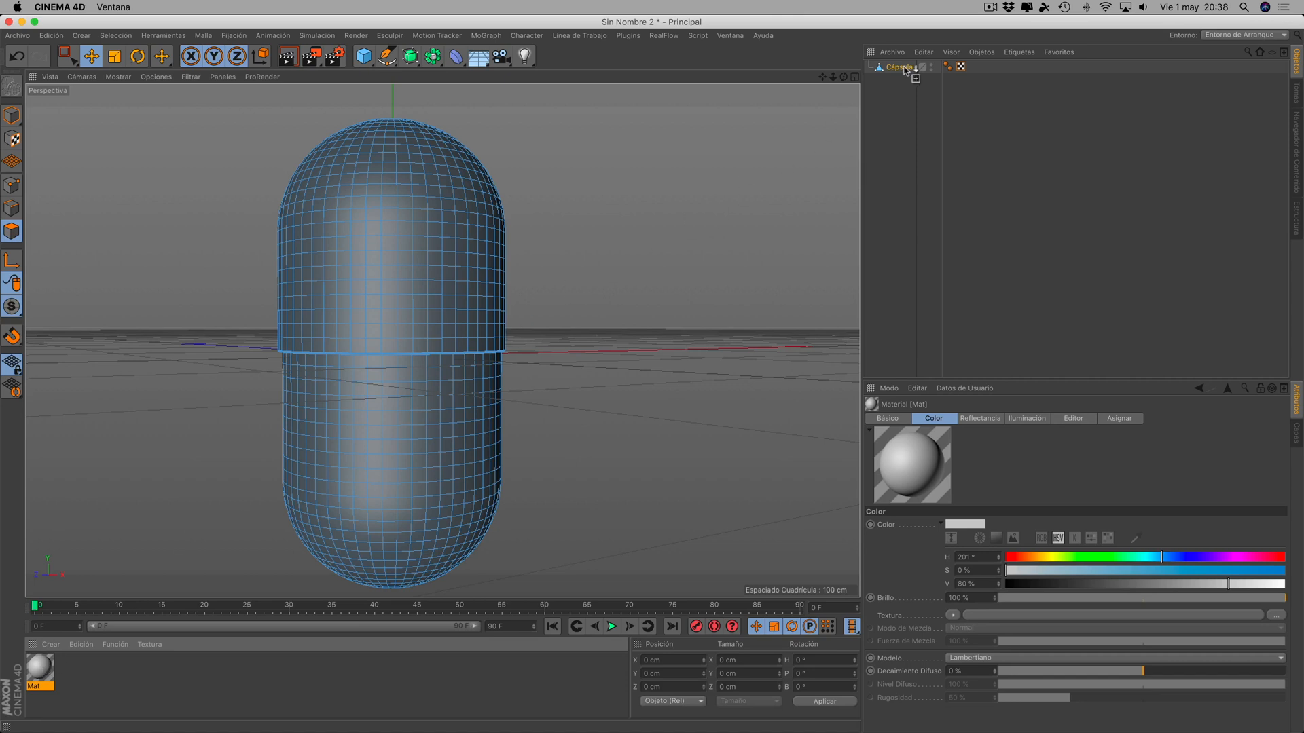
# - Apply the grey material Mat to the whole Cápsula object
pyautogui.moveTo(907, 70); pyautogui.dragTo(907, 68)
pyautogui.scroll(5, 658, 244)
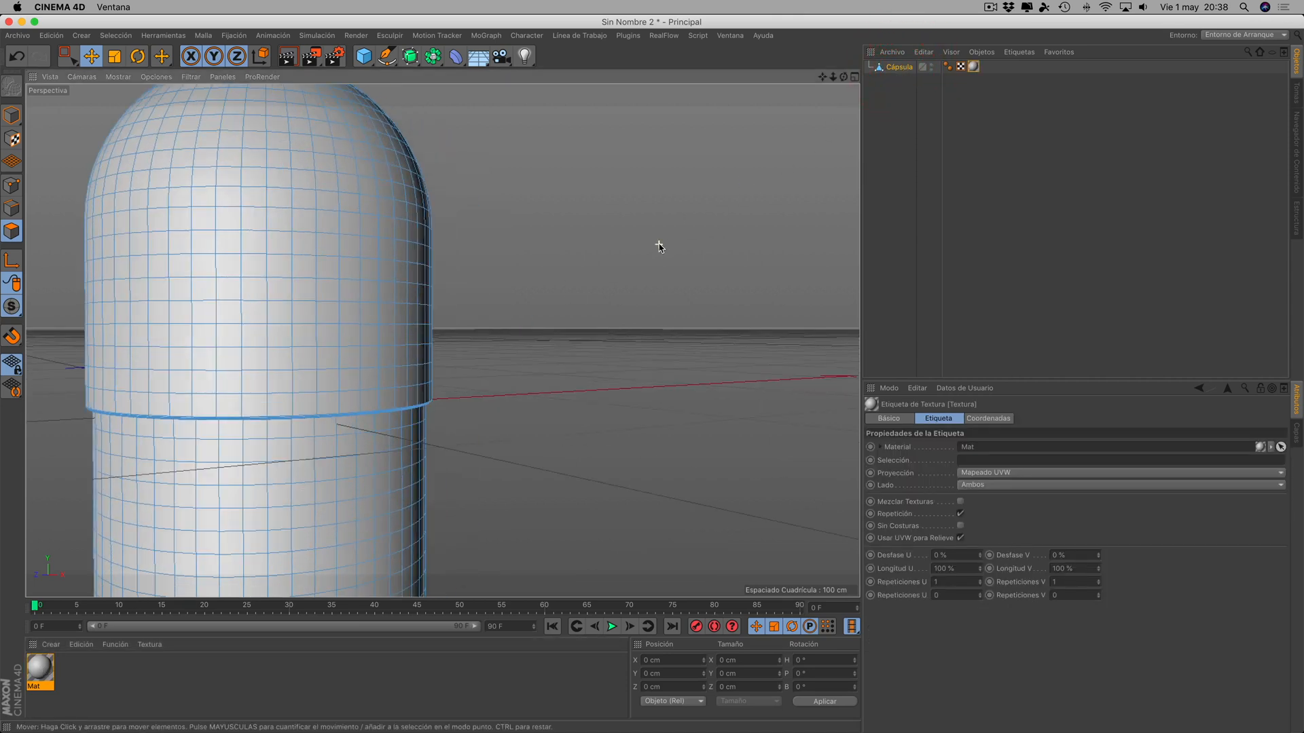
pyautogui.moveTo(843, 74); pyautogui.dragTo(820, 78)
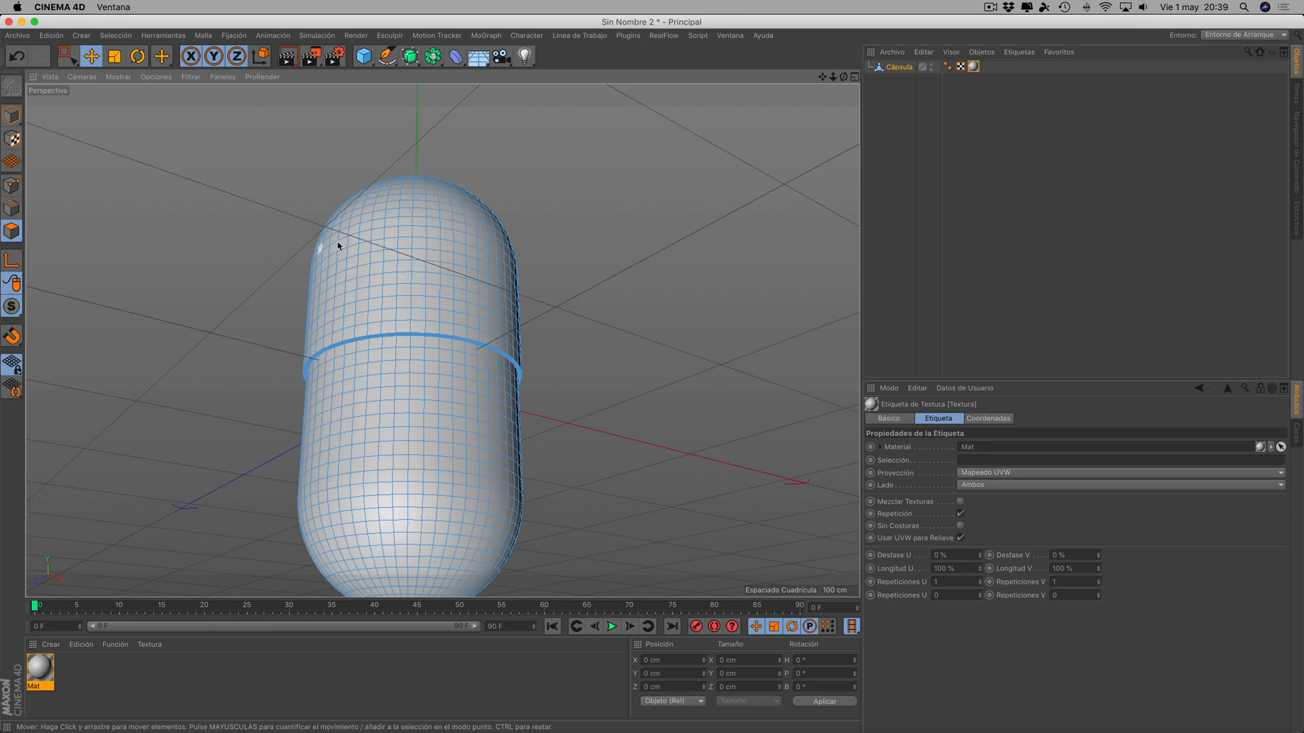
# - Look at the two-colour finish of the pill in PILDORAS2.c4d, and return to the Sin Nombre 2 document
pyautogui.click(730, 36)
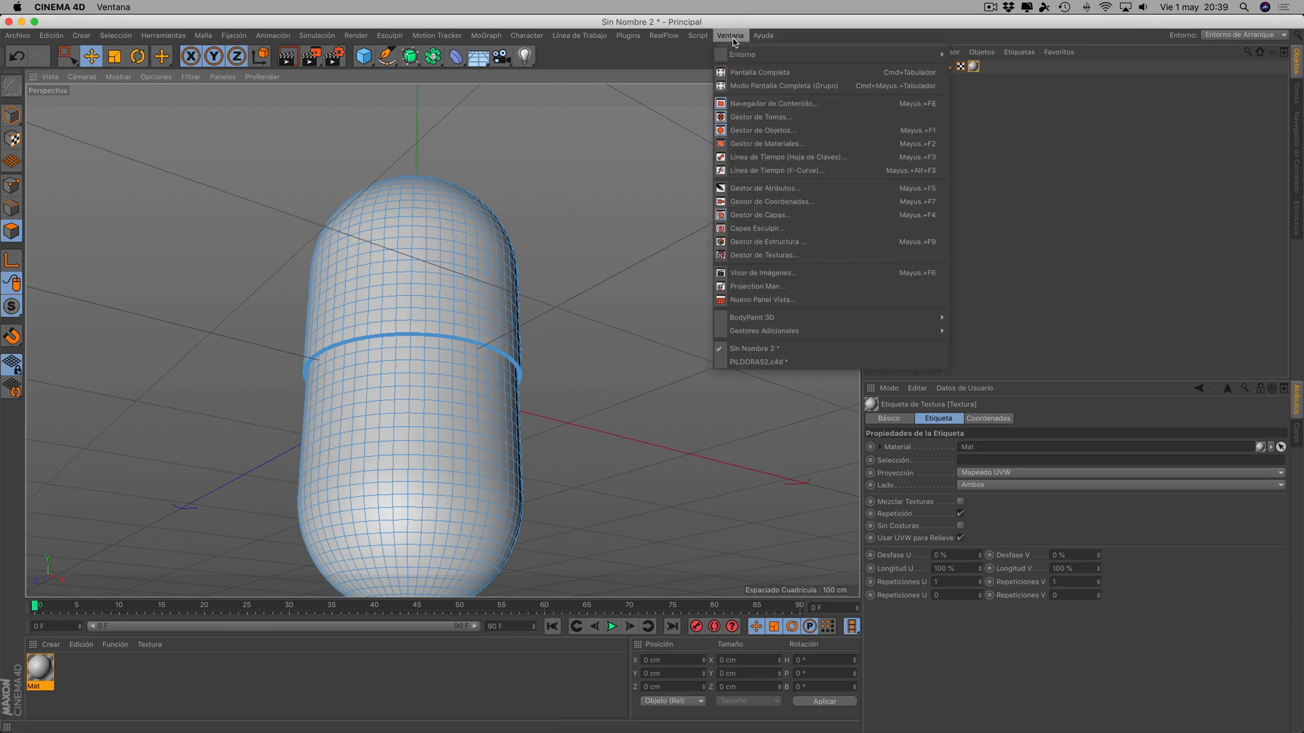
pyautogui.click(746, 362)
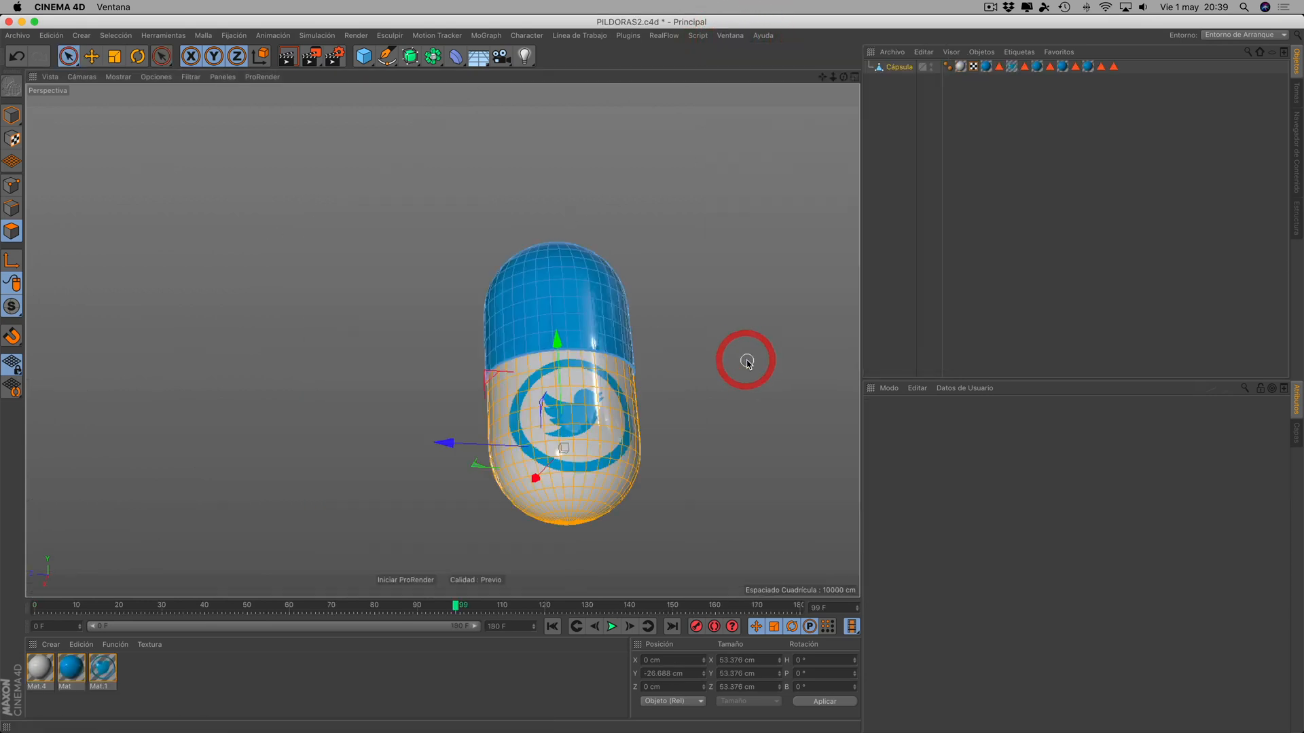
pyautogui.scroll(3, 672, 373)
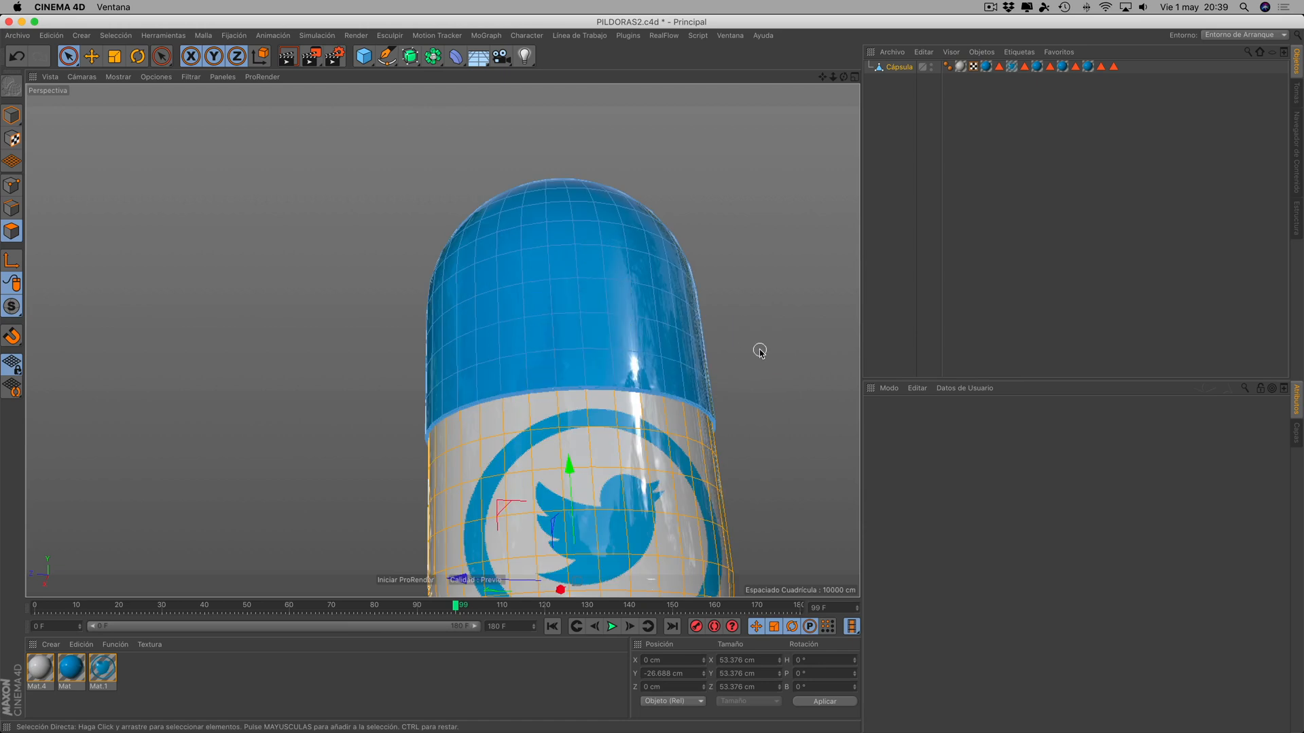
pyautogui.click(723, 36)
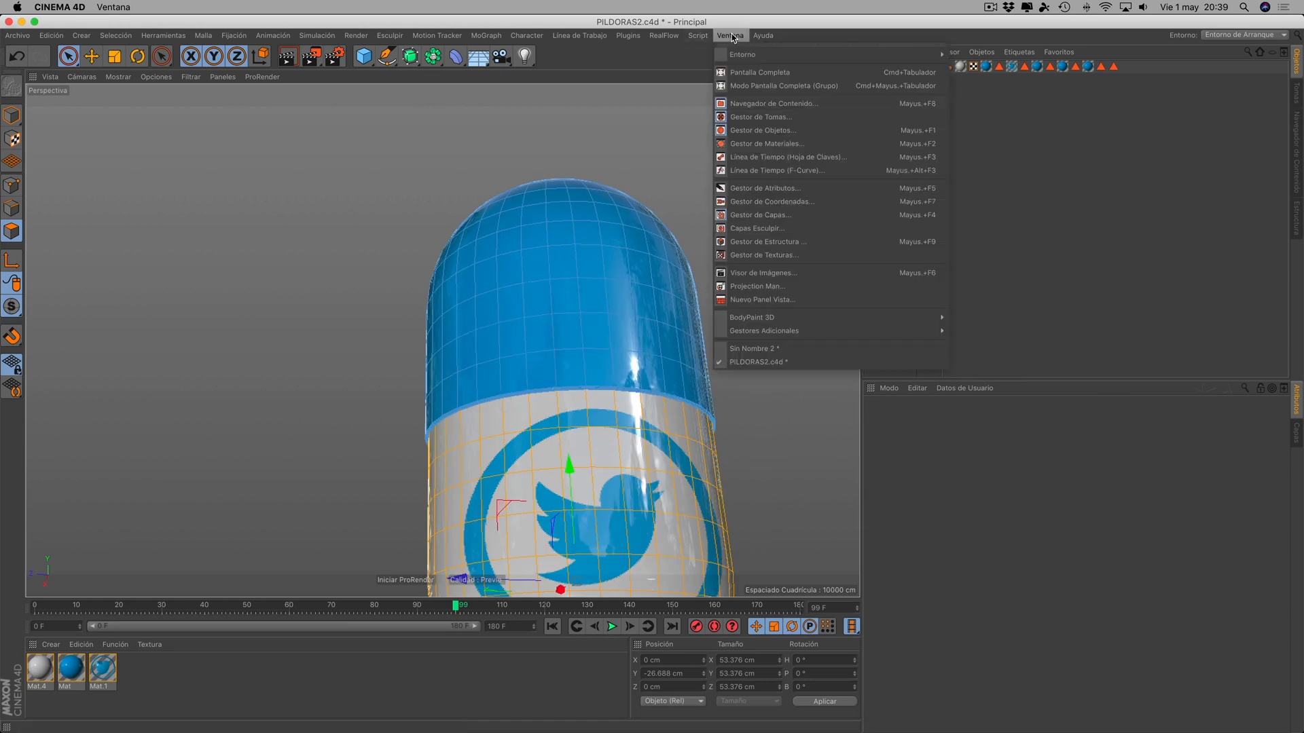
pyautogui.click(746, 353)
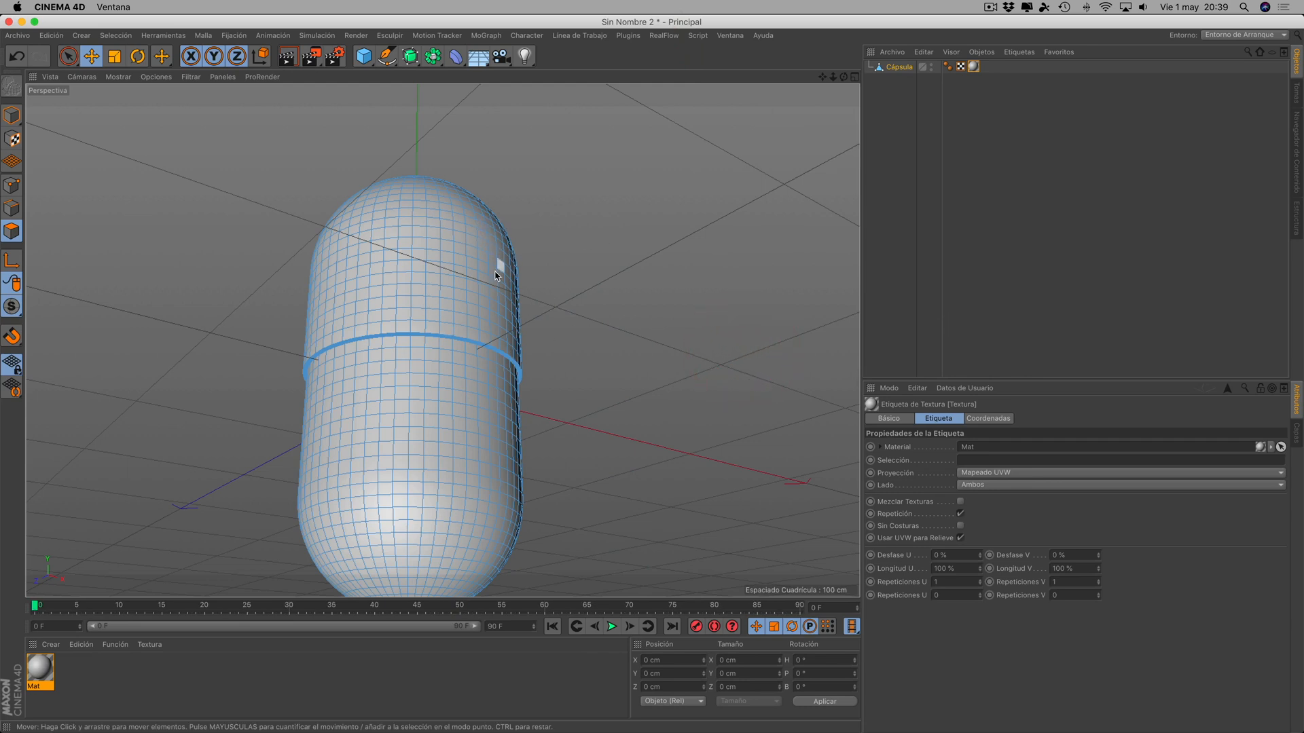
# - Select all polygons of the capsule's upper half down to the joint with a rectangular selection in the right view, and return to the perspective view
pyautogui.click(855, 78)
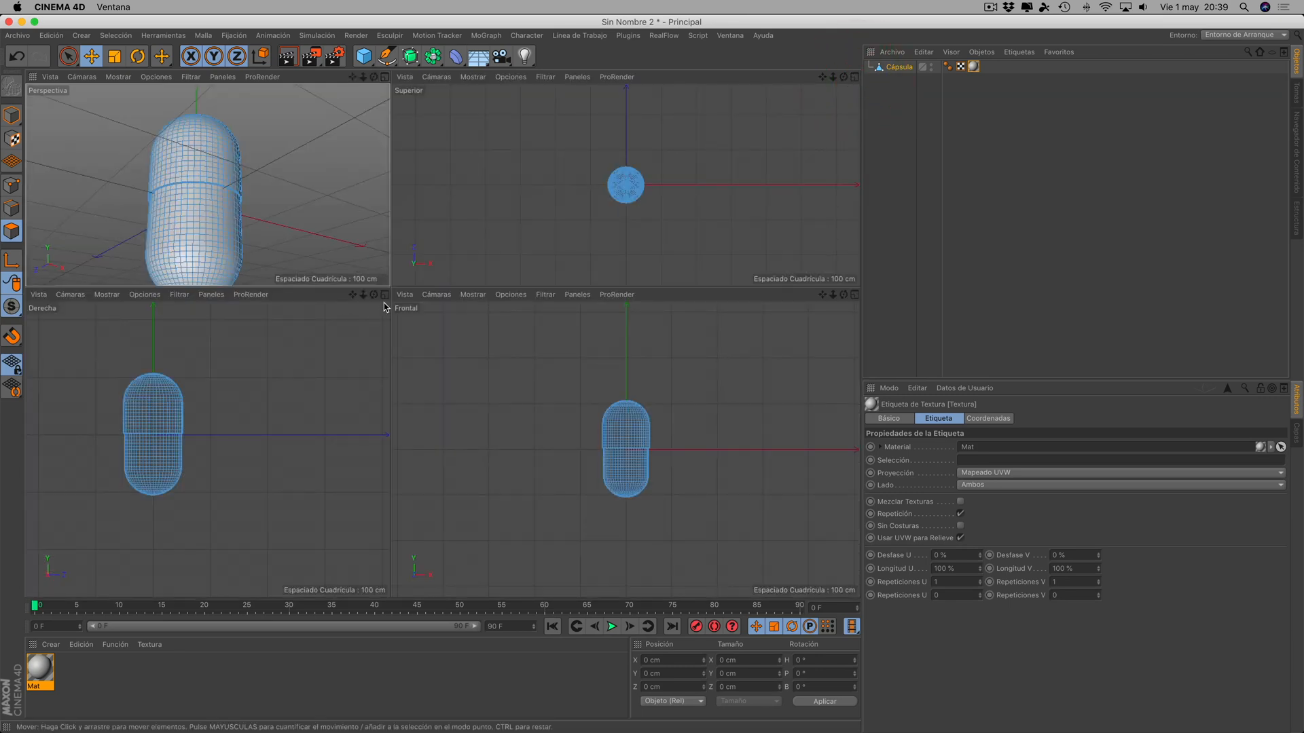
pyautogui.moveTo(358, 287); pyautogui.dragTo(719, 222)
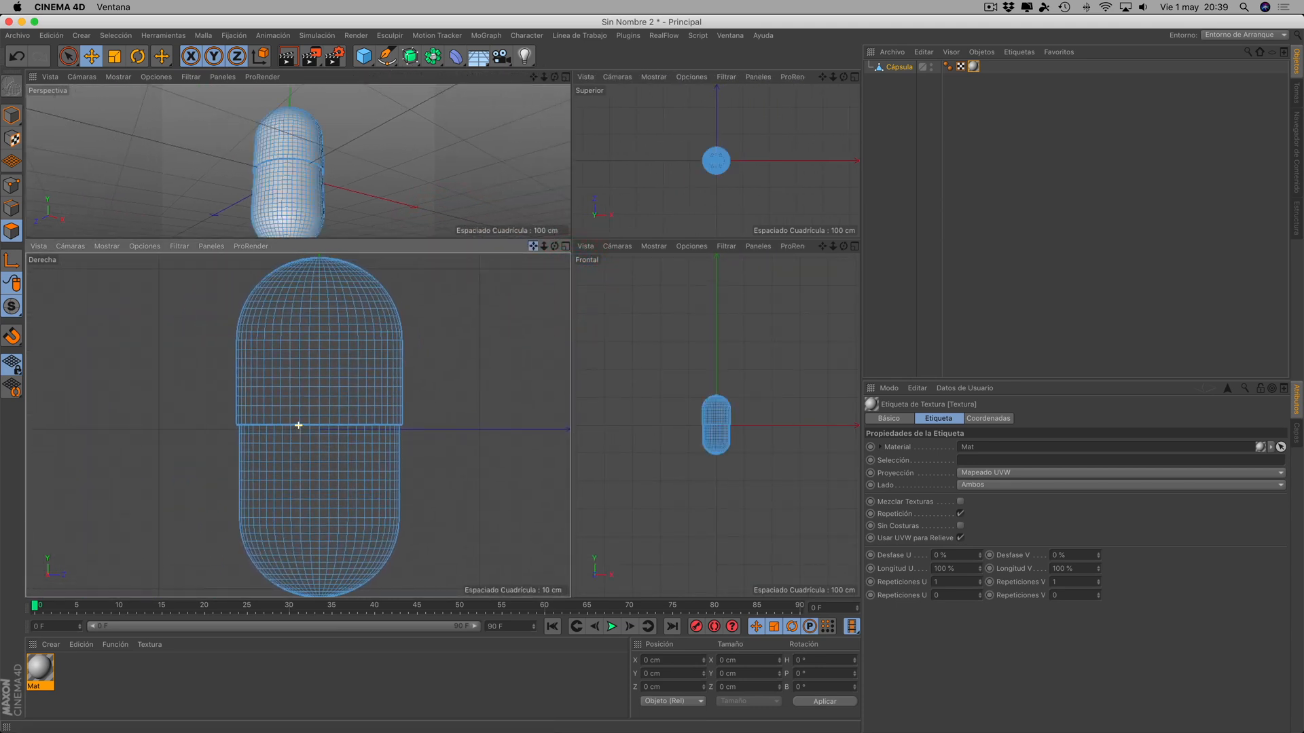
pyautogui.click(68, 59)
pyautogui.click(144, 97)
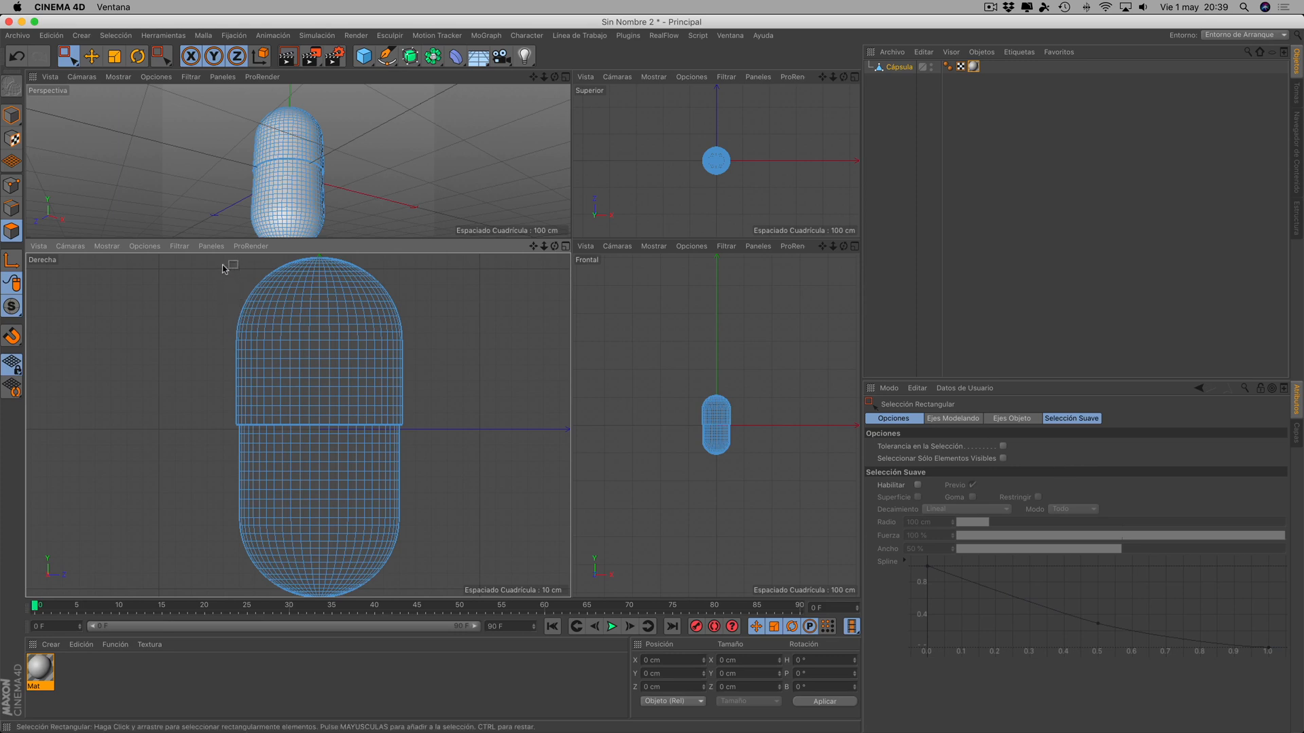
pyautogui.moveTo(217, 259); pyautogui.dragTo(479, 424)
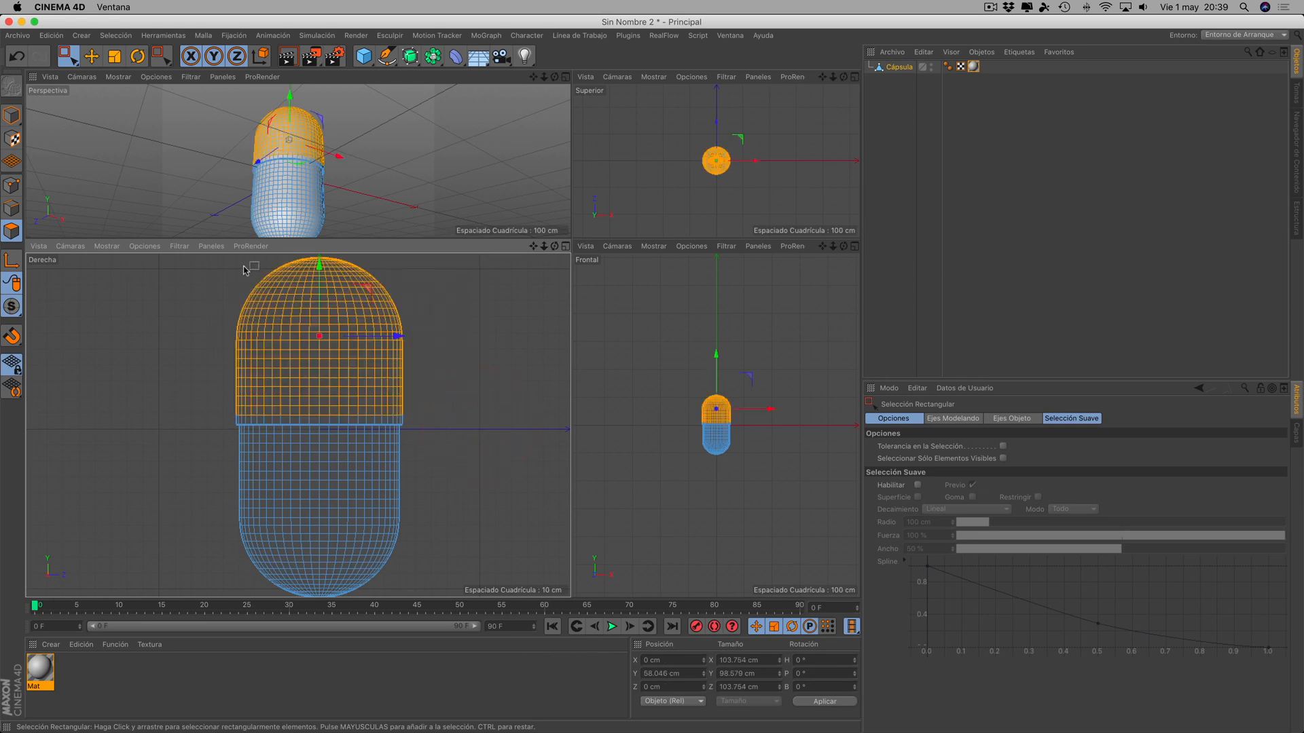
pyautogui.moveTo(208, 258); pyautogui.dragTo(484, 424)
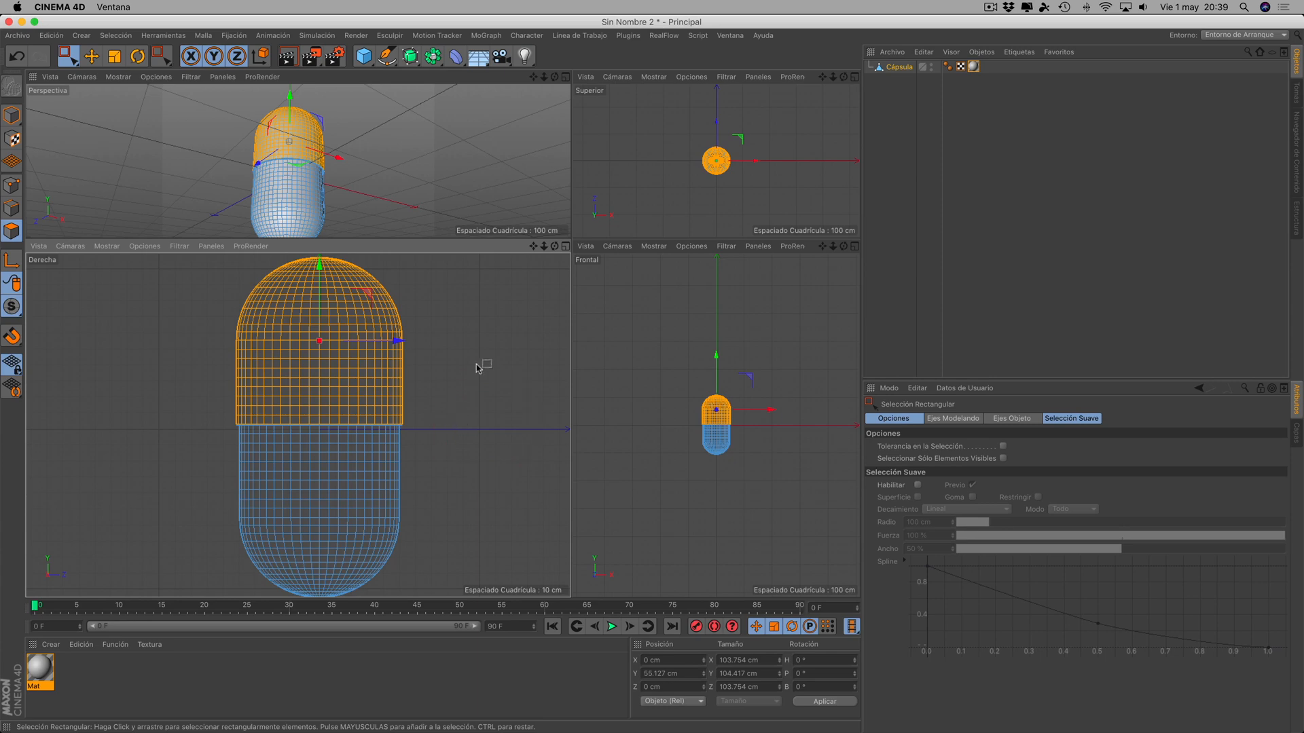
pyautogui.click(565, 77)
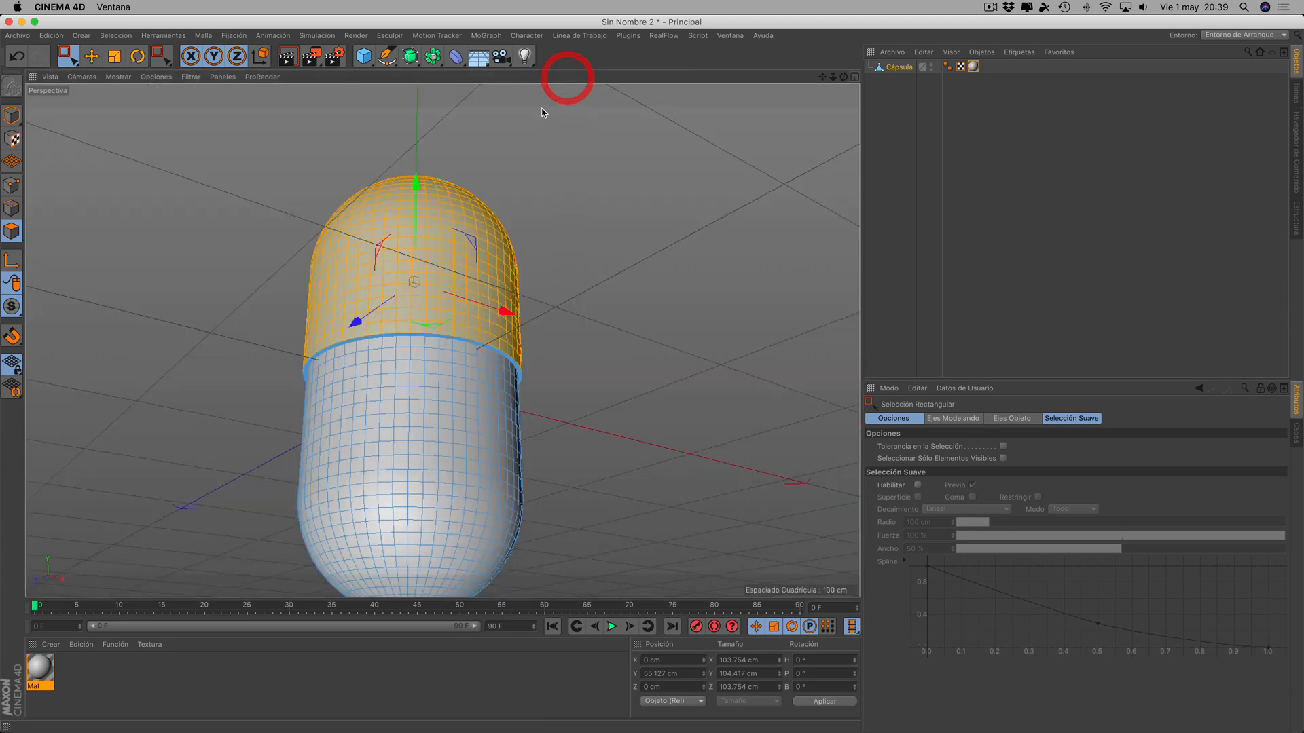
# - Add every polygon loop of the bevelled joint to the upper-half selection with Loop Selection
pyautogui.moveTo(841, 80); pyautogui.dragTo(851, 54)
pyautogui.scroll(10, 549, 252)
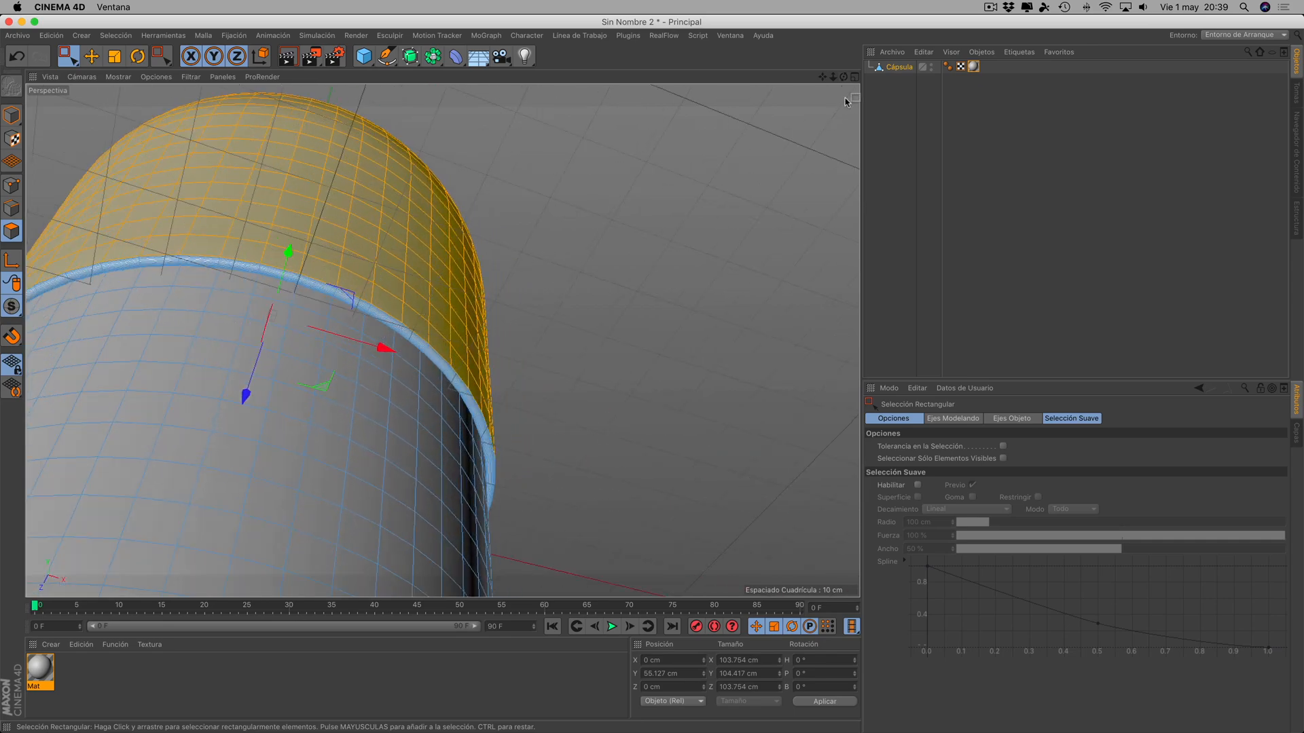
pyautogui.moveTo(844, 78); pyautogui.dragTo(645, 139)
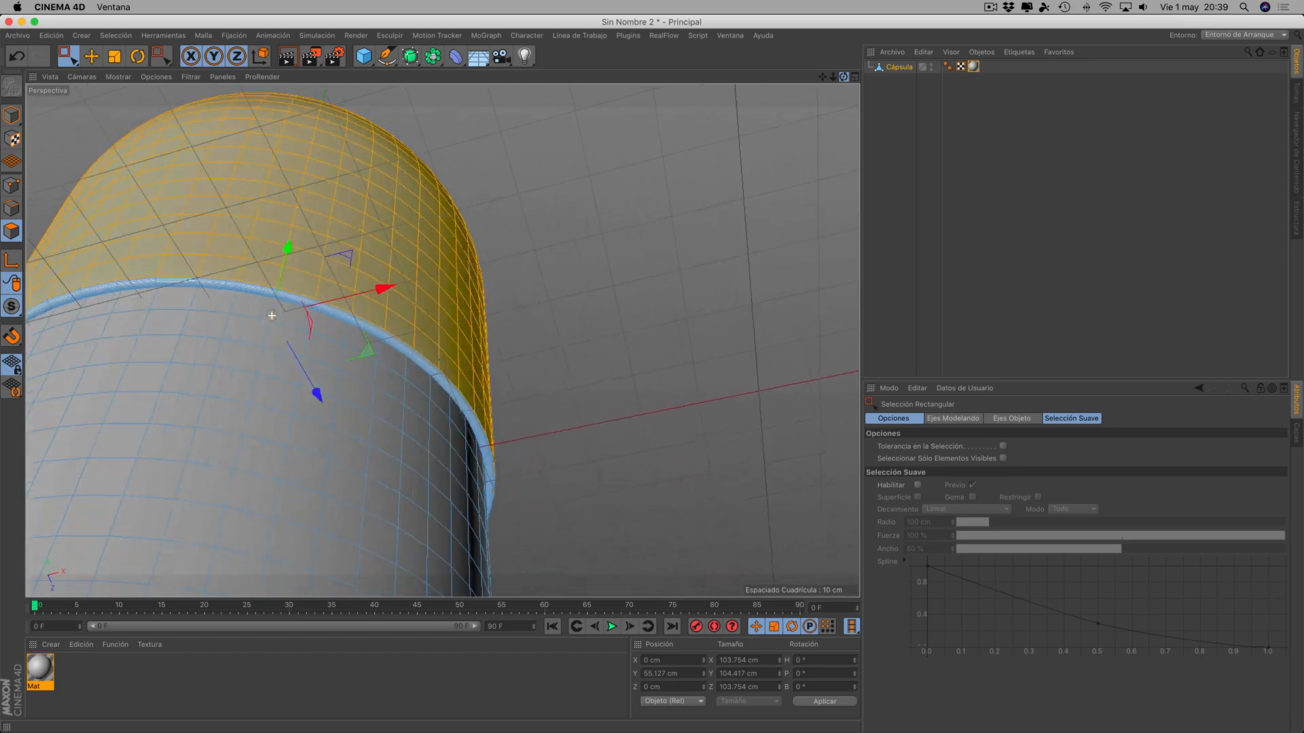
pyautogui.moveTo(271, 316)
pyautogui.keyDown('alt'); pyautogui.mouseDown()
pyautogui.moveTo(276, 353)
pyautogui.moveTo(319, 408)
pyautogui.moveTo(231, 414)
pyautogui.moveTo(275, 302)
pyautogui.mouseUp(); pyautogui.keyUp('alt')
pyautogui.moveTo(823, 82); pyautogui.dragTo(740, 148)
pyautogui.moveTo(833, 77); pyautogui.dragTo(788, 80)
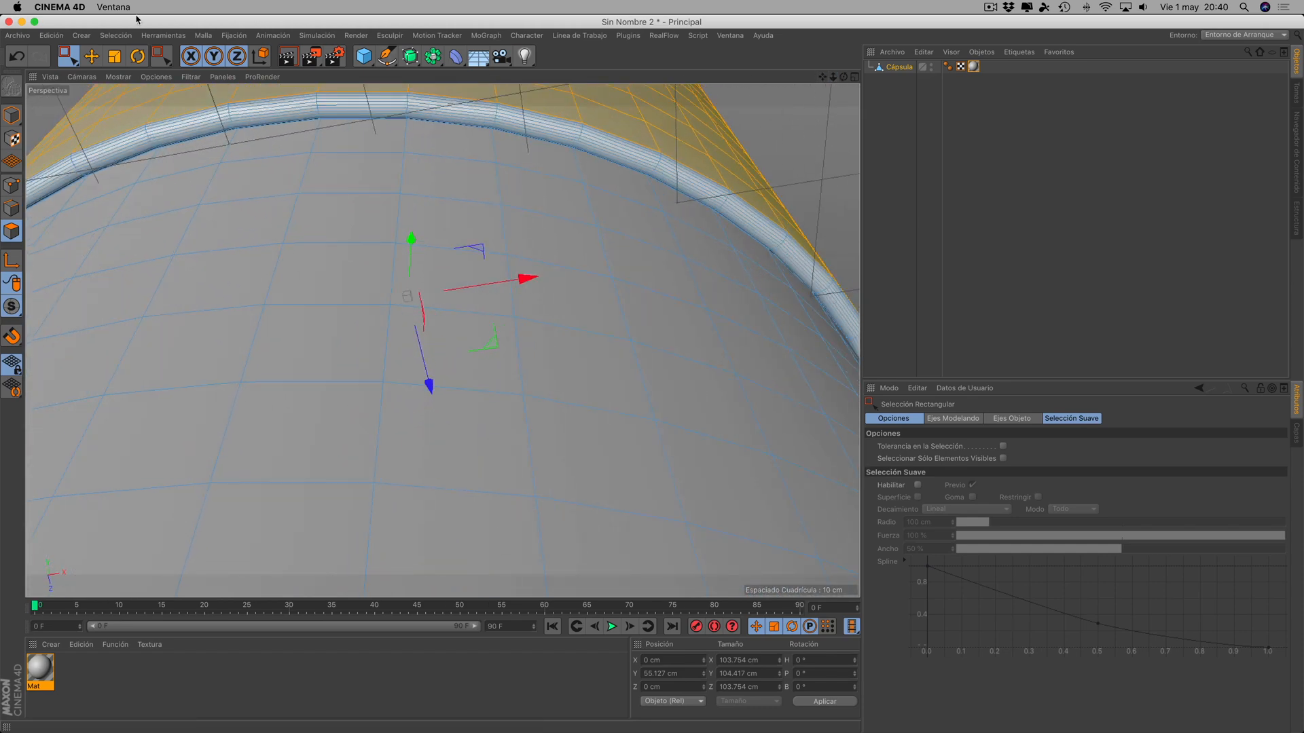
pyautogui.click(114, 38)
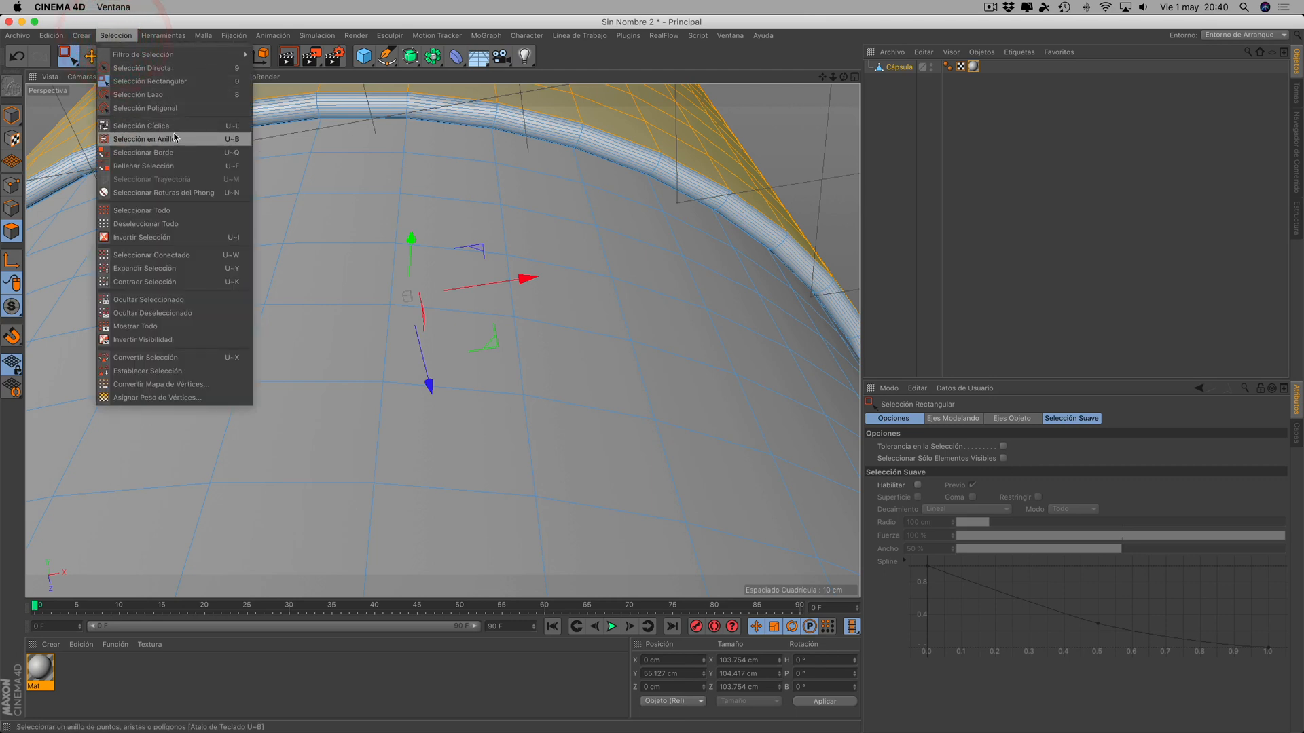
pyautogui.click(146, 126)
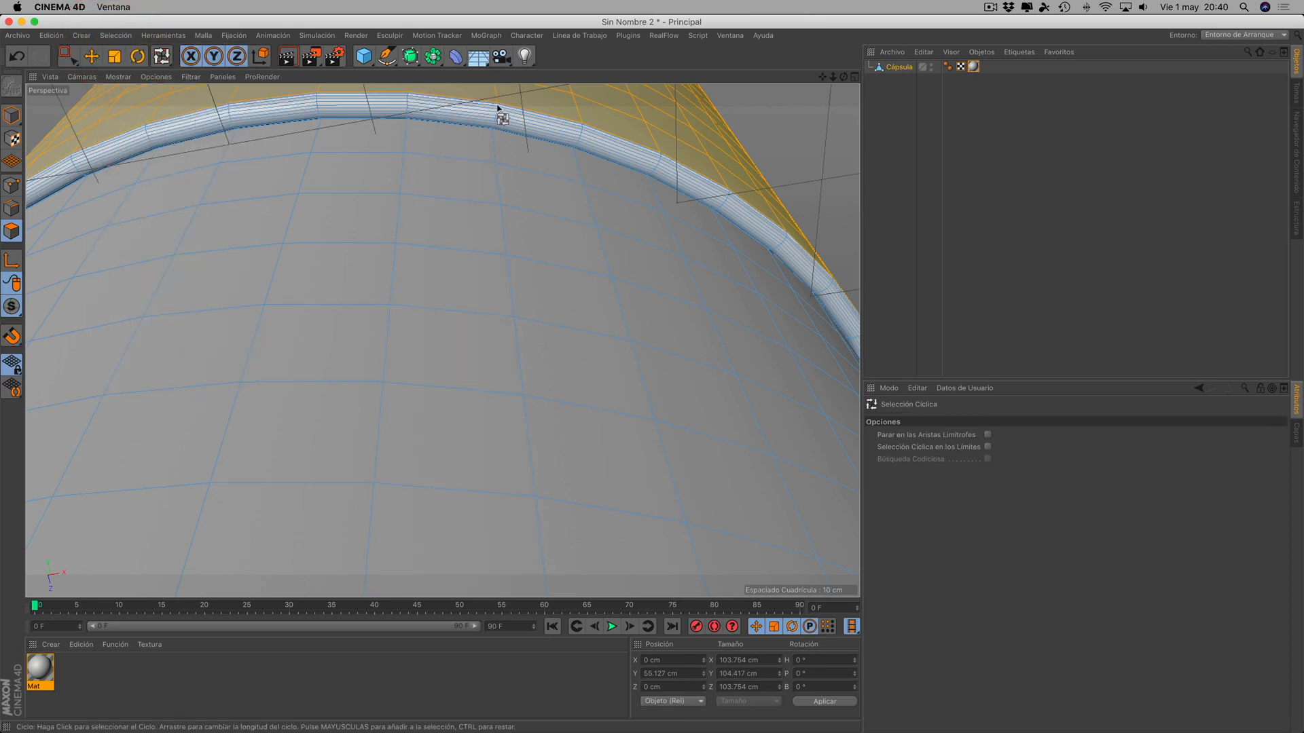
pyautogui.moveTo(819, 79); pyautogui.dragTo(748, 265)
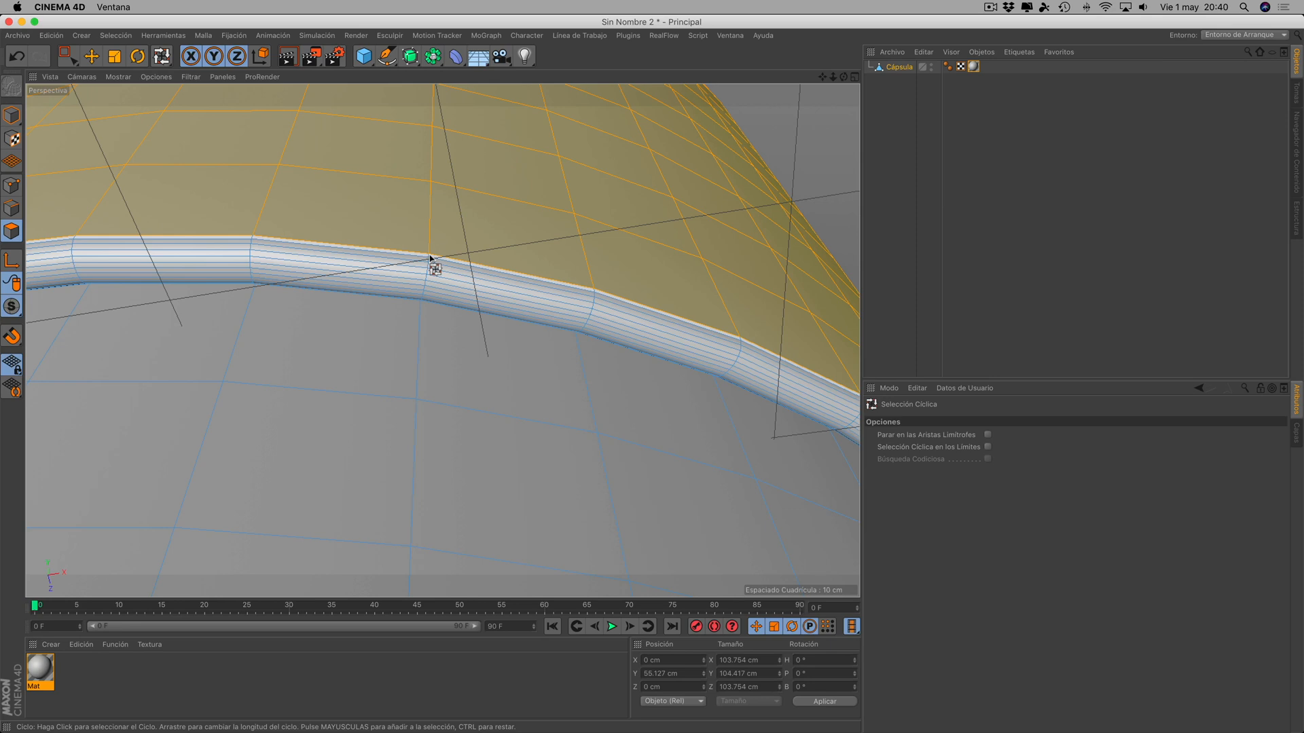
pyautogui.click(430, 258)
pyautogui.click(428, 260)
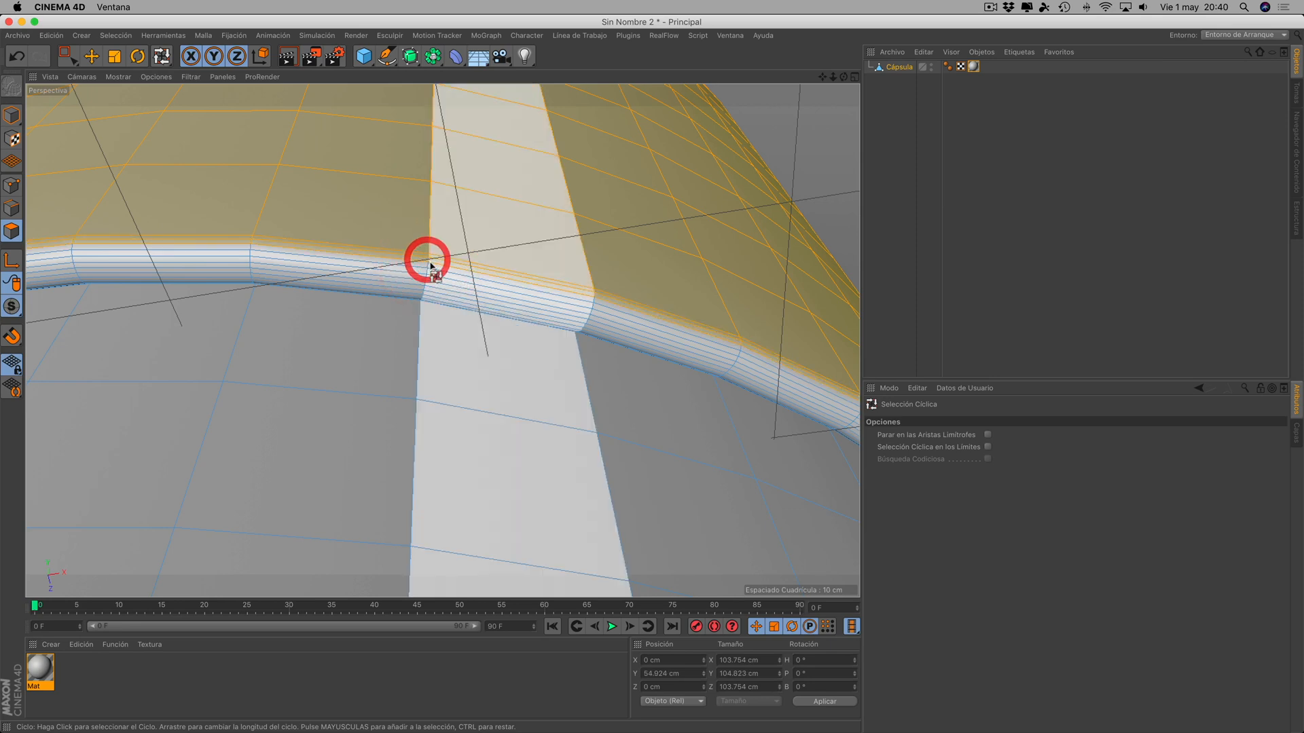
pyautogui.click(426, 265)
pyautogui.click(425, 276)
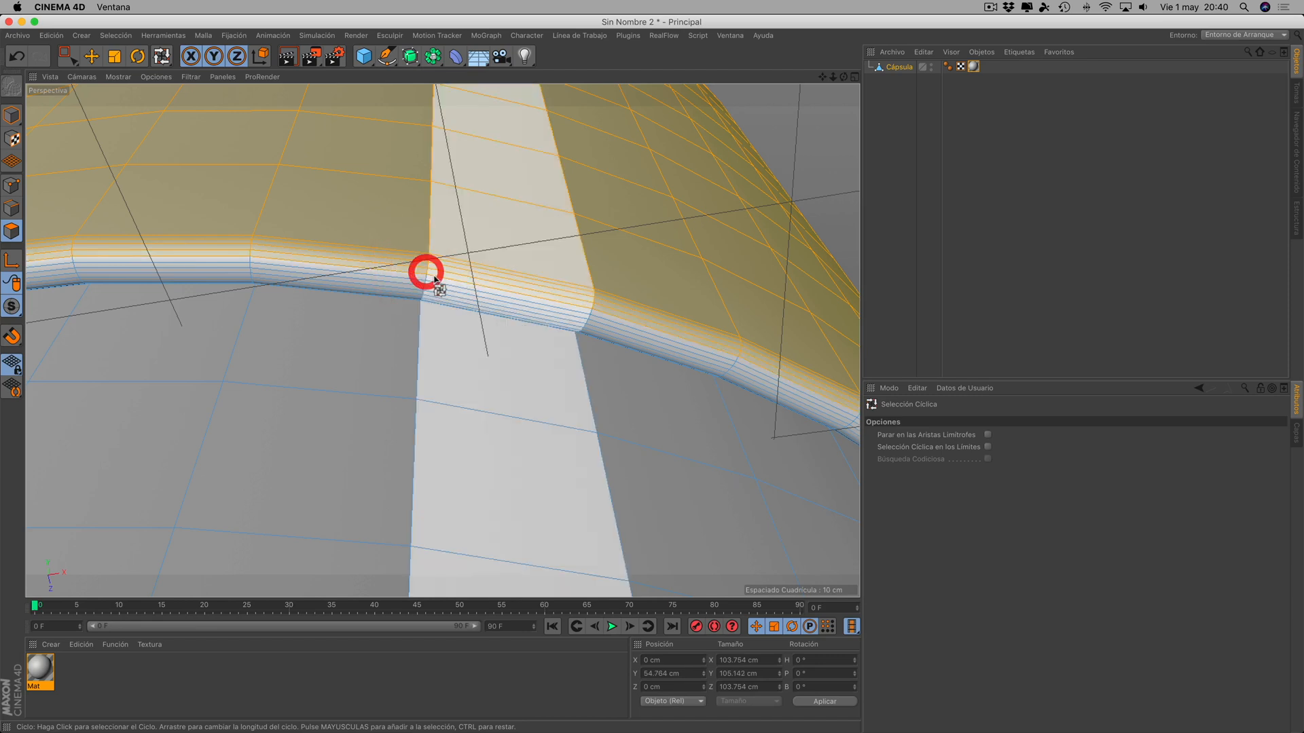
pyautogui.click(426, 280)
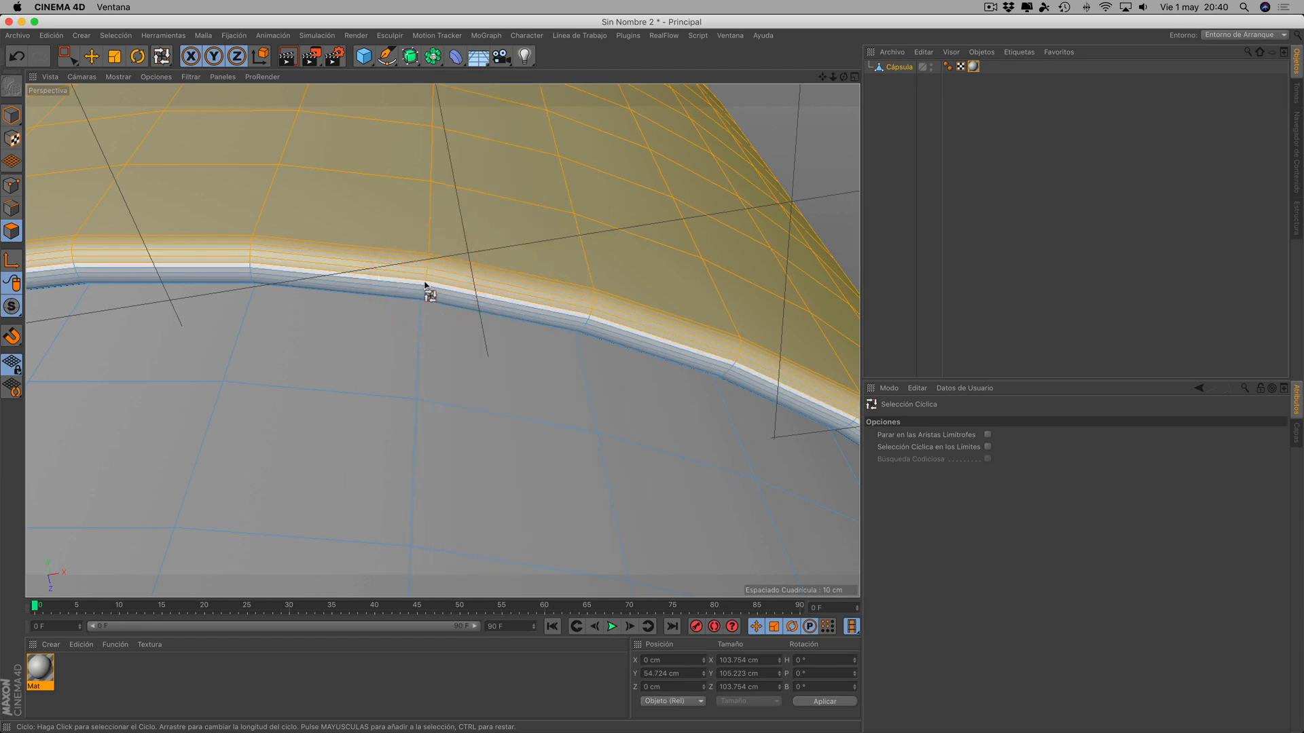
pyautogui.click(425, 286)
pyautogui.click(427, 294)
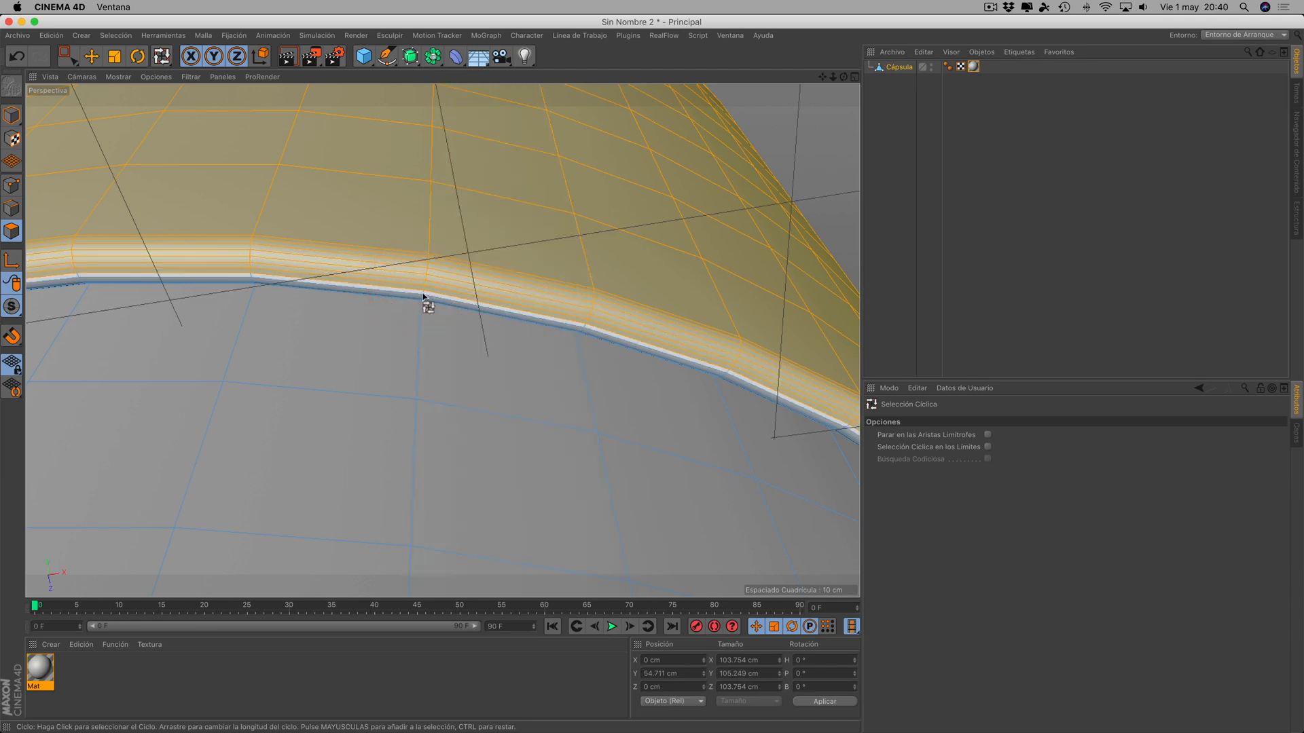
pyautogui.click(426, 296)
pyautogui.click(422, 299)
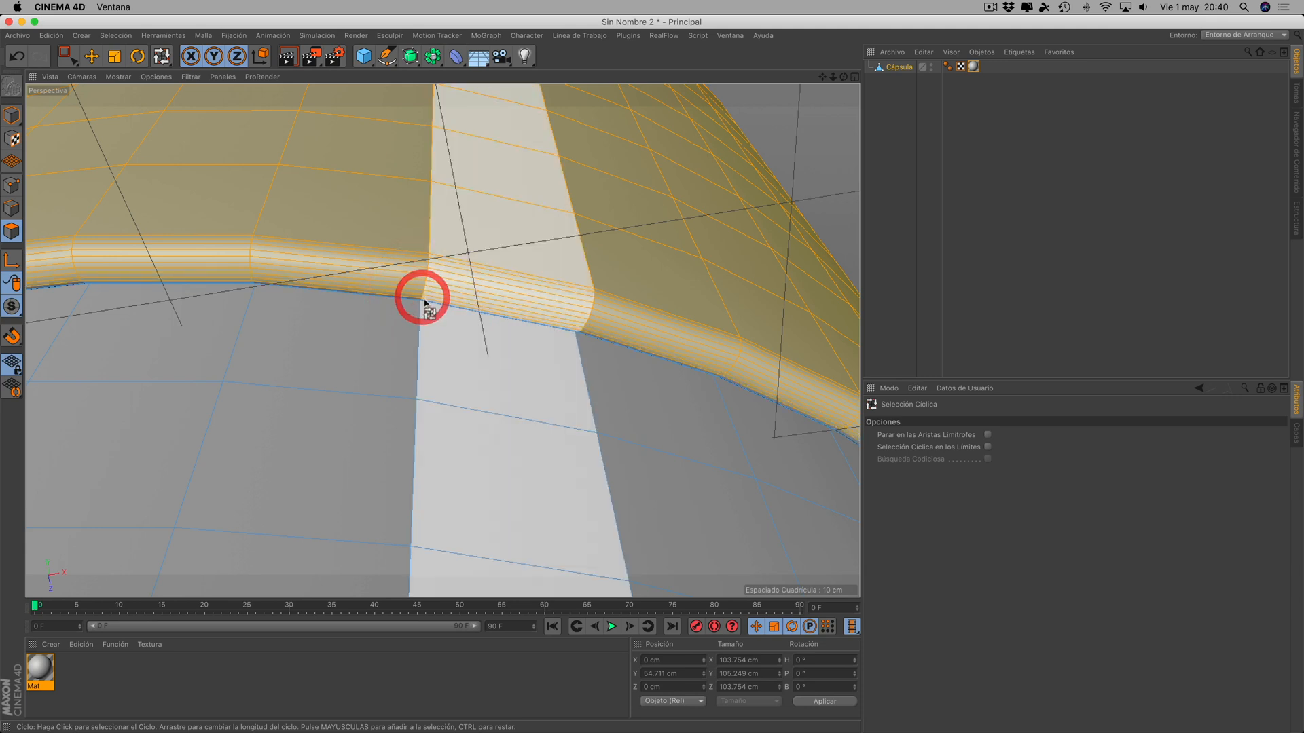
pyautogui.click(422, 300)
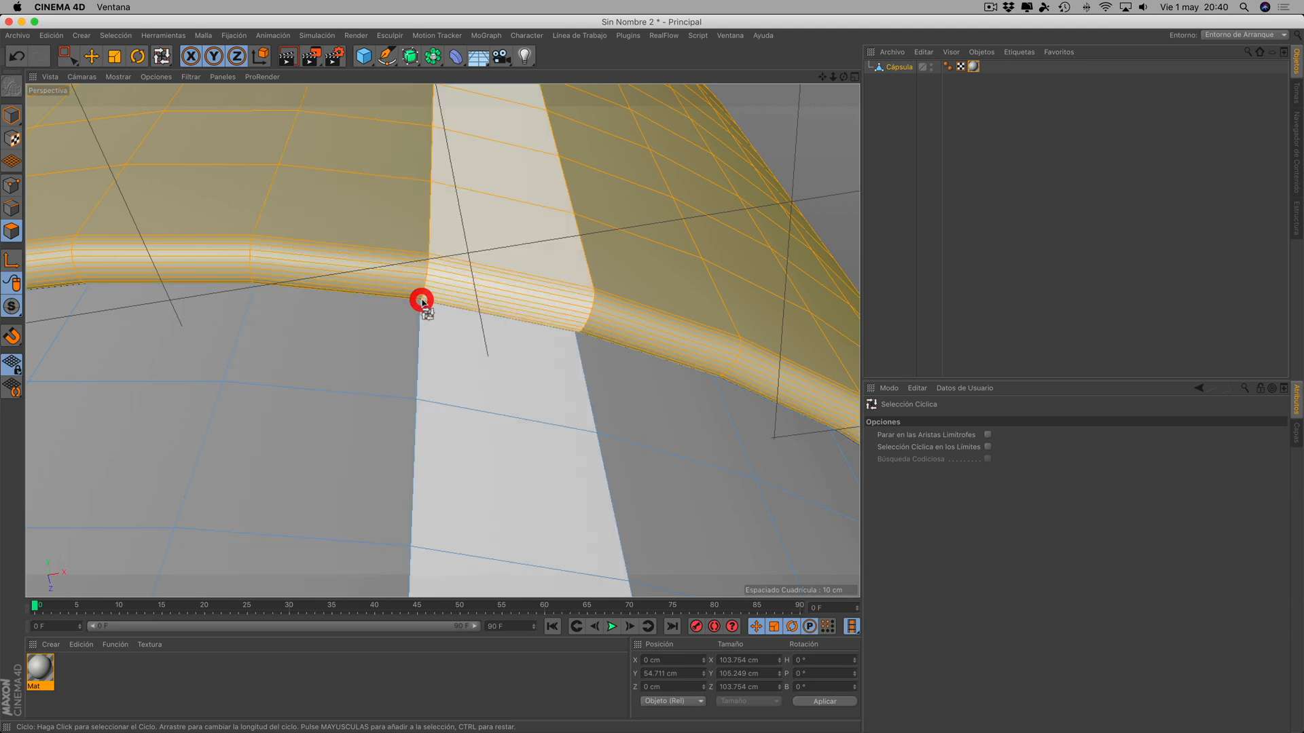
# - Create a second material with a bright cyan colour, H 191°, S 95 % and V 98 %
pyautogui.moveTo(842, 78); pyautogui.dragTo(363, 396)
pyautogui.moveTo(830, 80); pyautogui.dragTo(443, 341)
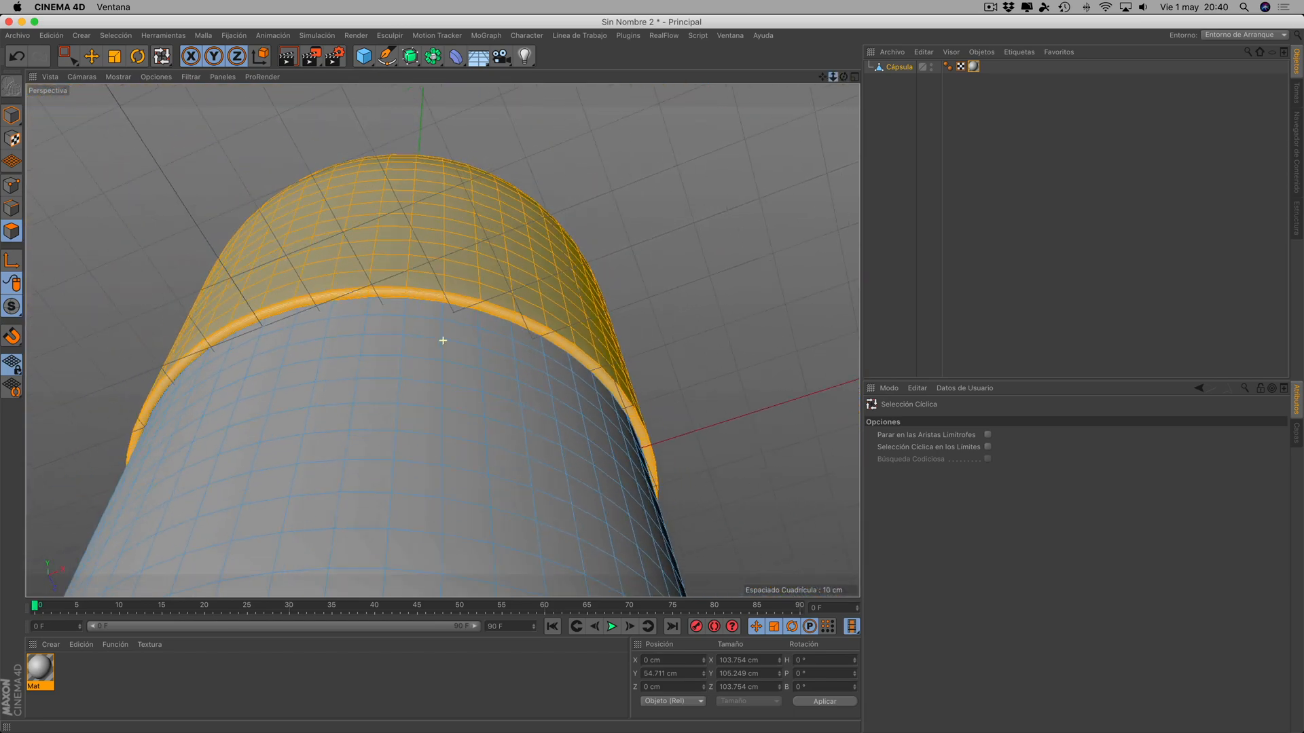
pyautogui.moveTo(820, 81); pyautogui.dragTo(442, 340)
pyautogui.moveTo(842, 78); pyautogui.dragTo(408, 360)
pyautogui.moveTo(833, 77); pyautogui.dragTo(443, 340)
pyautogui.moveTo(821, 80); pyautogui.dragTo(441, 338)
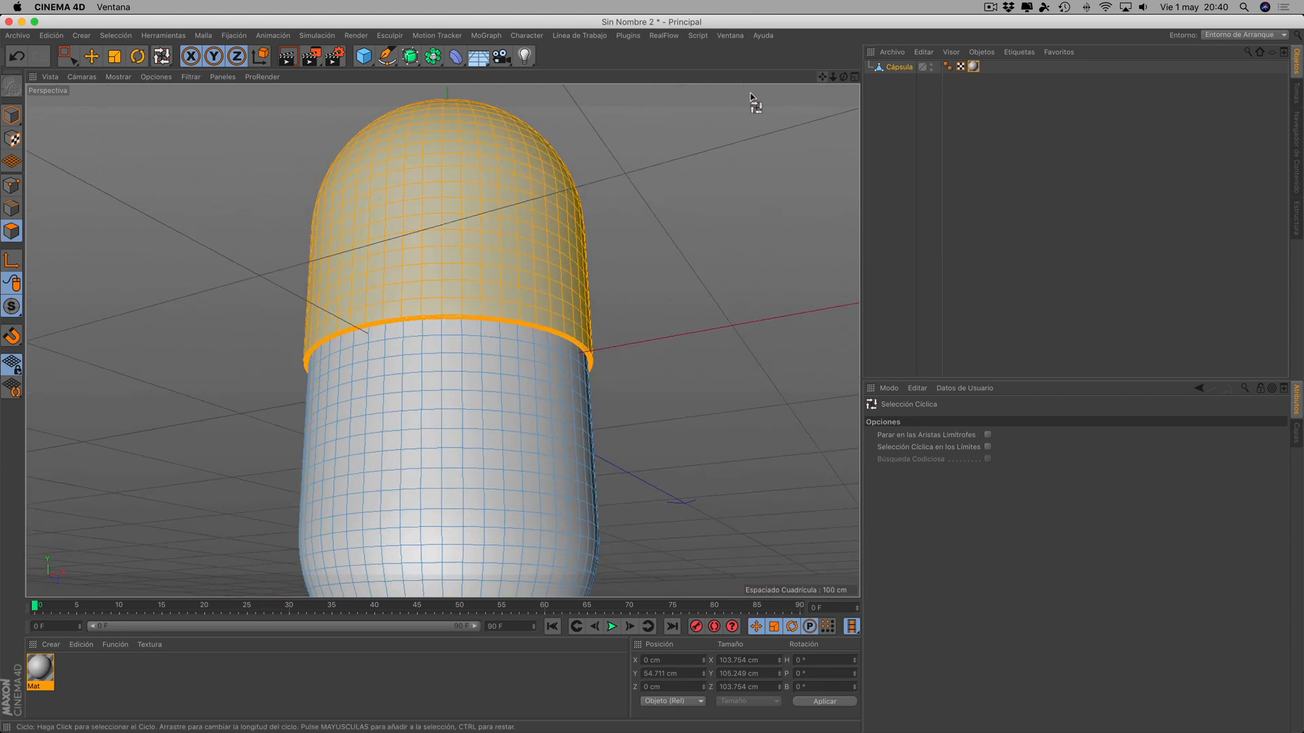
pyautogui.doubleClick(120, 671)
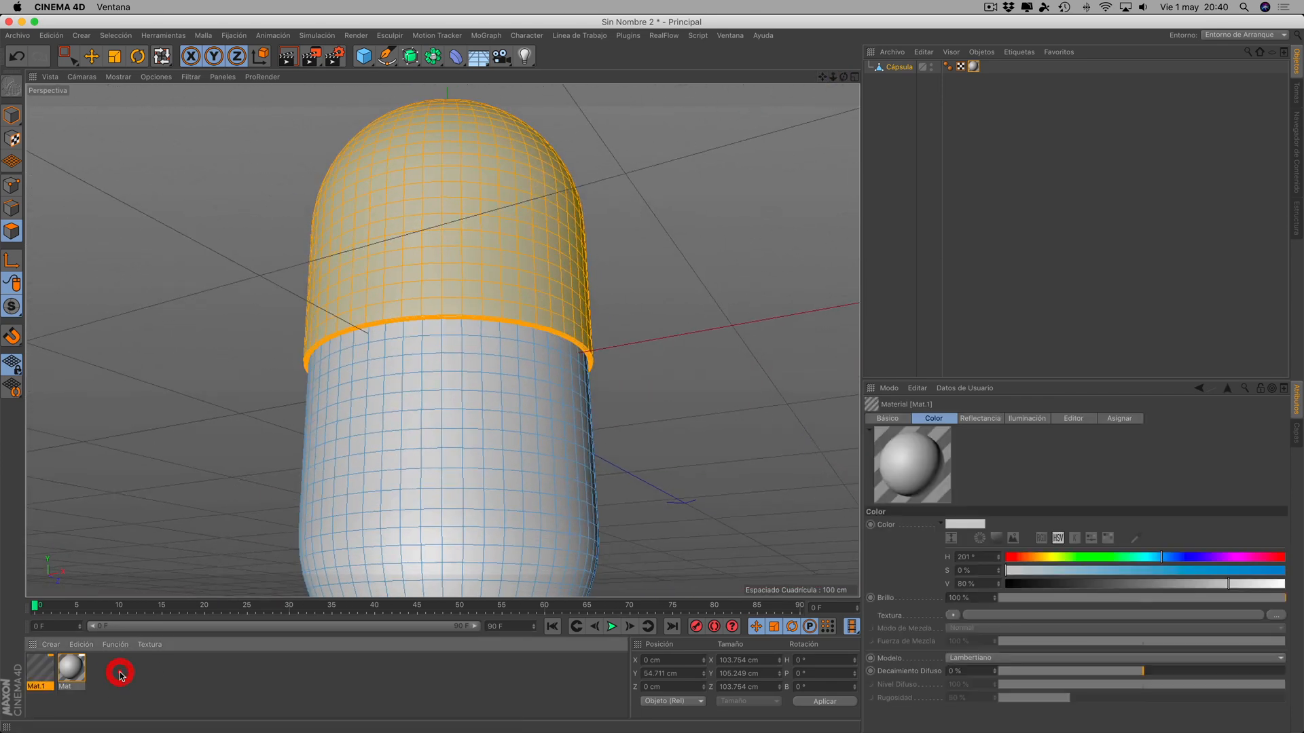
pyautogui.doubleClick(35, 663)
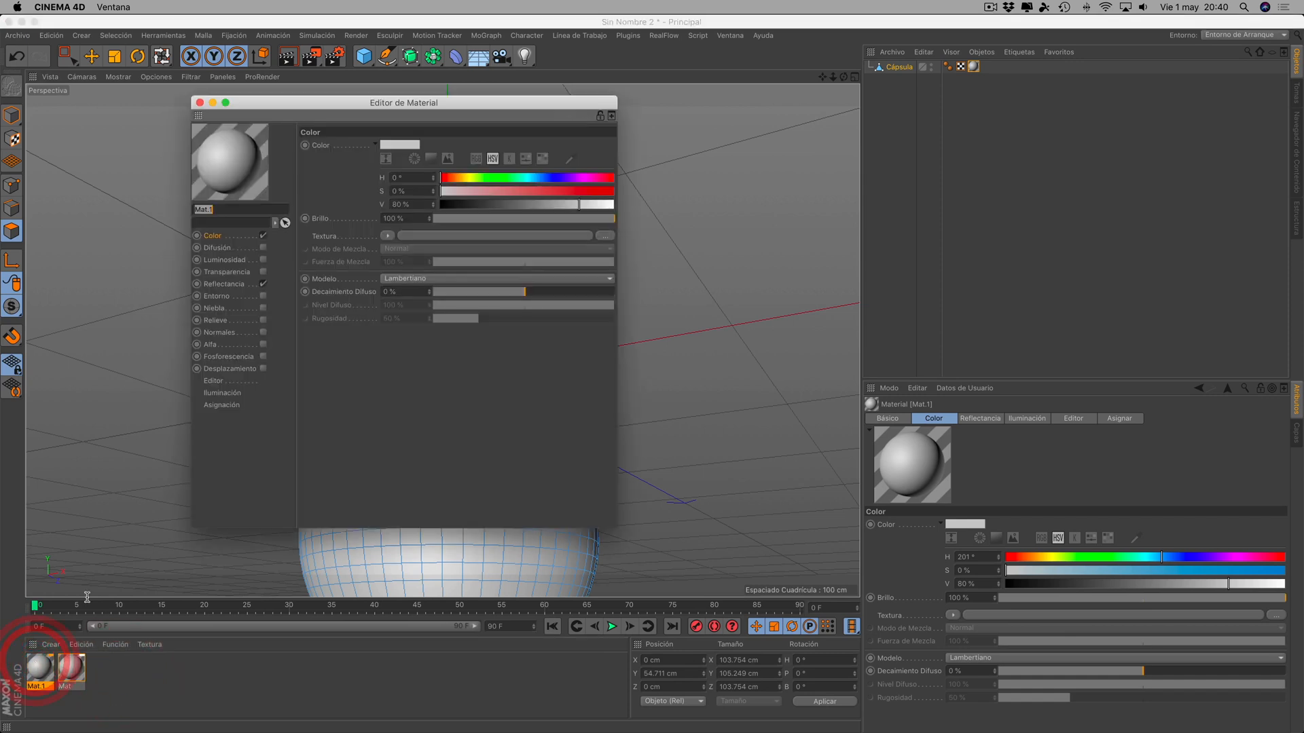
pyautogui.click(533, 179)
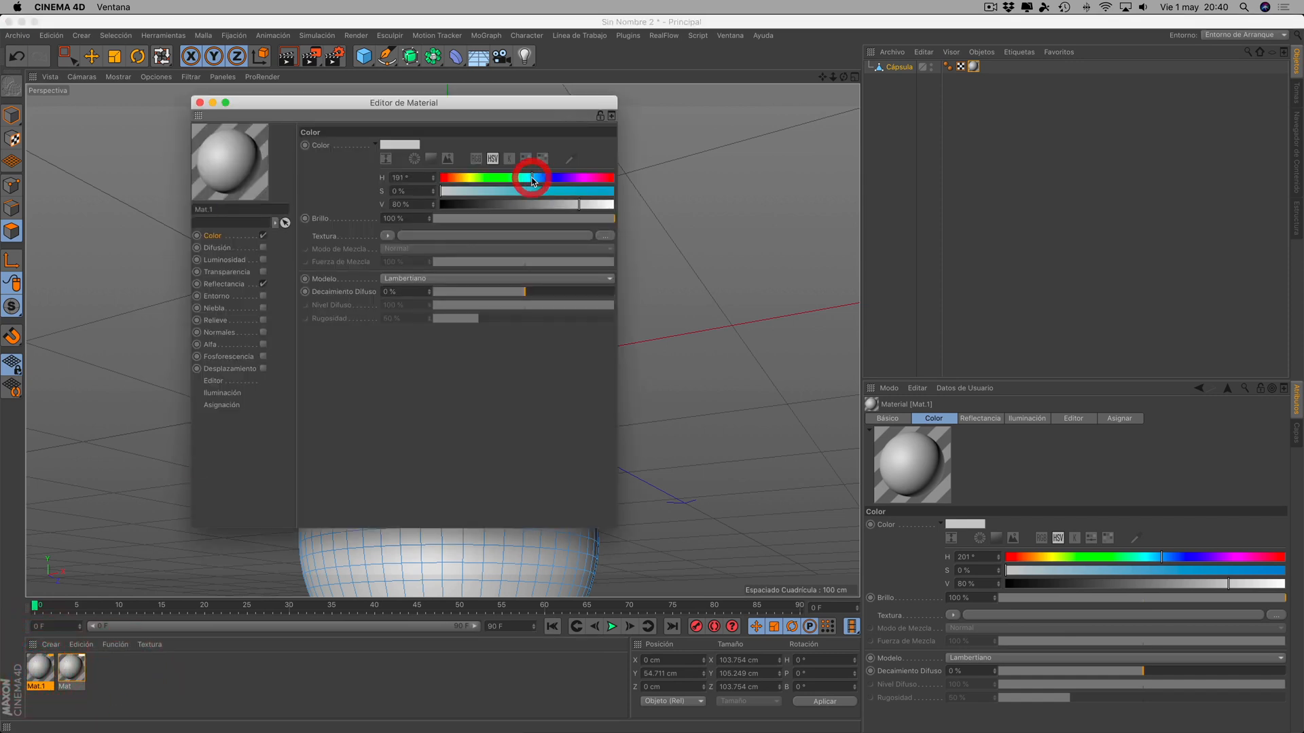
pyautogui.click(604, 192)
pyautogui.moveTo(595, 204); pyautogui.dragTo(610, 204)
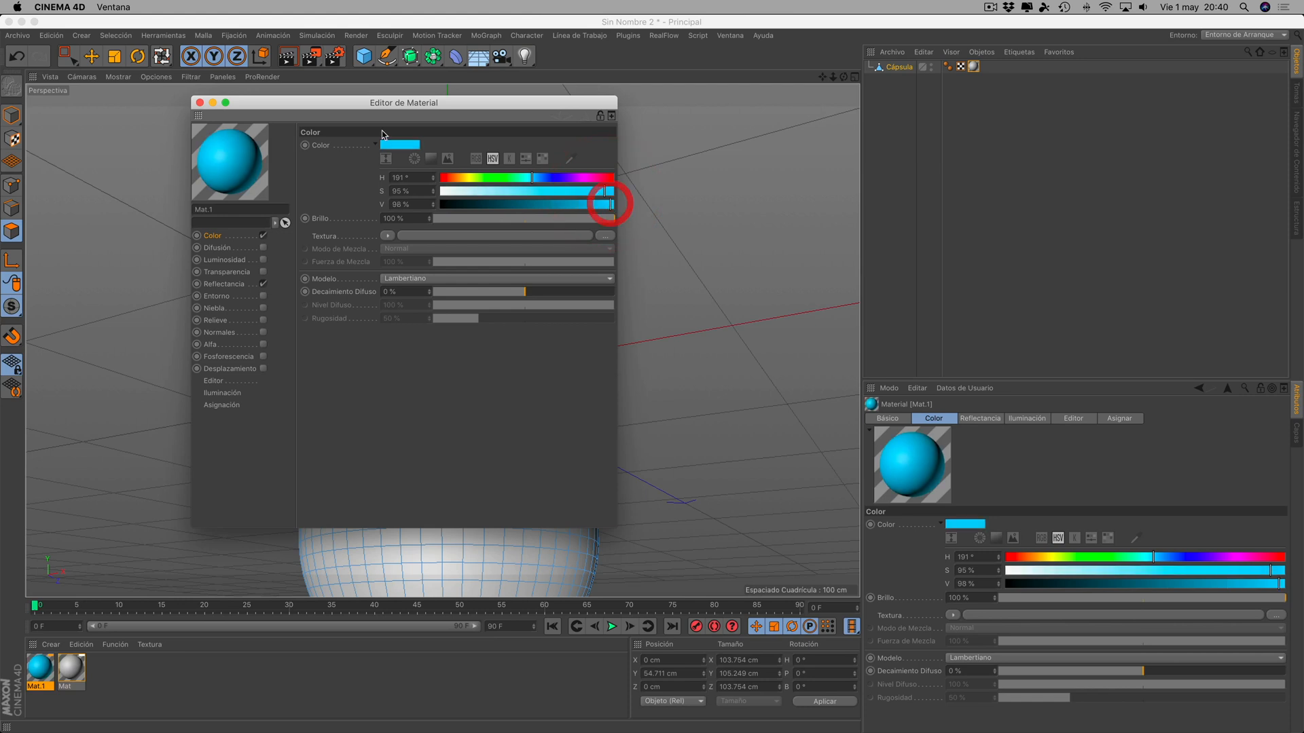
pyautogui.click(199, 103)
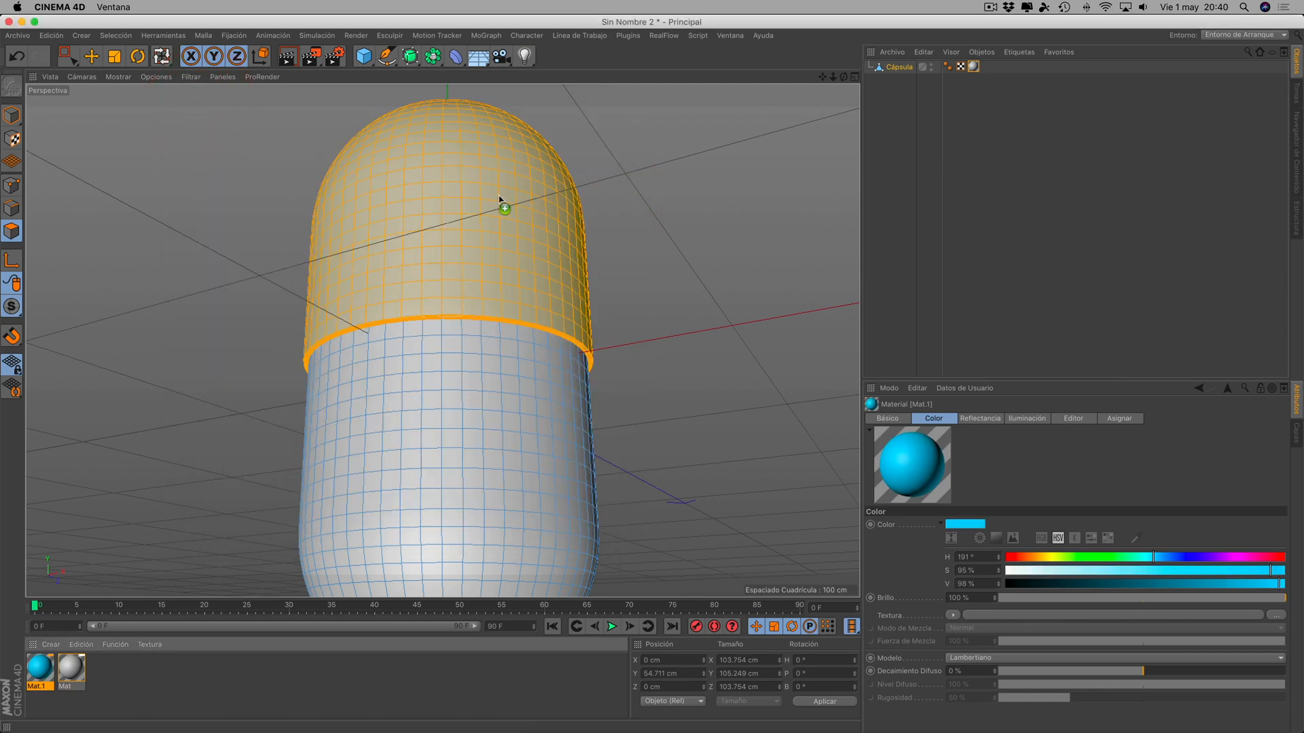
# - Apply the cyan material Mat.1 to the selected polygons of the capsule's upper half
pyautogui.moveTo(500, 198); pyautogui.dragTo(497, 198)
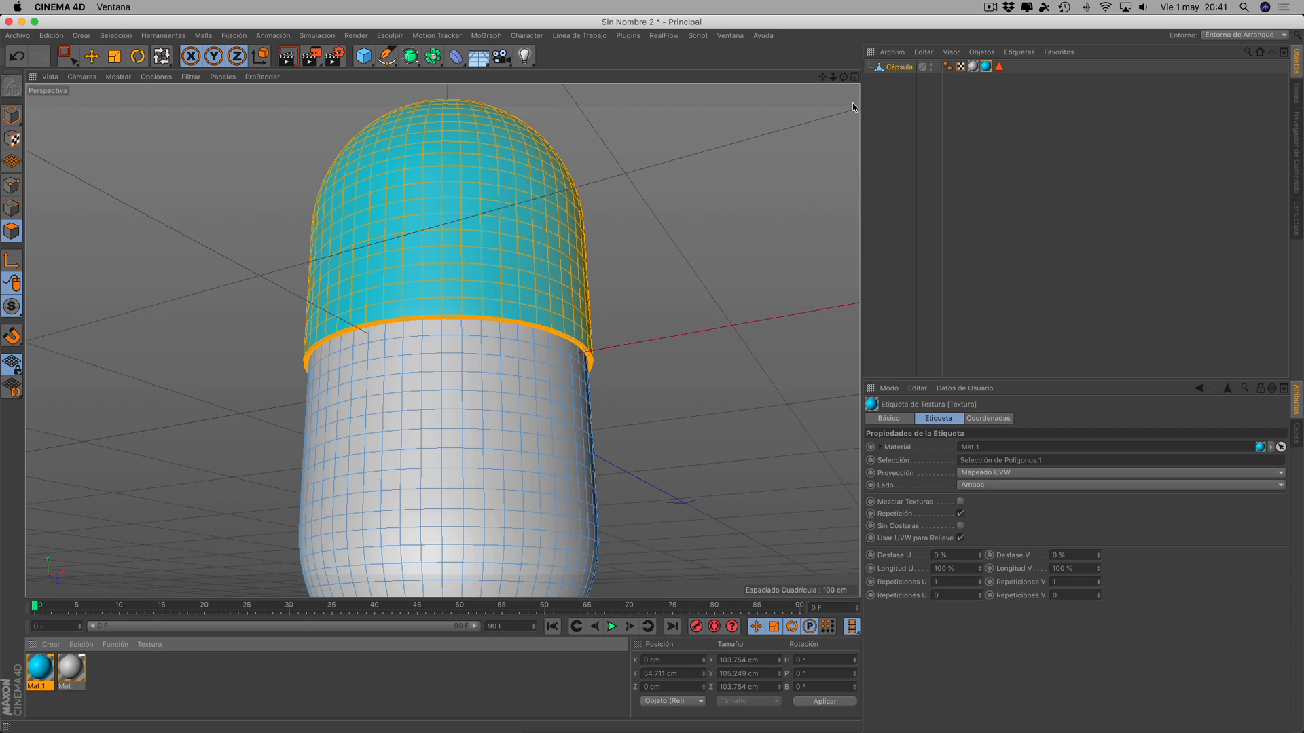
pyautogui.keyDown('alt'); pyautogui.moveTo(853, 103); pyautogui.dragTo(573, 165); pyautogui.keyUp('alt')
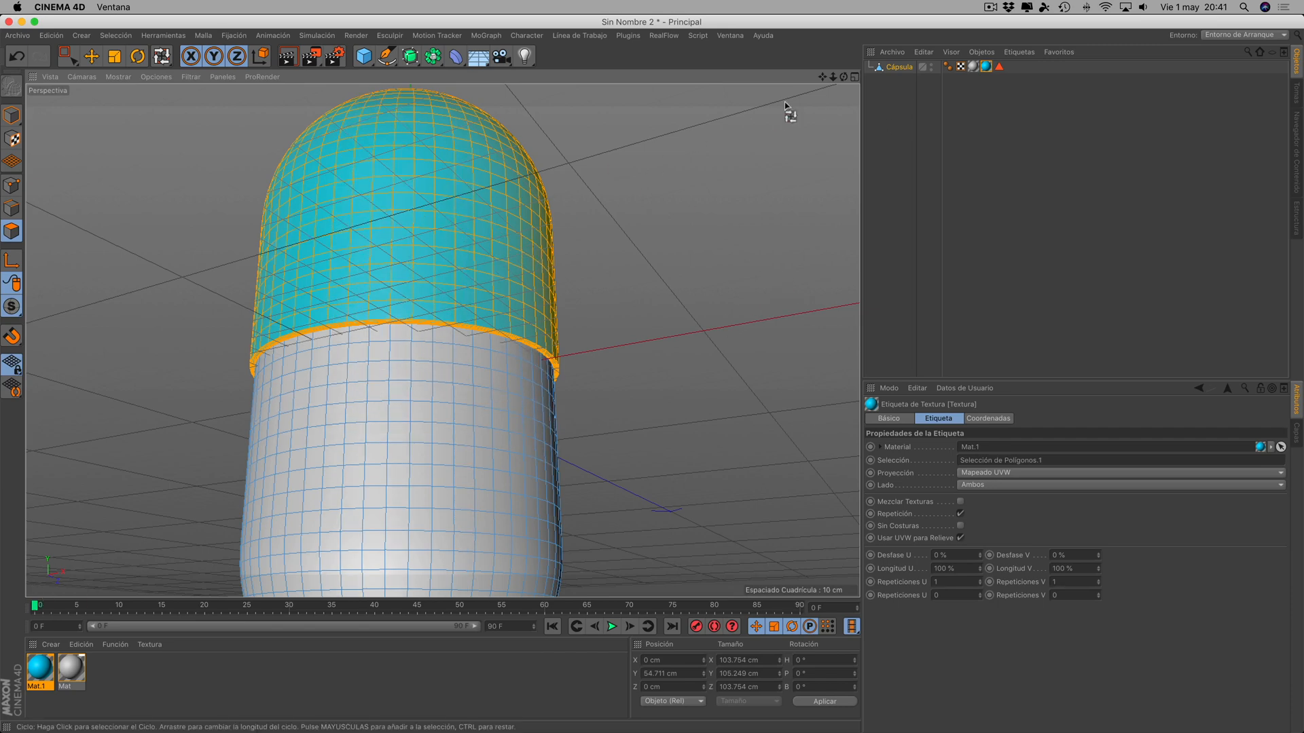
pyautogui.moveTo(844, 76); pyautogui.dragTo(839, 163)
pyautogui.keyDown('alt'); pyautogui.moveTo(462, 435); pyautogui.dragTo(467, 277); pyautogui.keyUp('alt')
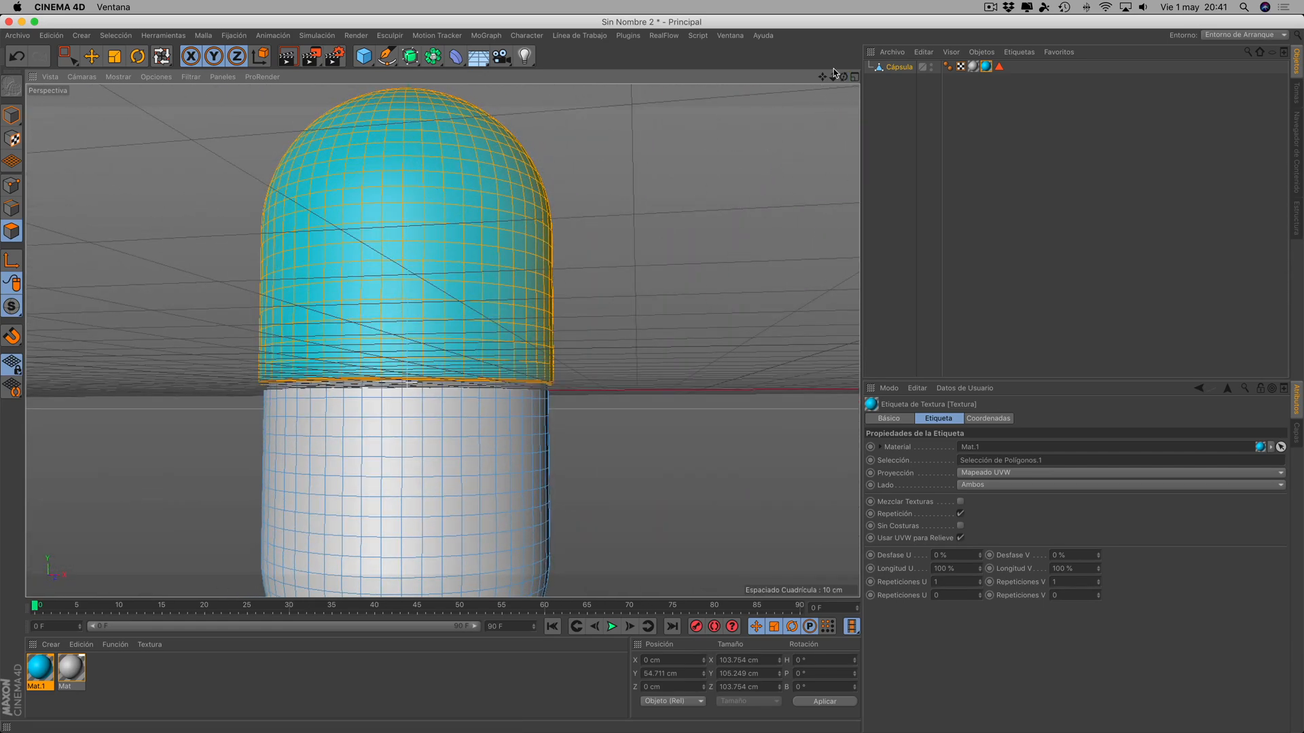
# - Examine the cyan upper half and the bevelled joint up close and from a low angle
pyautogui.moveTo(833, 77); pyautogui.dragTo(822, 80)
pyautogui.scroll(5, 443, 341)
pyautogui.scroll(-5, 443, 340)
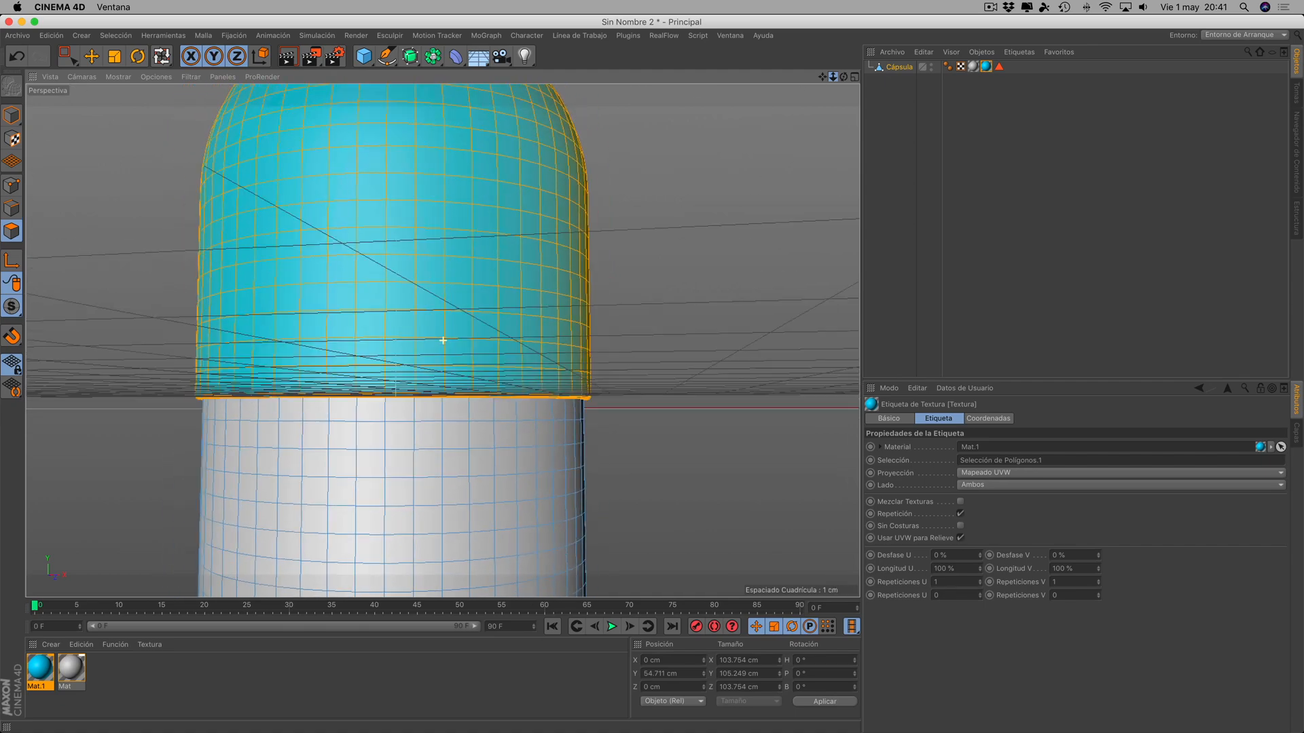
pyautogui.scroll(4, 443, 340)
pyautogui.scroll(-8, 442, 341)
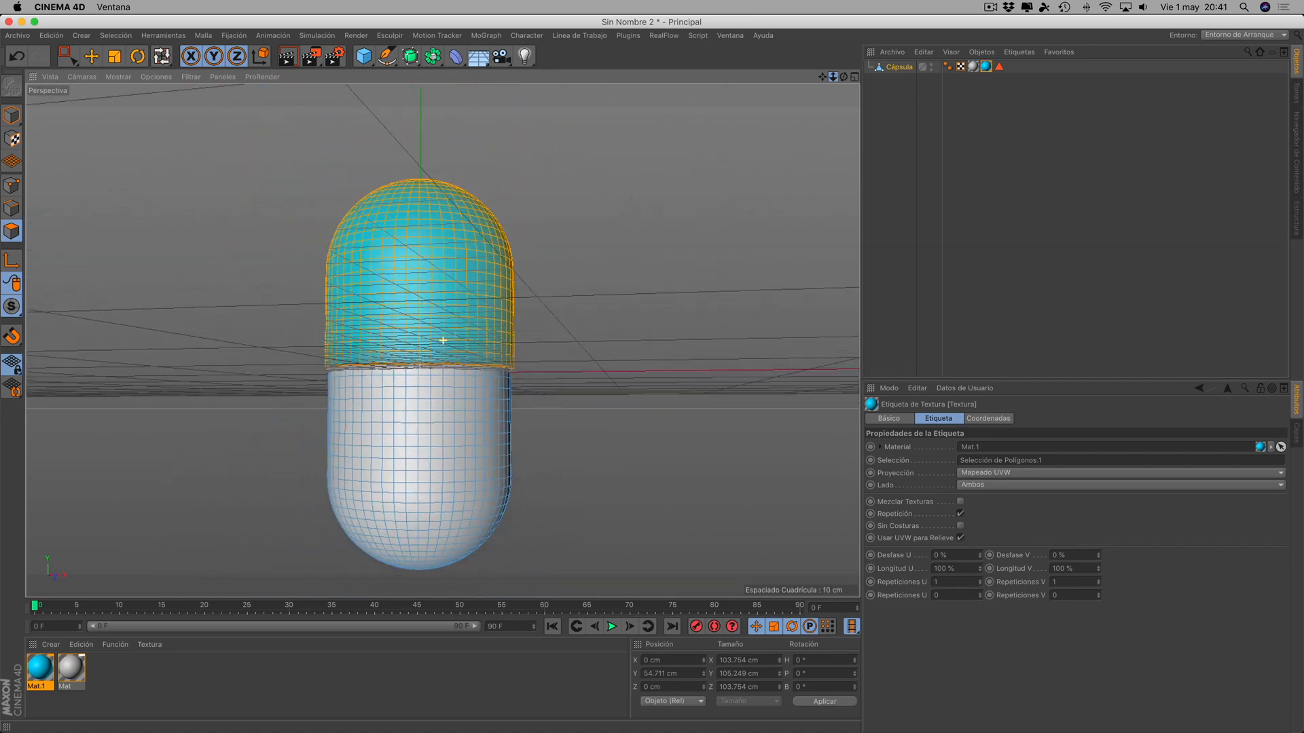
pyautogui.scroll(5, 443, 340)
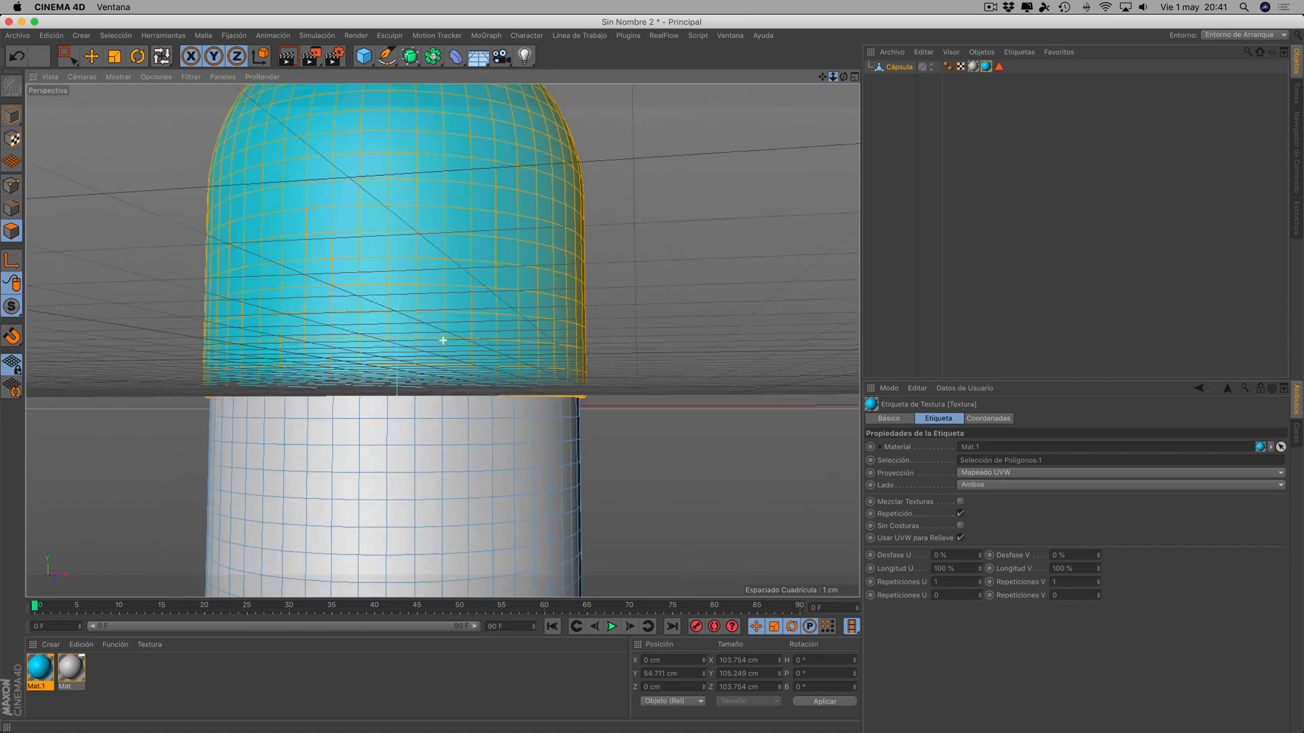
pyautogui.scroll(-2, 443, 340)
pyautogui.scroll(5, 443, 340)
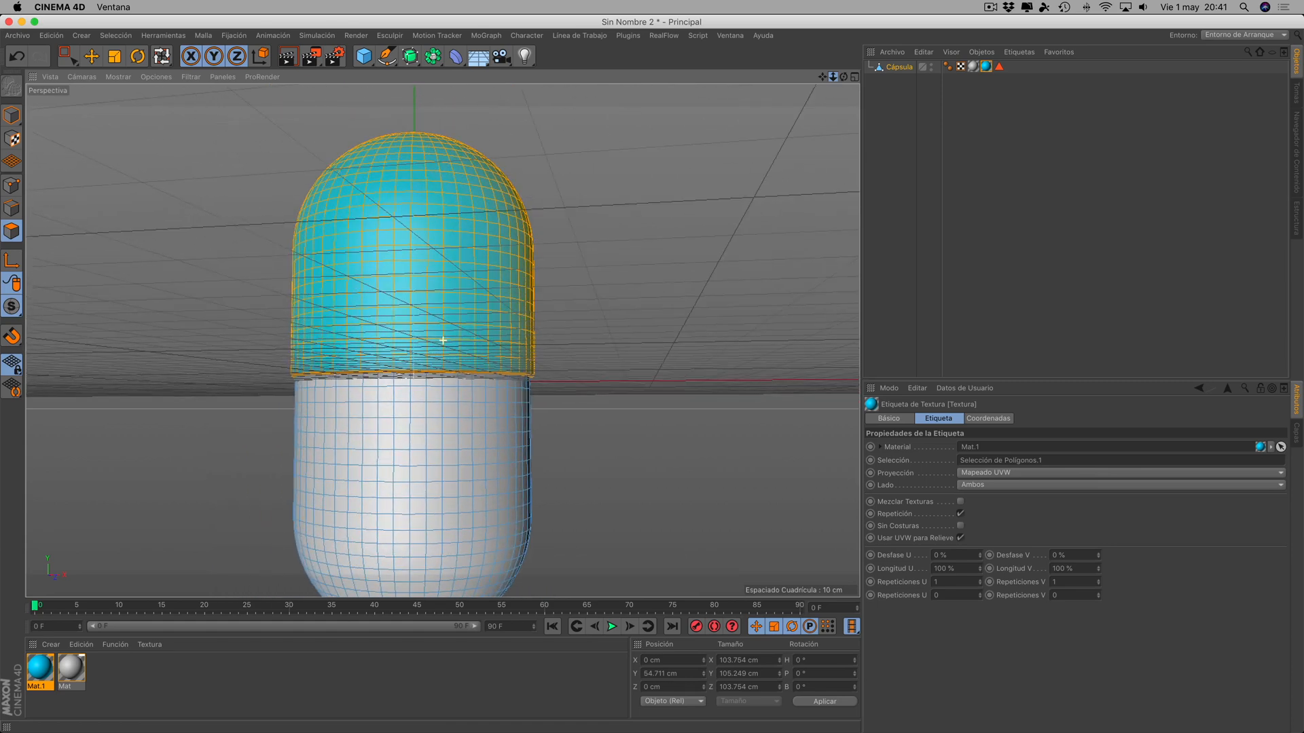
pyautogui.scroll(1, 443, 340)
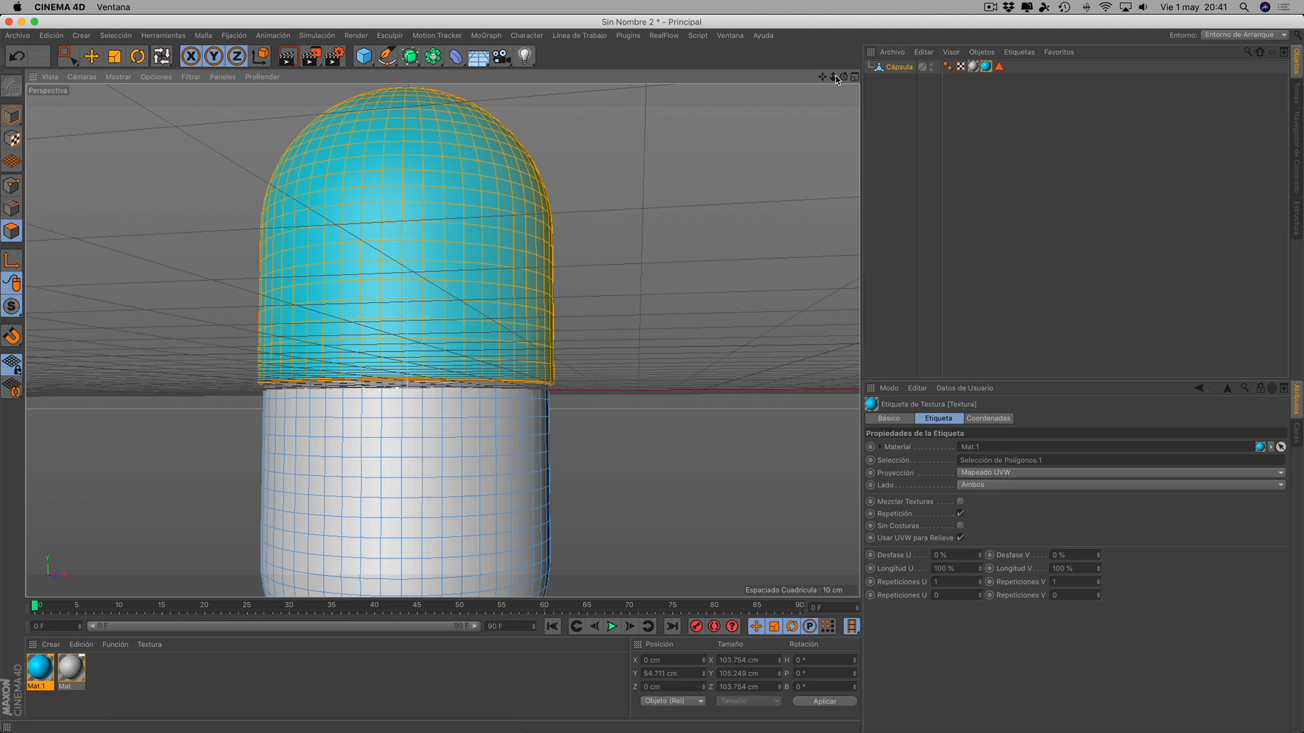
pyautogui.moveTo(833, 77); pyautogui.dragTo(3, 637)
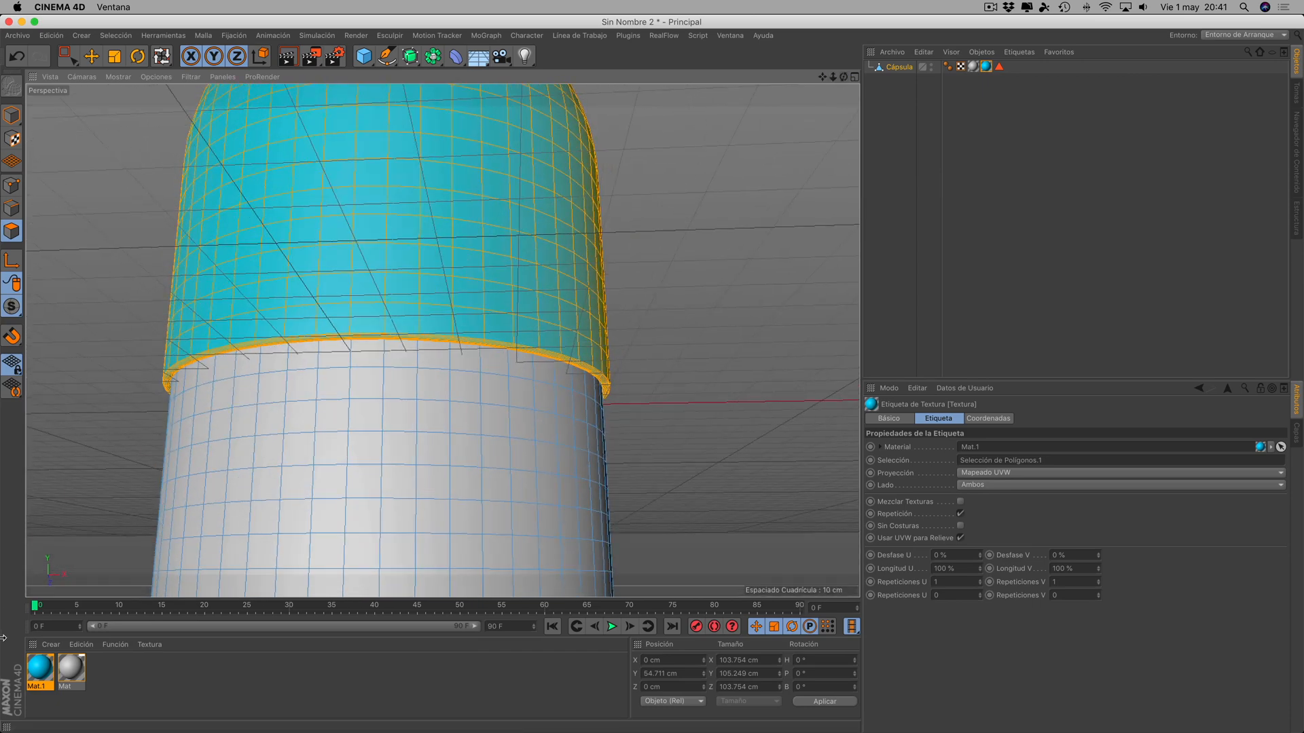
# - Replace the default specular layer in the reflectance of the cyan material Mat.1 with a GGX layer
pyautogui.doubleClick(41, 671)
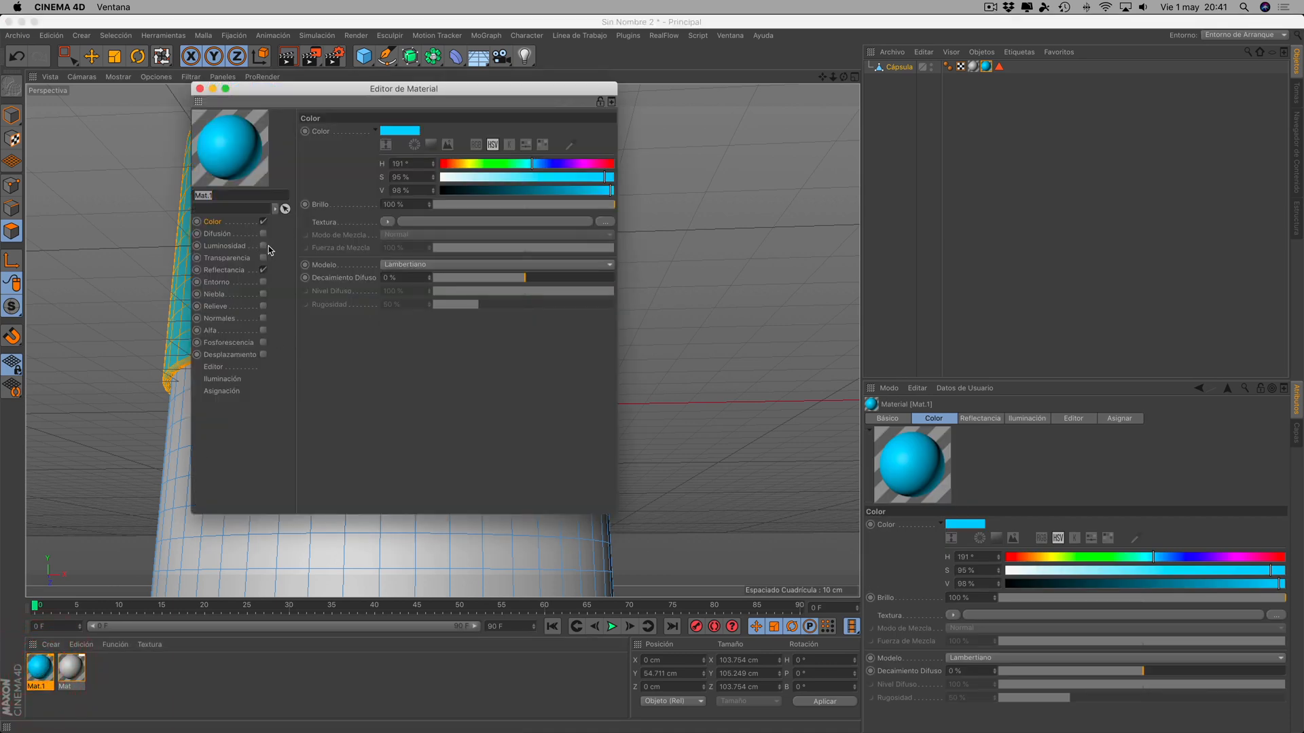
pyautogui.click(224, 271)
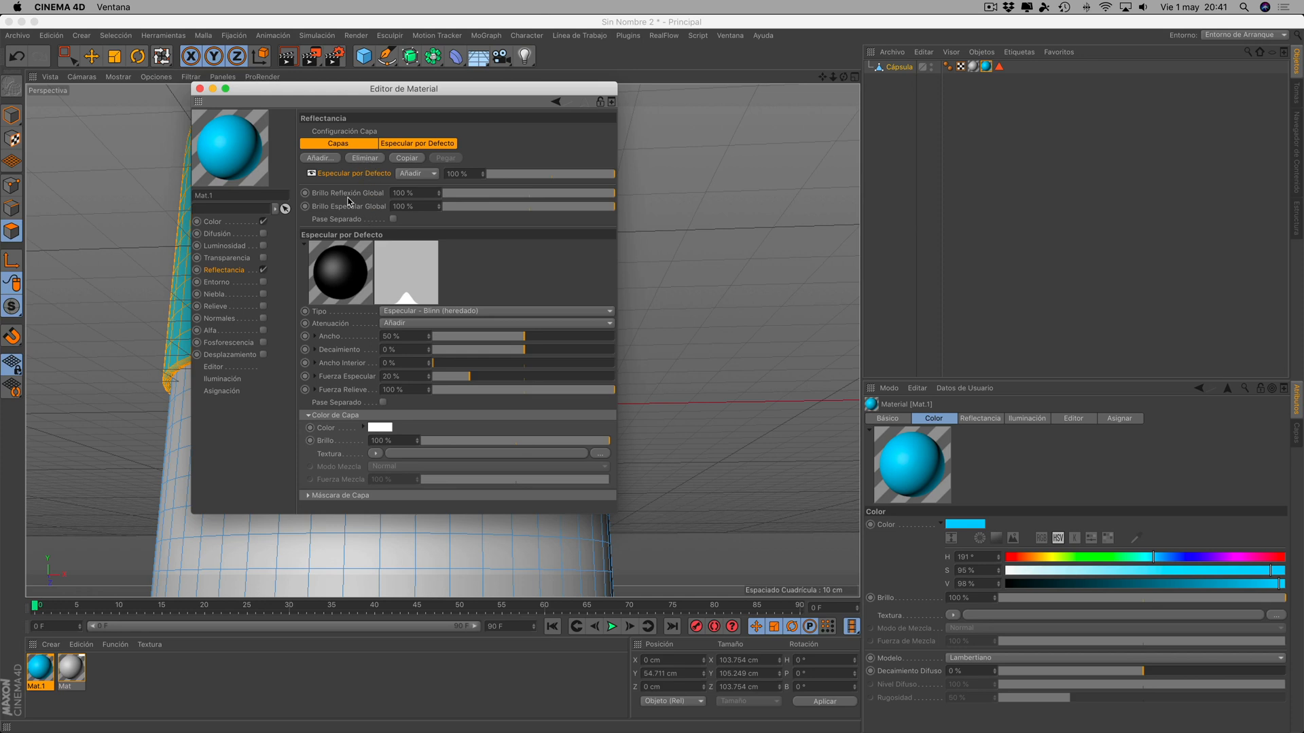
pyautogui.click(365, 158)
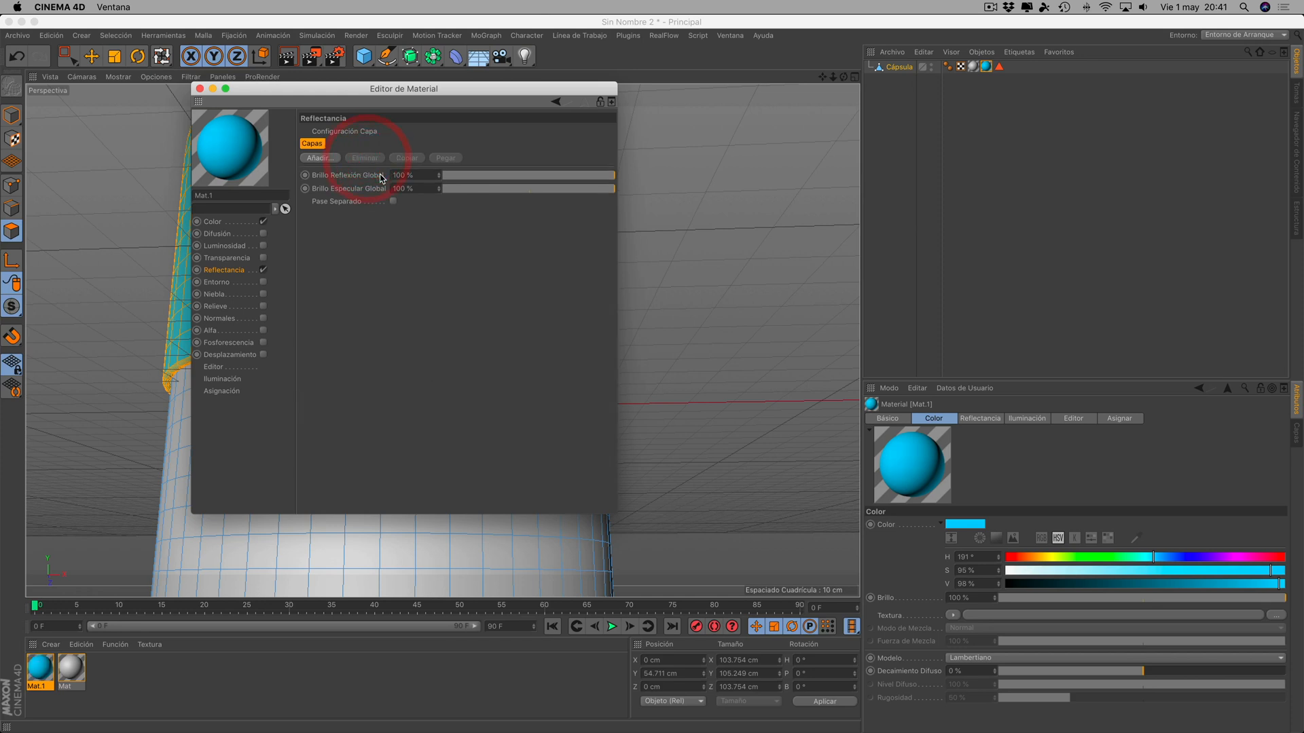
pyautogui.click(322, 160)
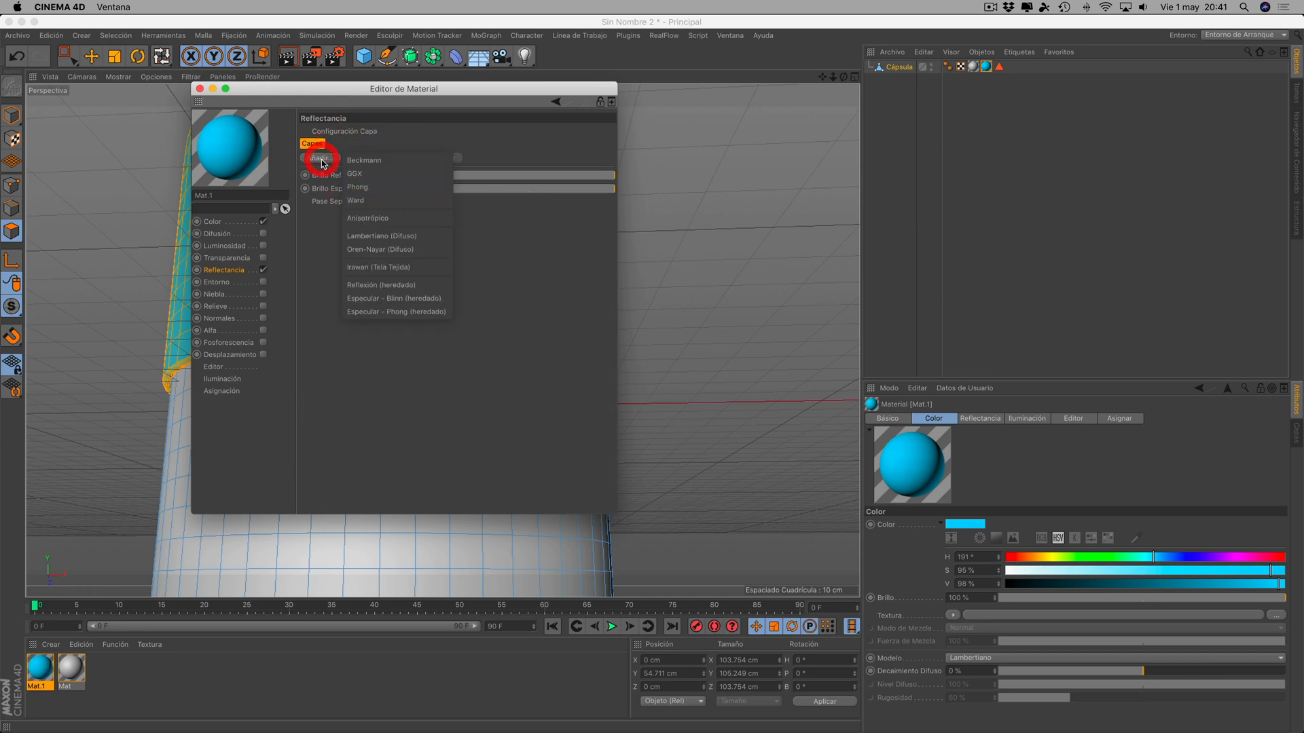
pyautogui.click(355, 175)
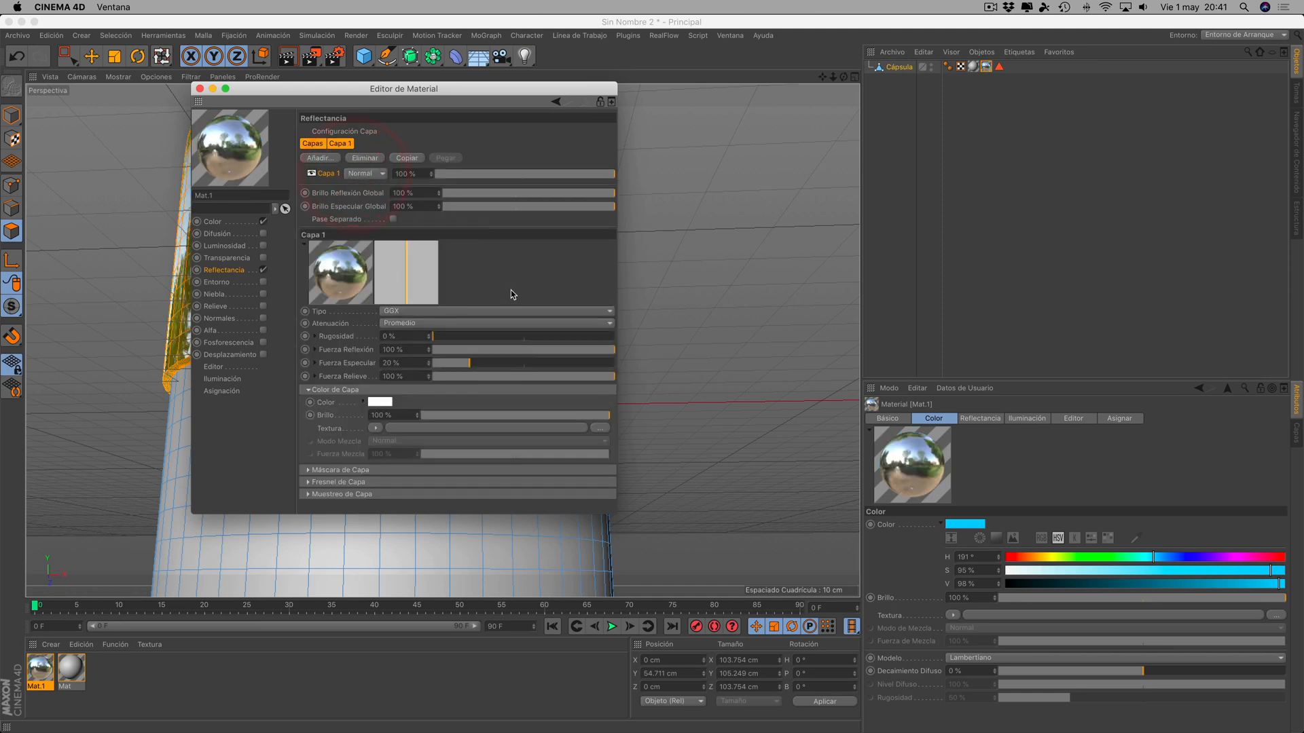
# - Set the Fresnel of Mat.1's GGX layer to Dieléctrico with an IOR of 1.98, and check the reflections on the capsule
pyautogui.click(308, 483)
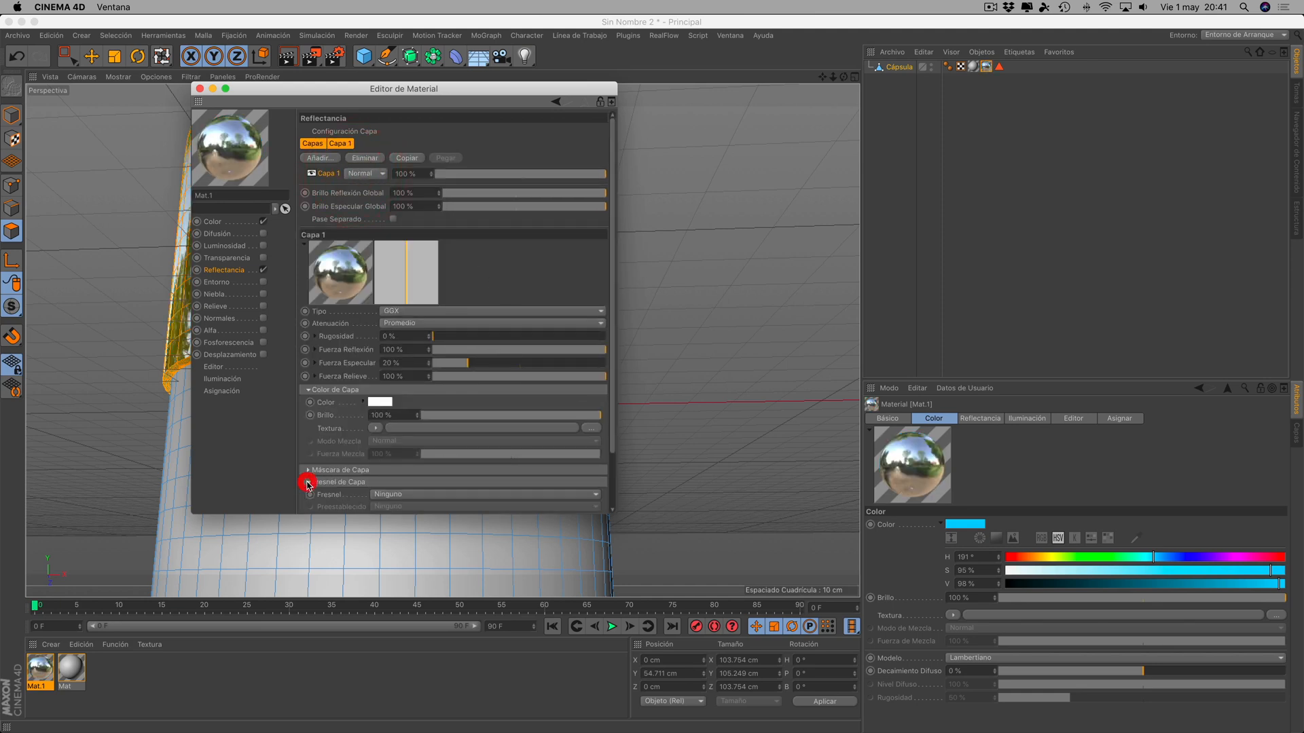
pyautogui.click(406, 495)
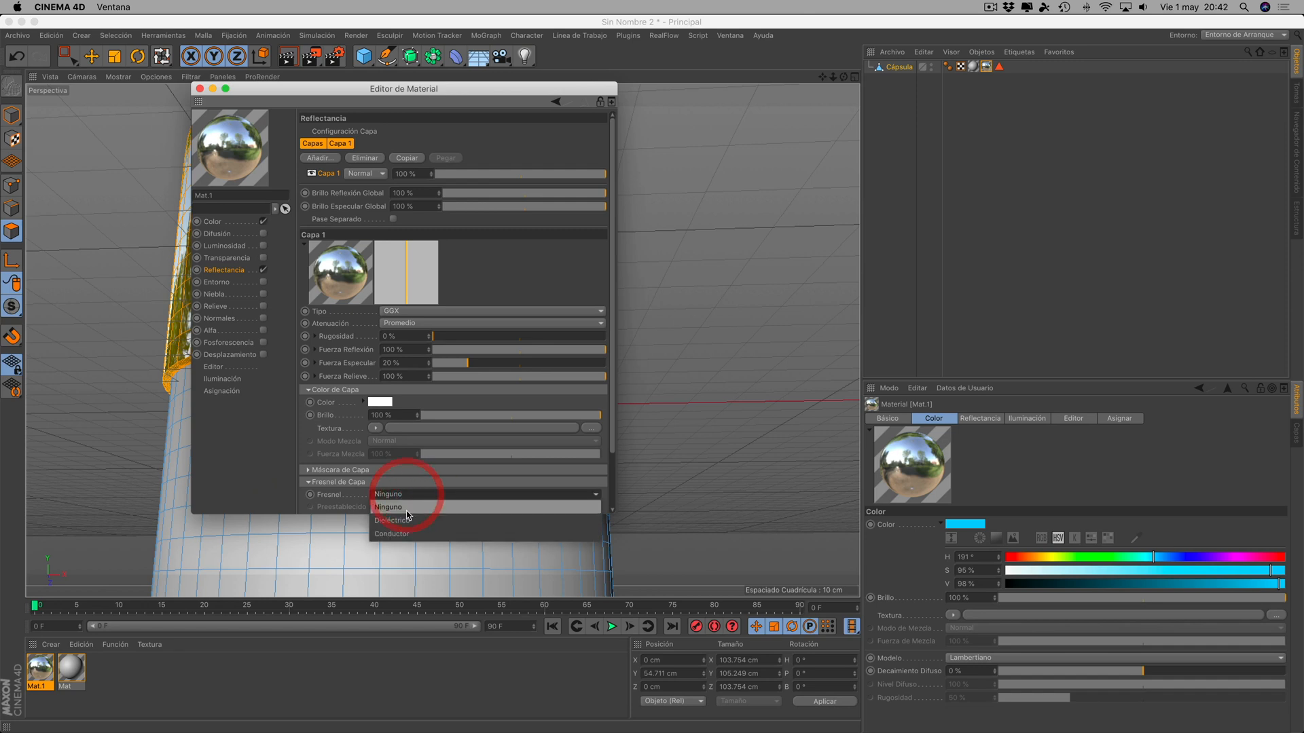
pyautogui.click(392, 520)
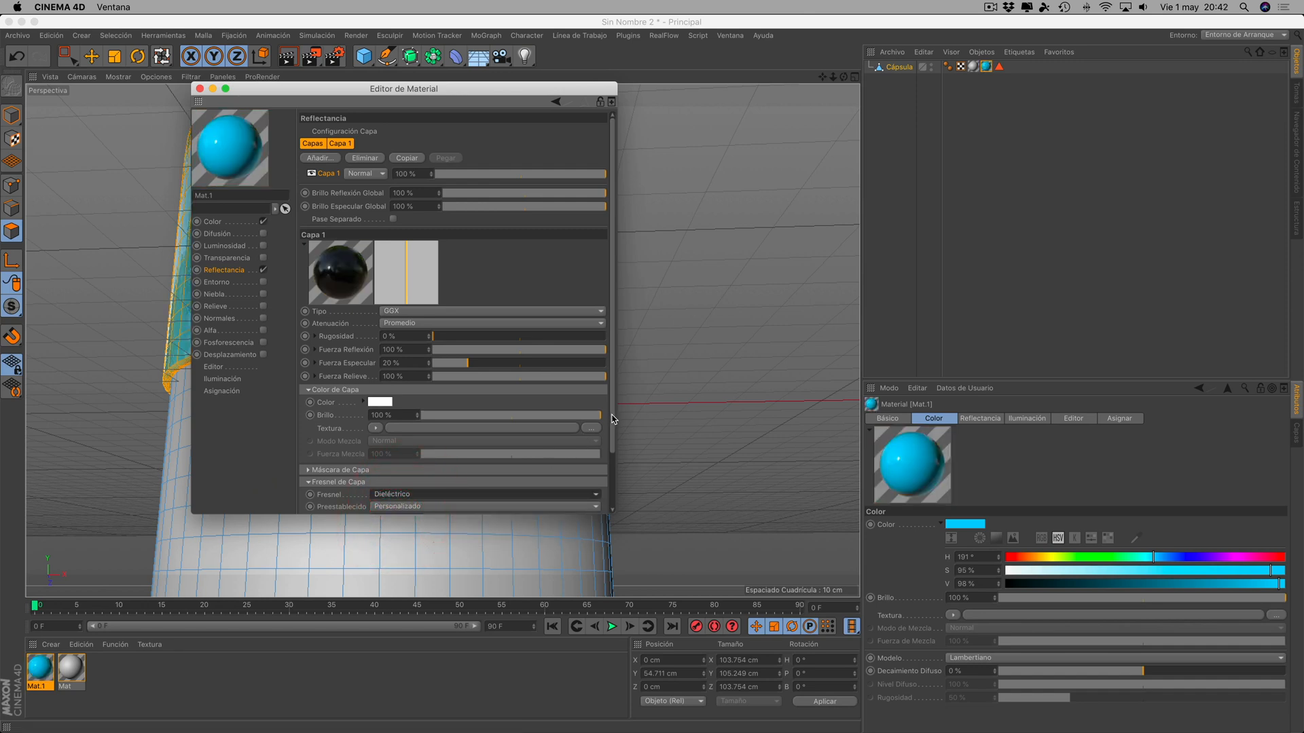
pyautogui.moveTo(612, 418); pyautogui.dragTo(606, 474)
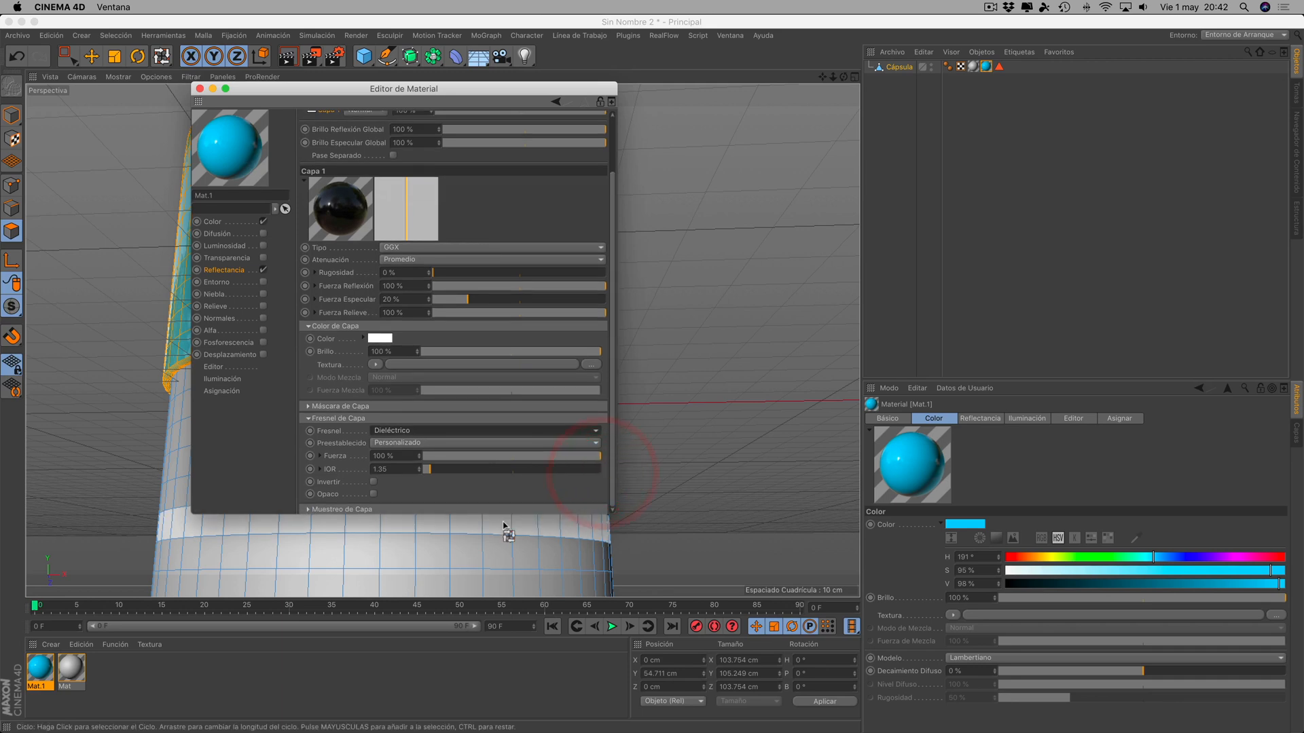
pyautogui.click(432, 472)
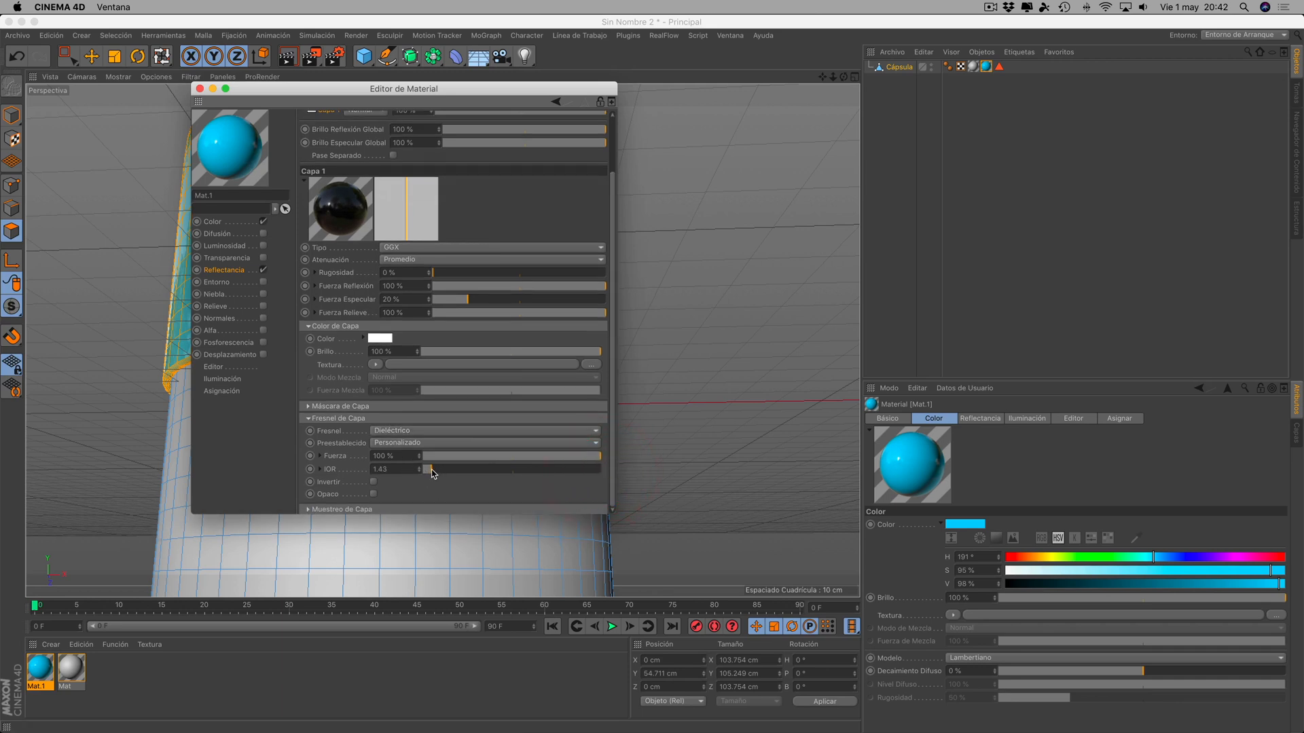
pyautogui.click(442, 470)
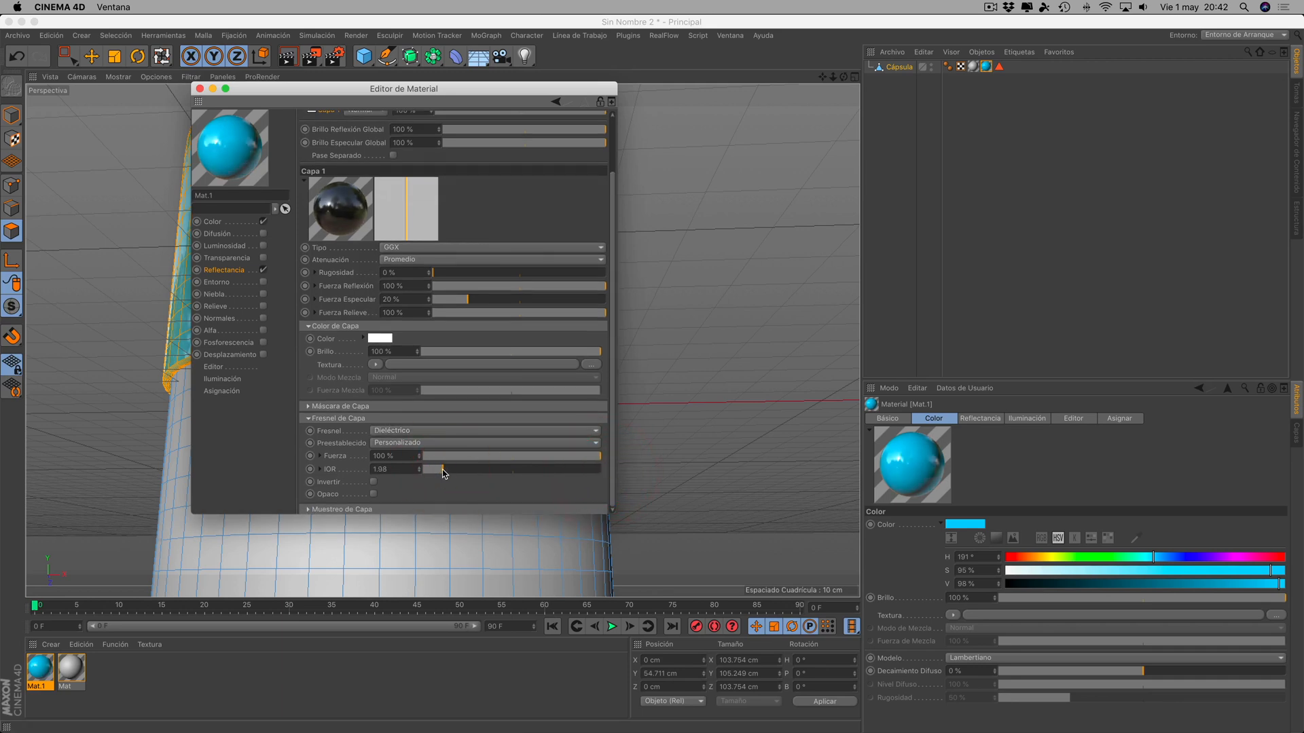
pyautogui.click(442, 470)
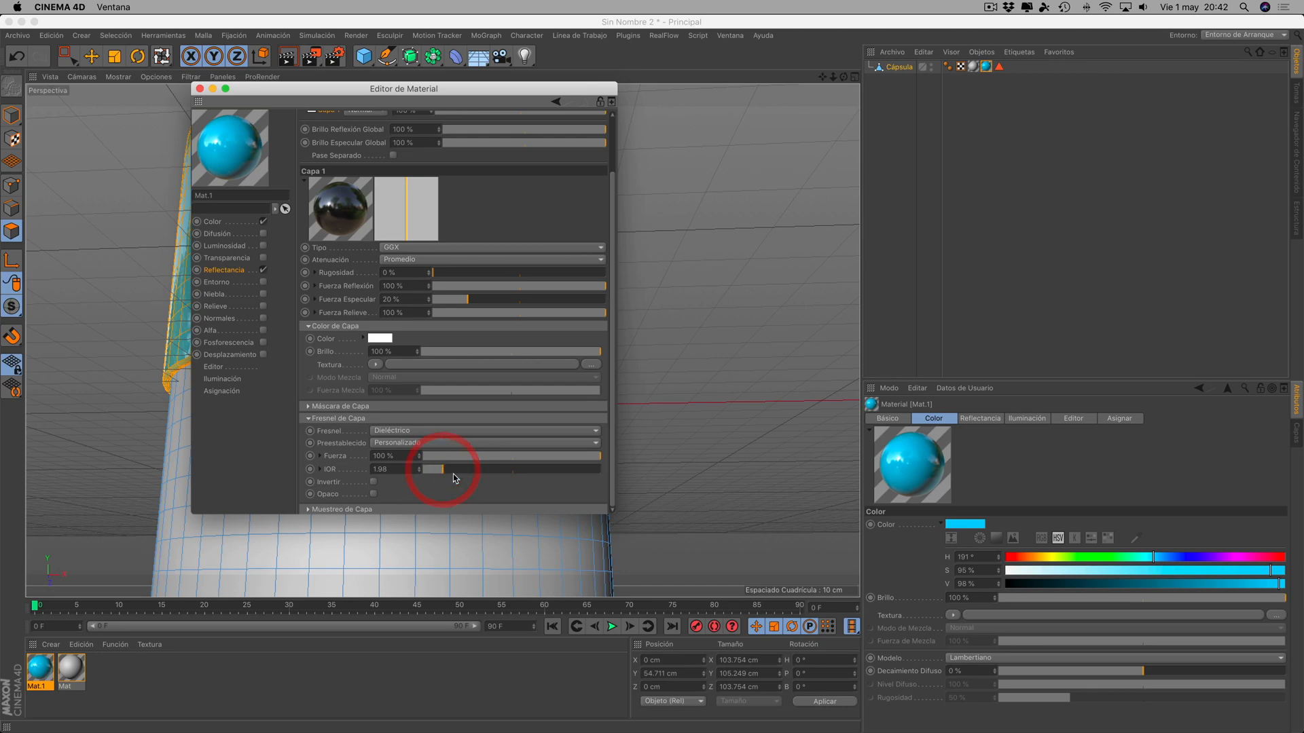
pyautogui.click(199, 89)
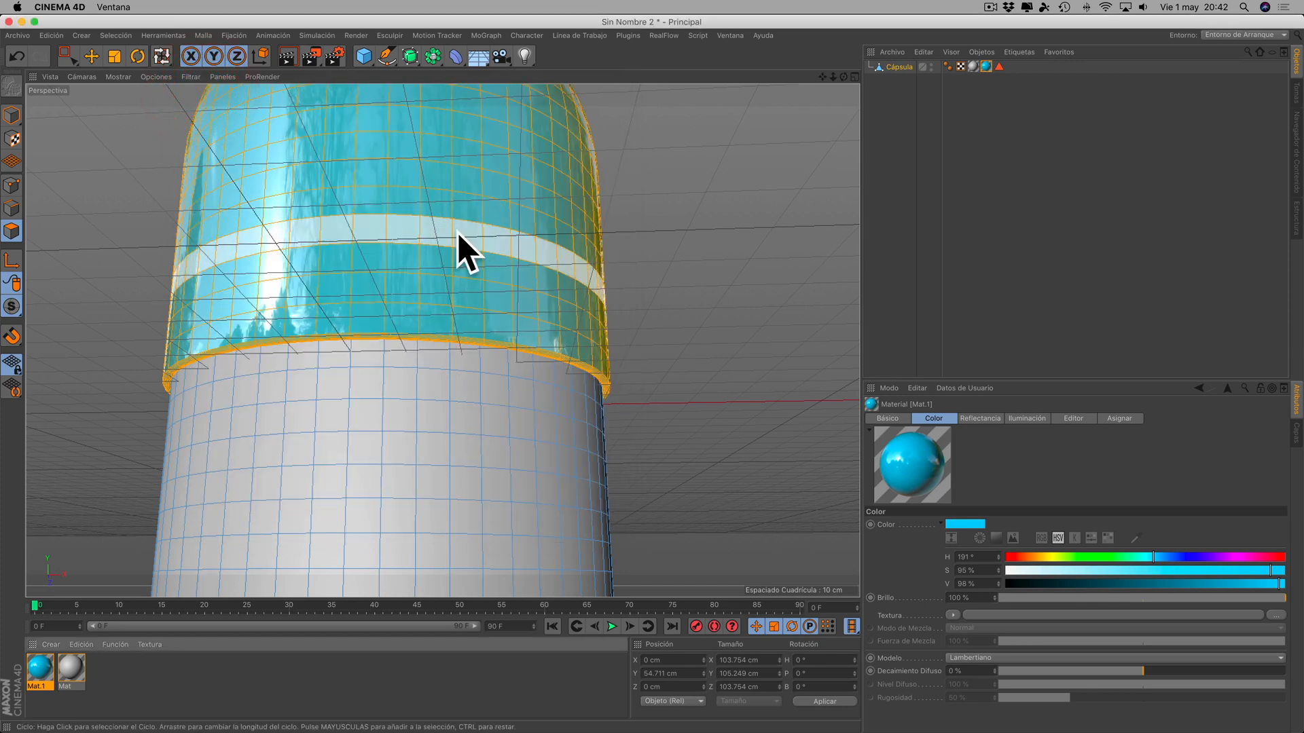
pyautogui.moveTo(844, 77)
pyautogui.mouseDown()
pyautogui.moveTo(843, 194)
pyautogui.moveTo(857, 85)
pyautogui.mouseUp()
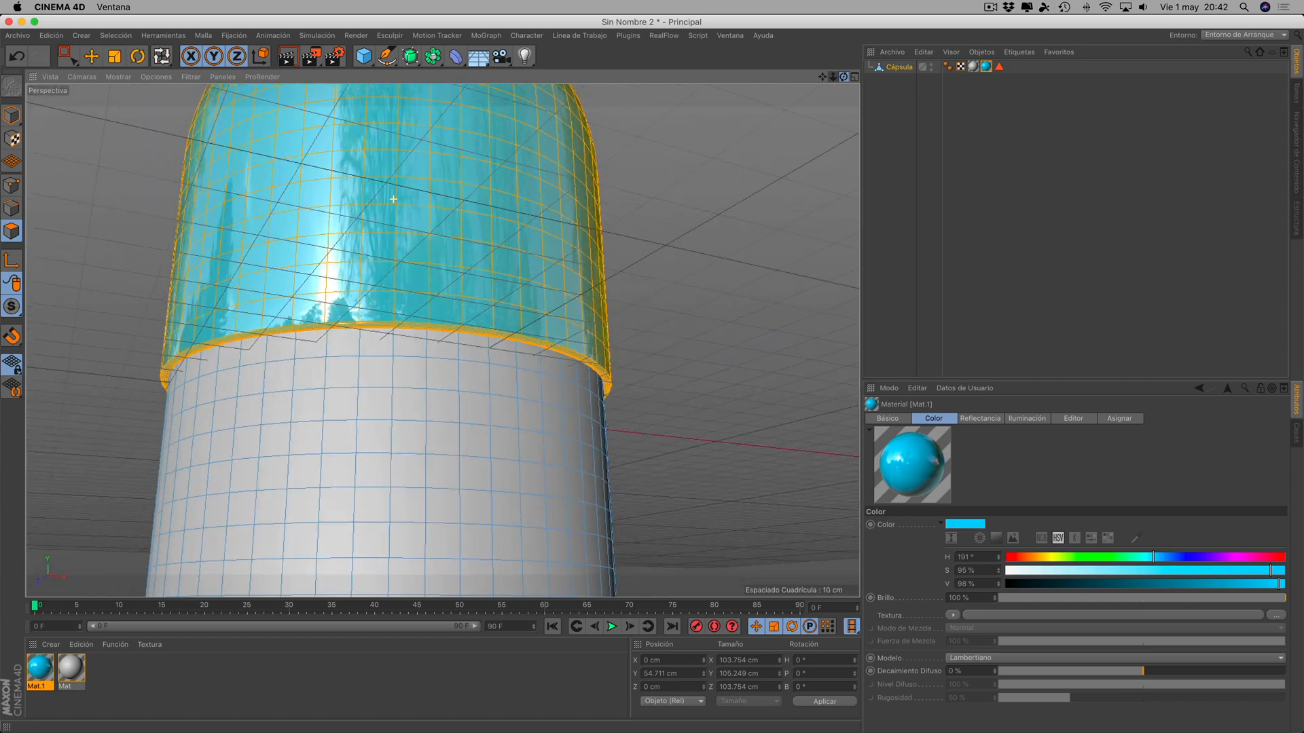
# - Replace the default specular layer in the reflectance of the light grey material Mat with a GGX layer
pyautogui.doubleClick(70, 669)
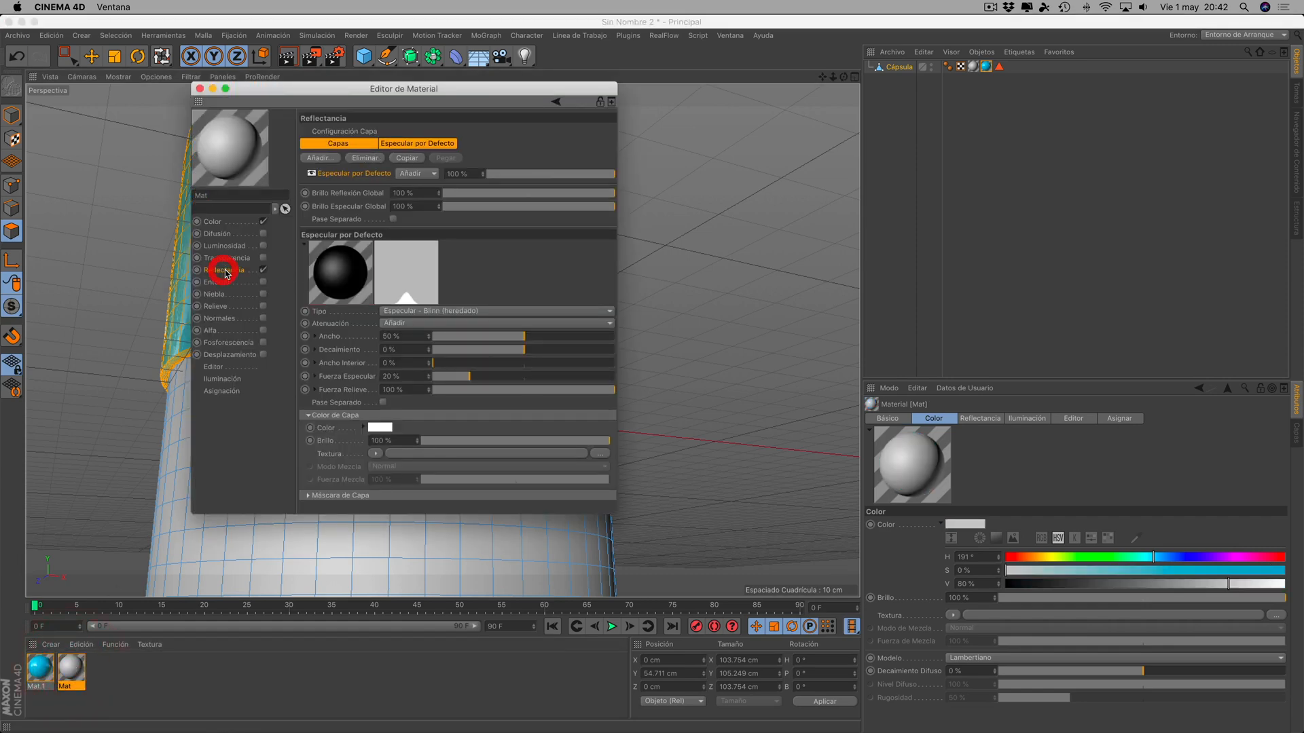
pyautogui.click(365, 159)
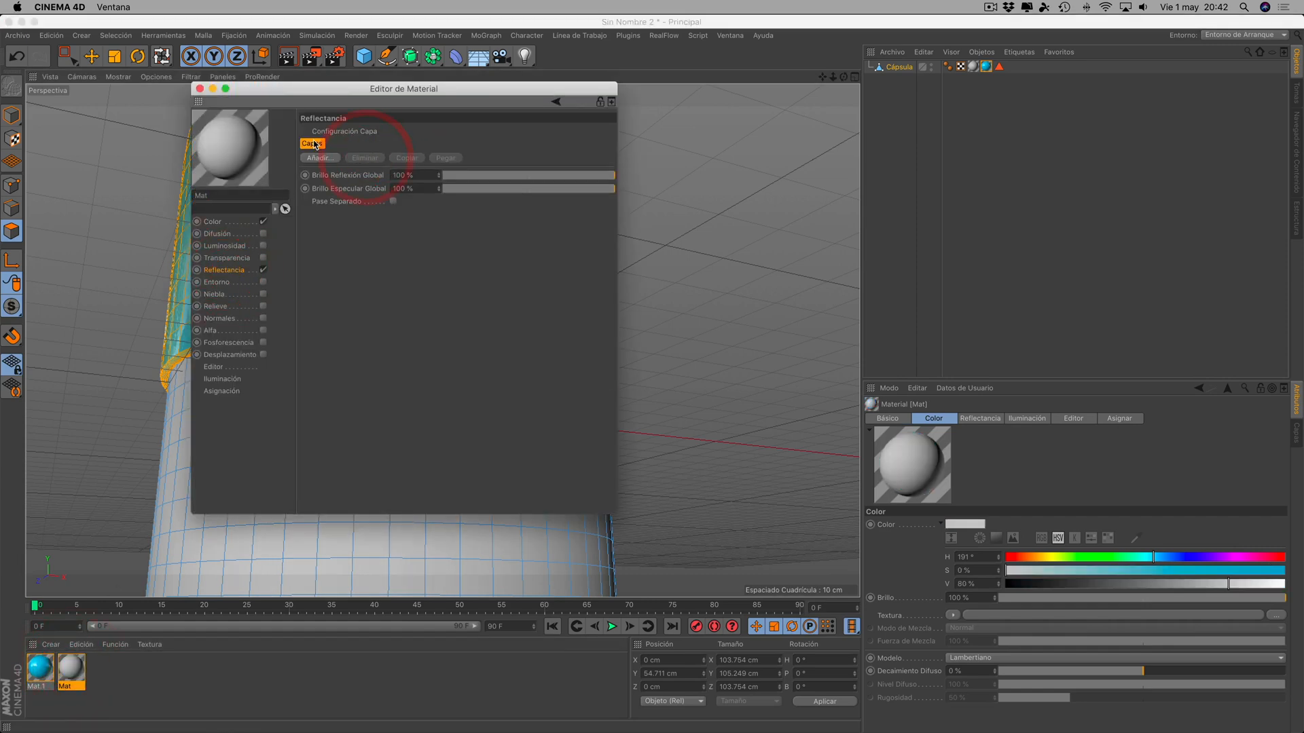
pyautogui.click(318, 158)
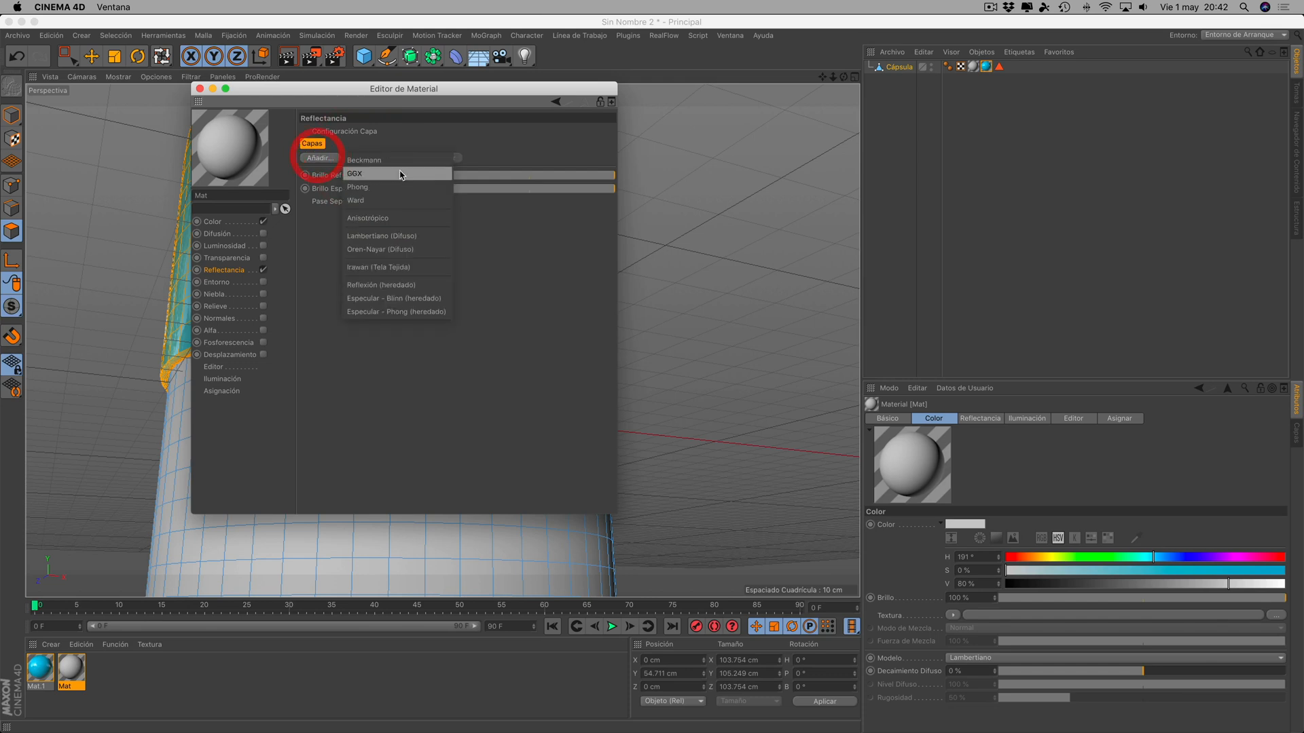
pyautogui.click(355, 175)
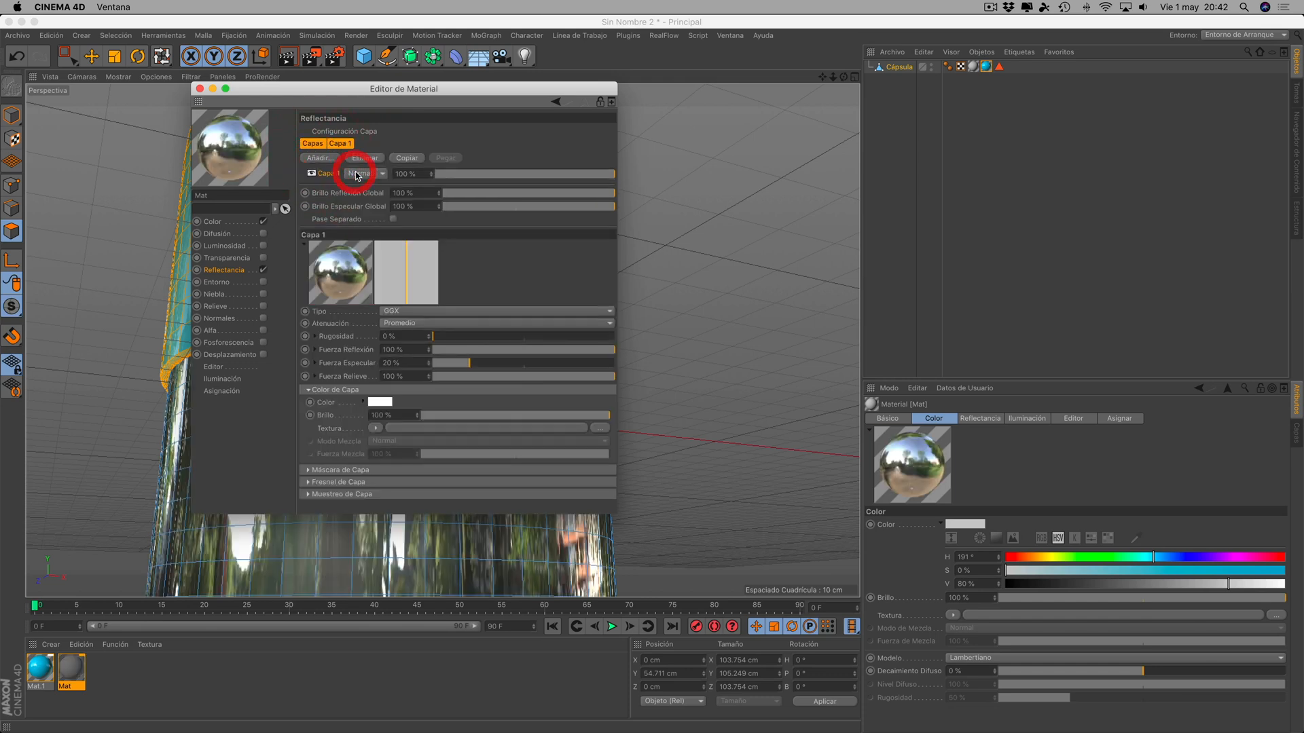
# - Set the Fresnel of Mat's GGX layer to Dieléctrico, raise its IOR slightly for moderate reflections, and view the whole capsule
pyautogui.click(309, 483)
pyautogui.click(399, 495)
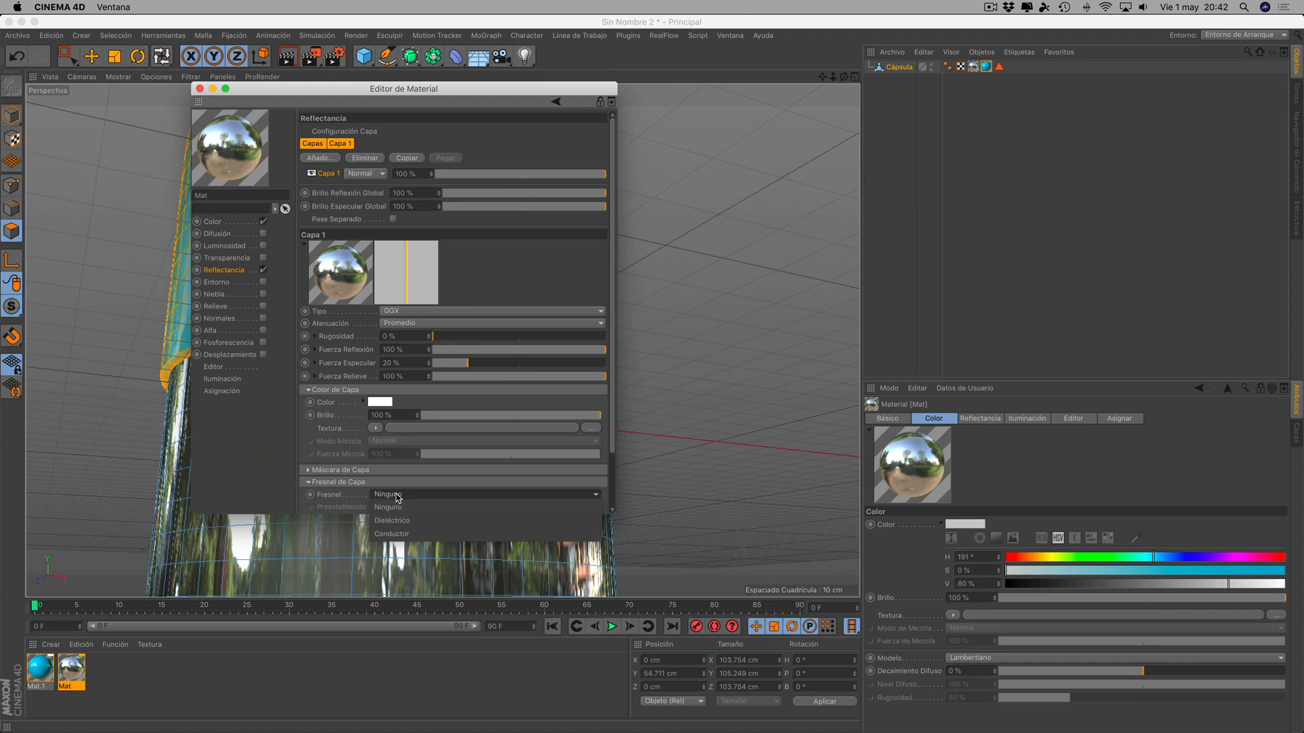
pyautogui.click(399, 518)
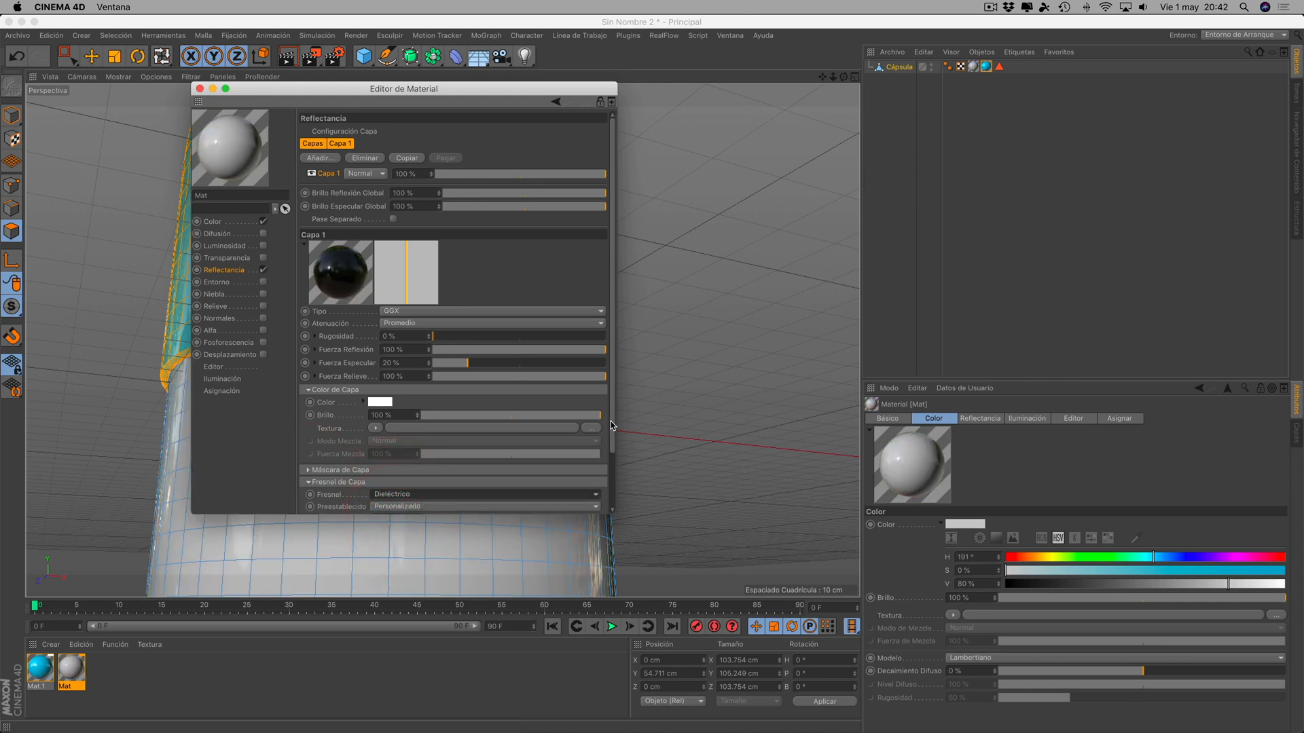
pyautogui.moveTo(612, 428); pyautogui.dragTo(590, 508)
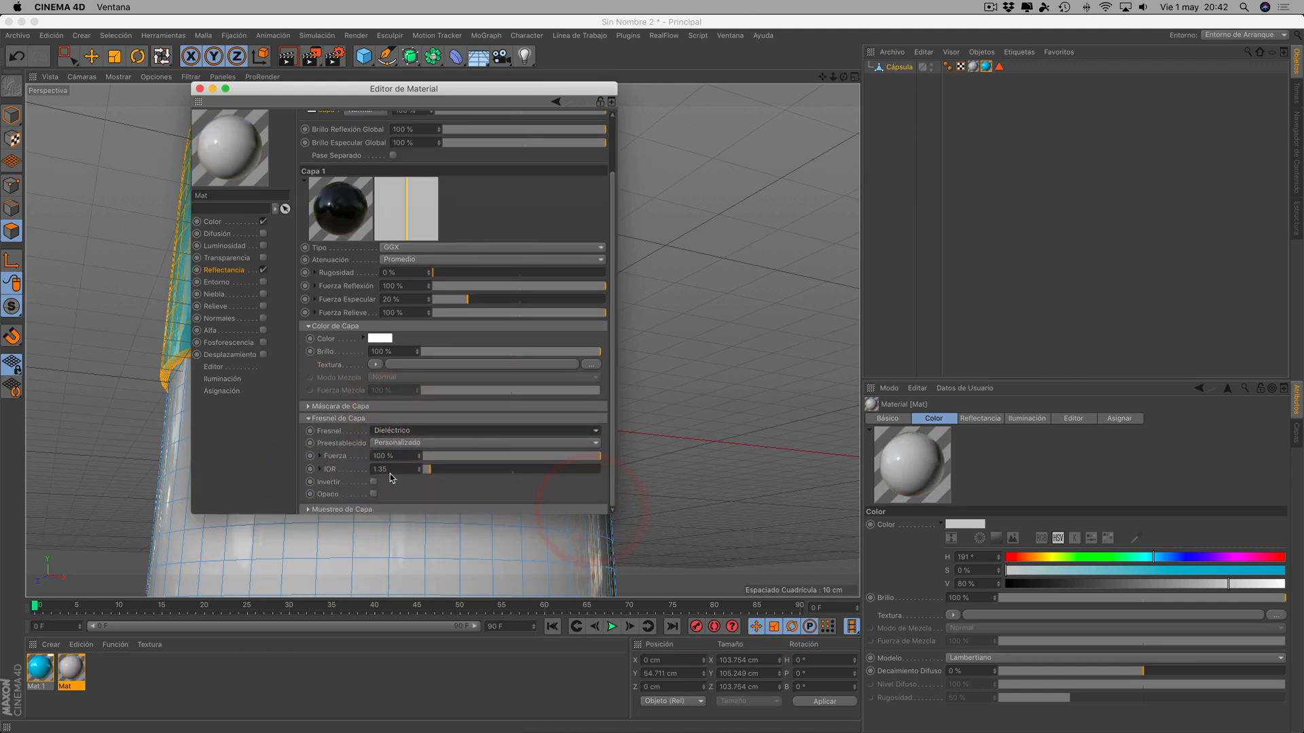
pyautogui.moveTo(432, 470); pyautogui.dragTo(678, 467)
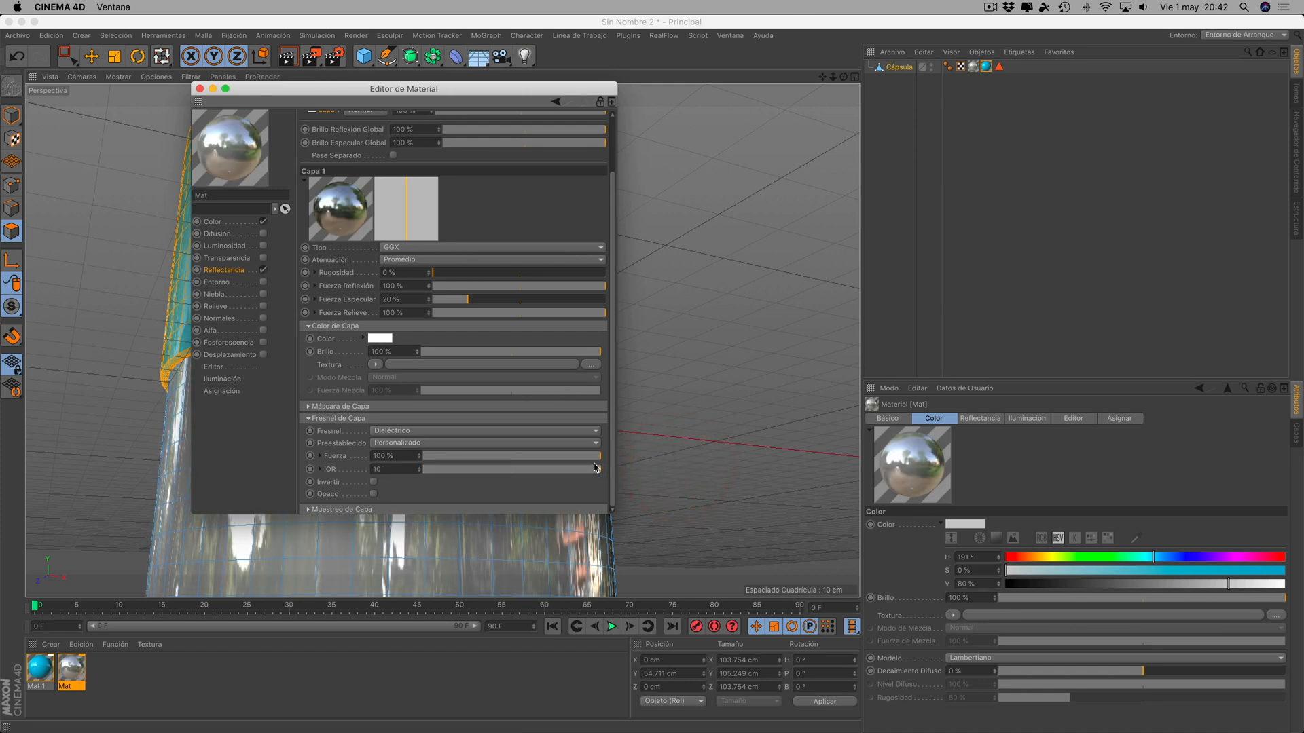
pyautogui.moveTo(596, 472); pyautogui.dragTo(438, 469)
pyautogui.click(200, 89)
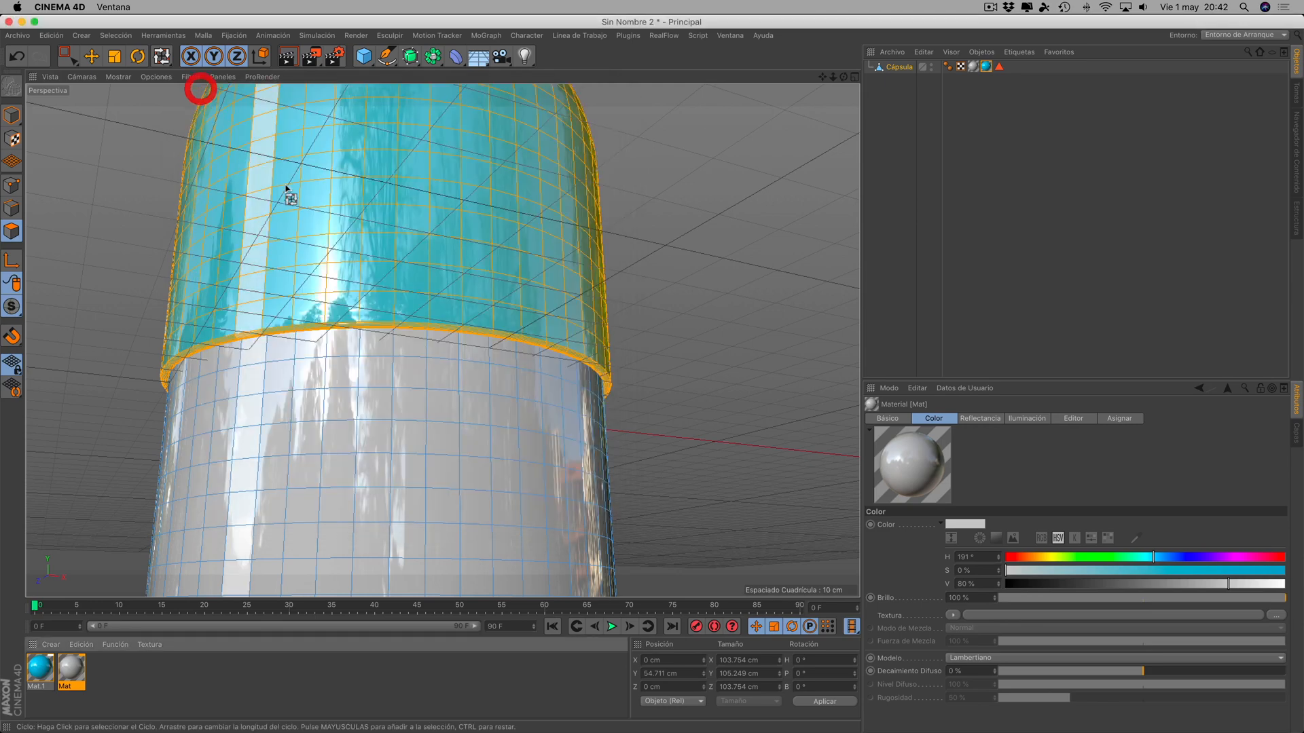
pyautogui.moveTo(832, 77); pyautogui.dragTo(818, 105)
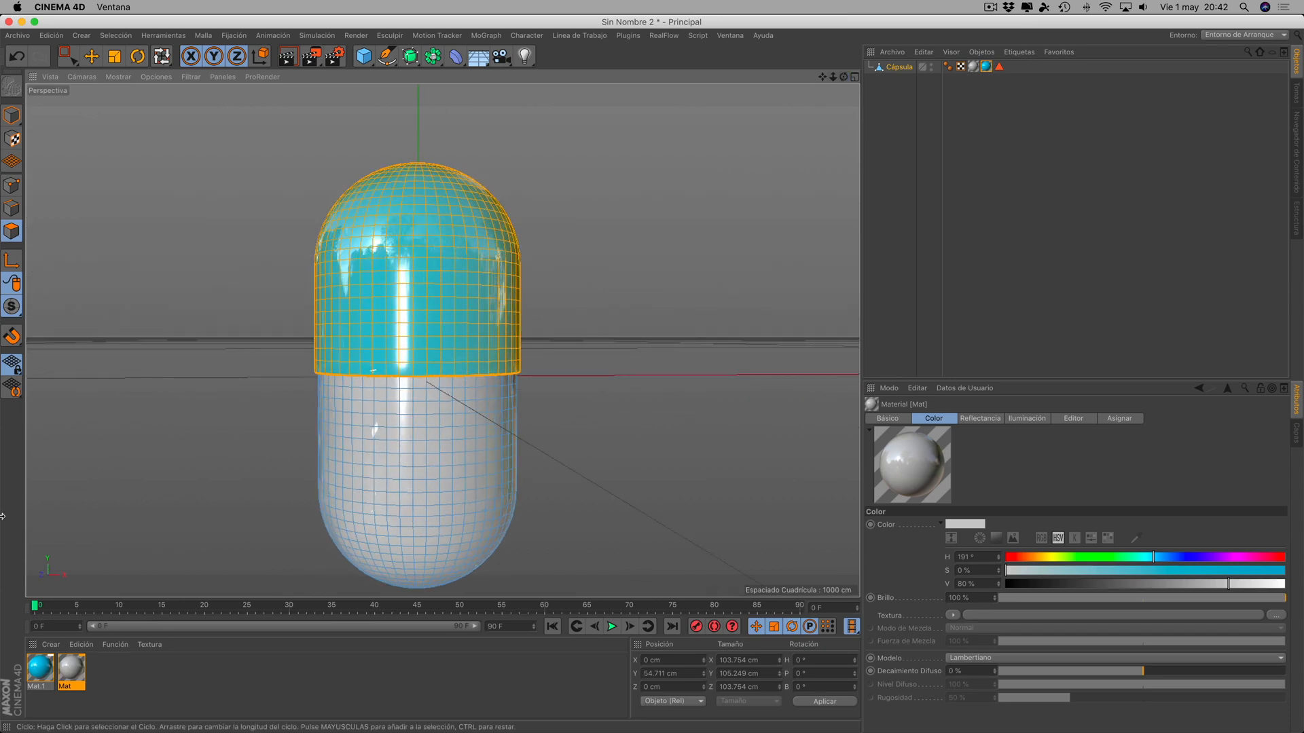
# - Shift the colour of Mat.1 towards blue by setting its hue to 201°
pyautogui.doubleClick(40, 669)
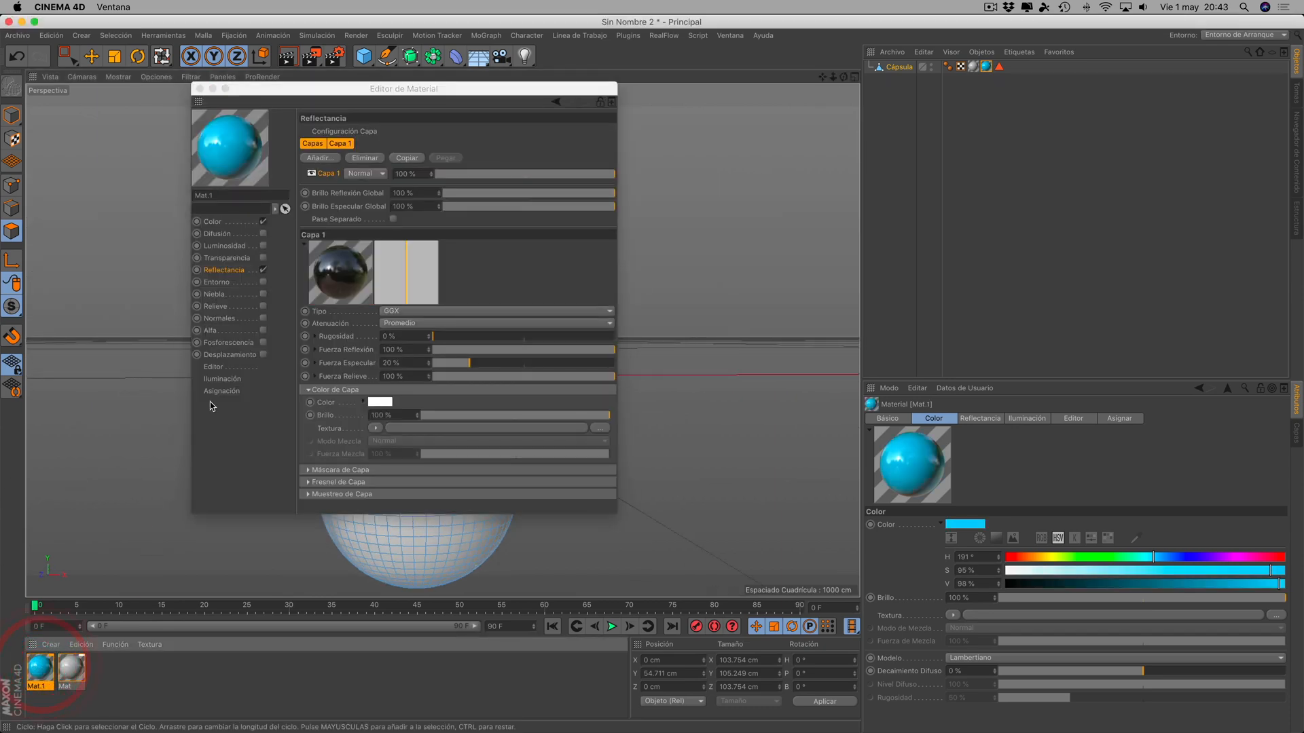
pyautogui.click(218, 222)
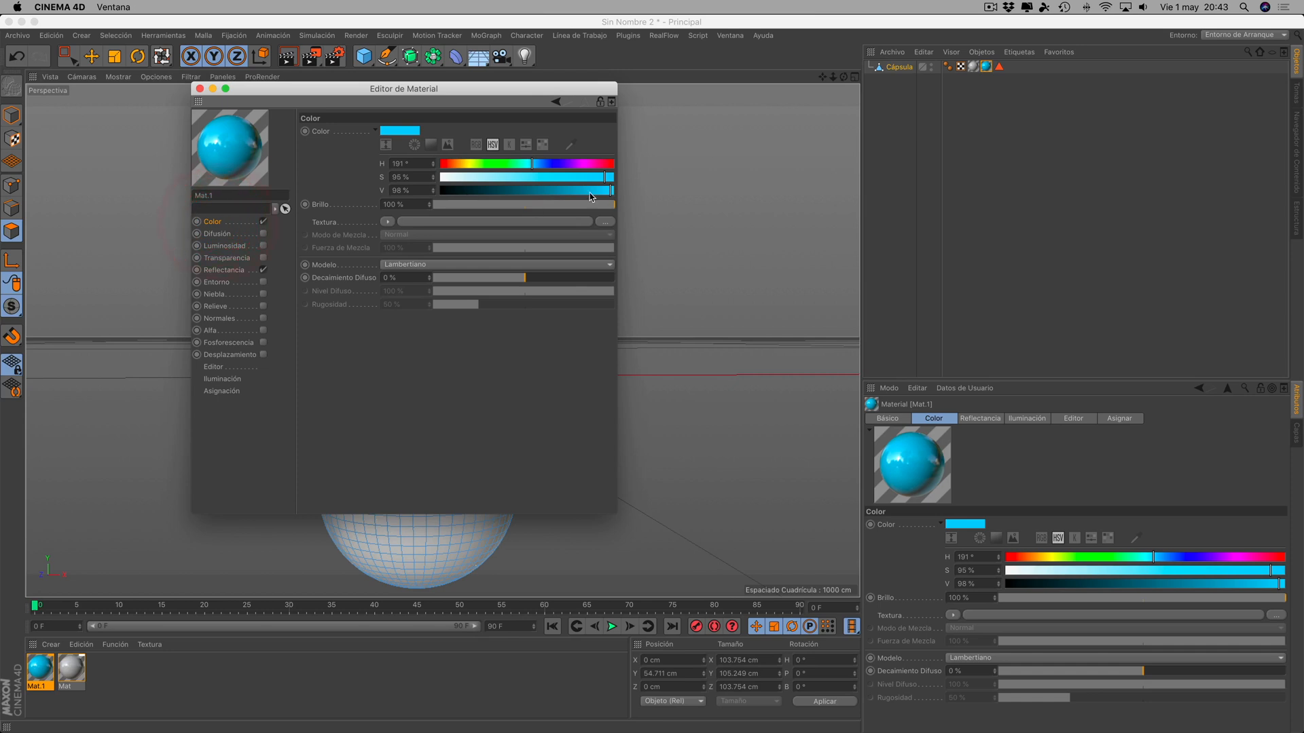
pyautogui.moveTo(532, 163); pyautogui.dragTo(538, 164)
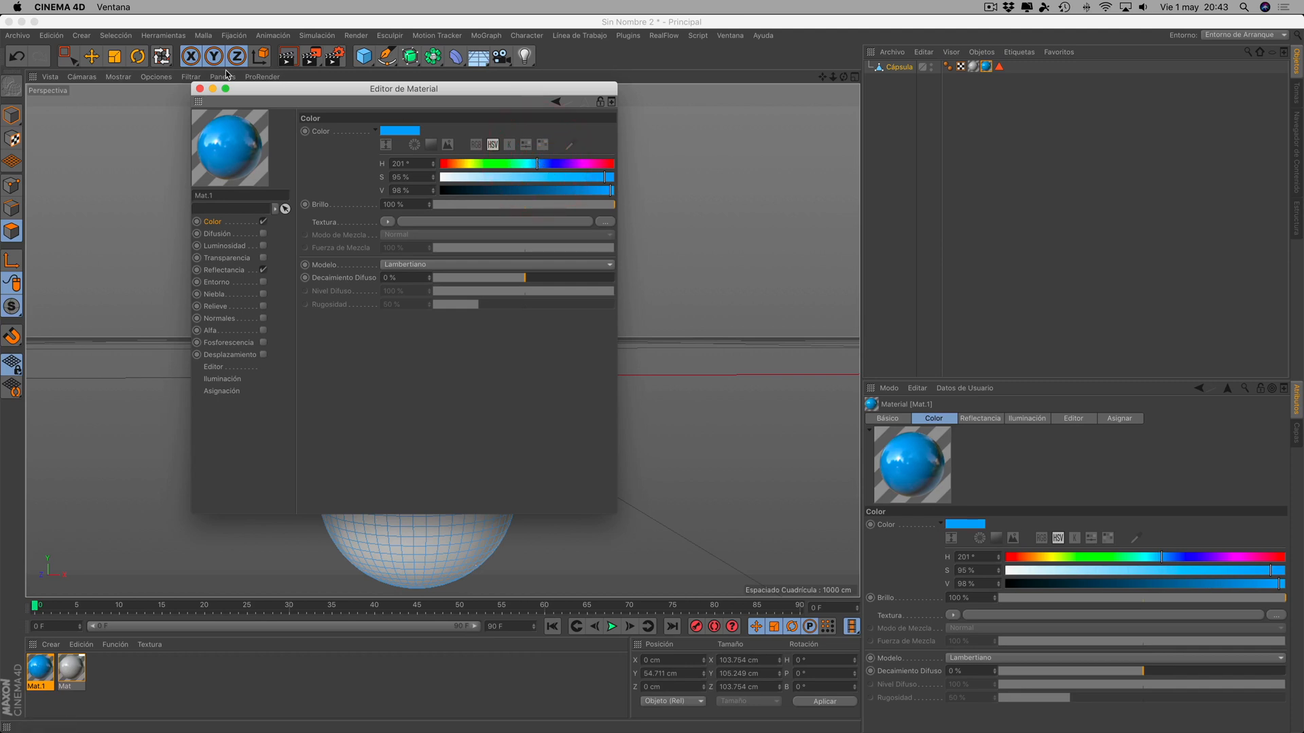
pyautogui.click(201, 89)
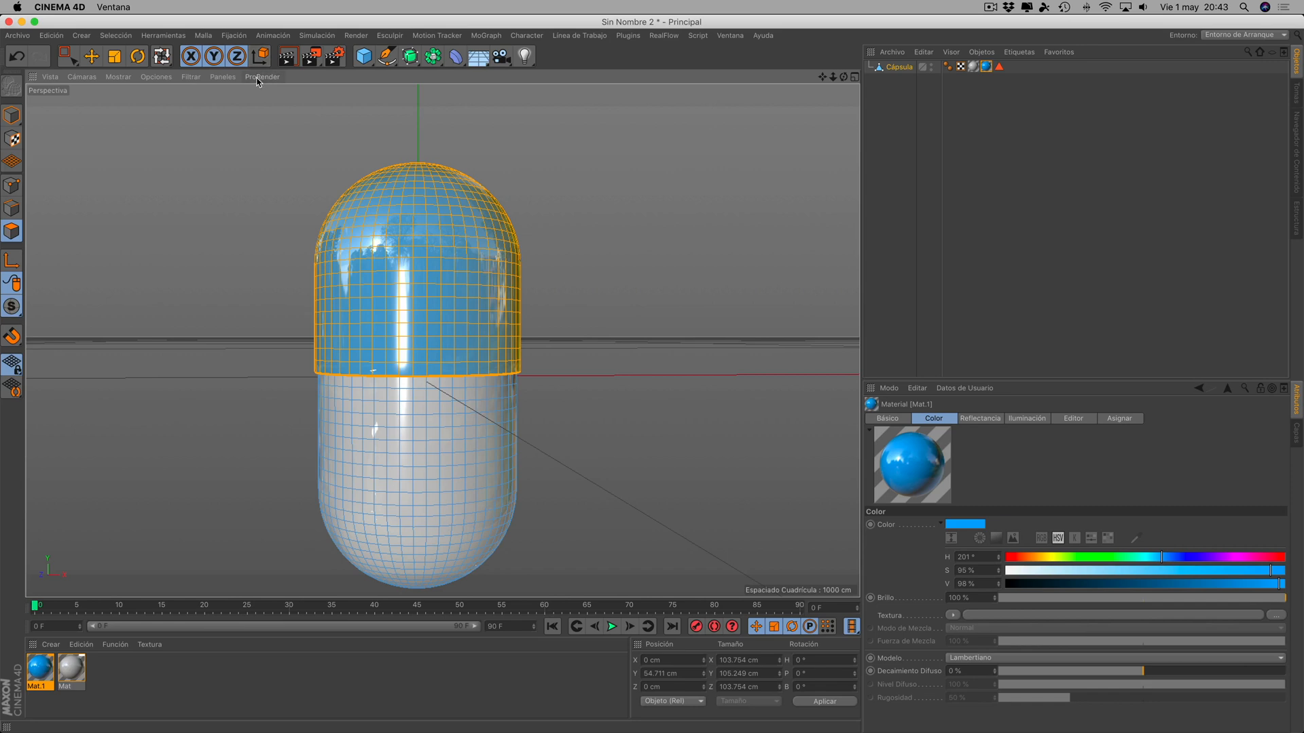
# - Set the render engine to ProRender in the render settings
pyautogui.click(336, 54)
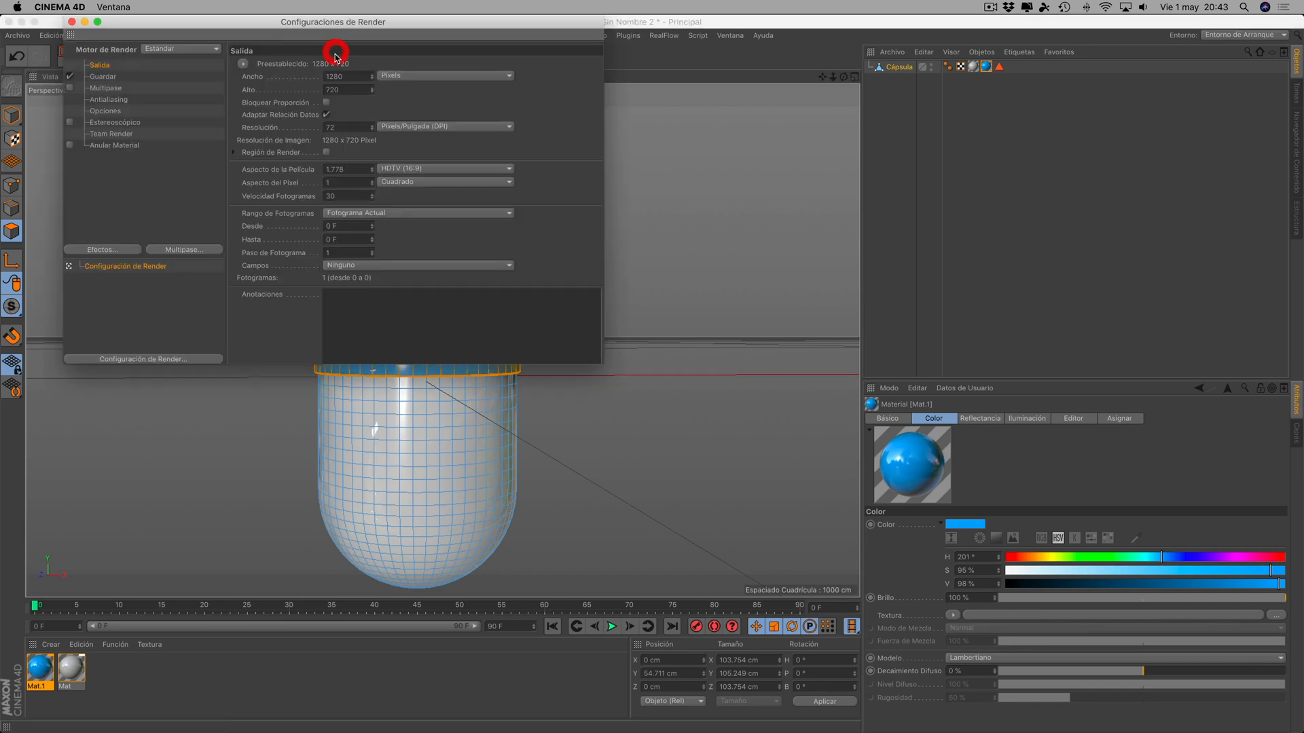
pyautogui.click(172, 49)
pyautogui.click(164, 115)
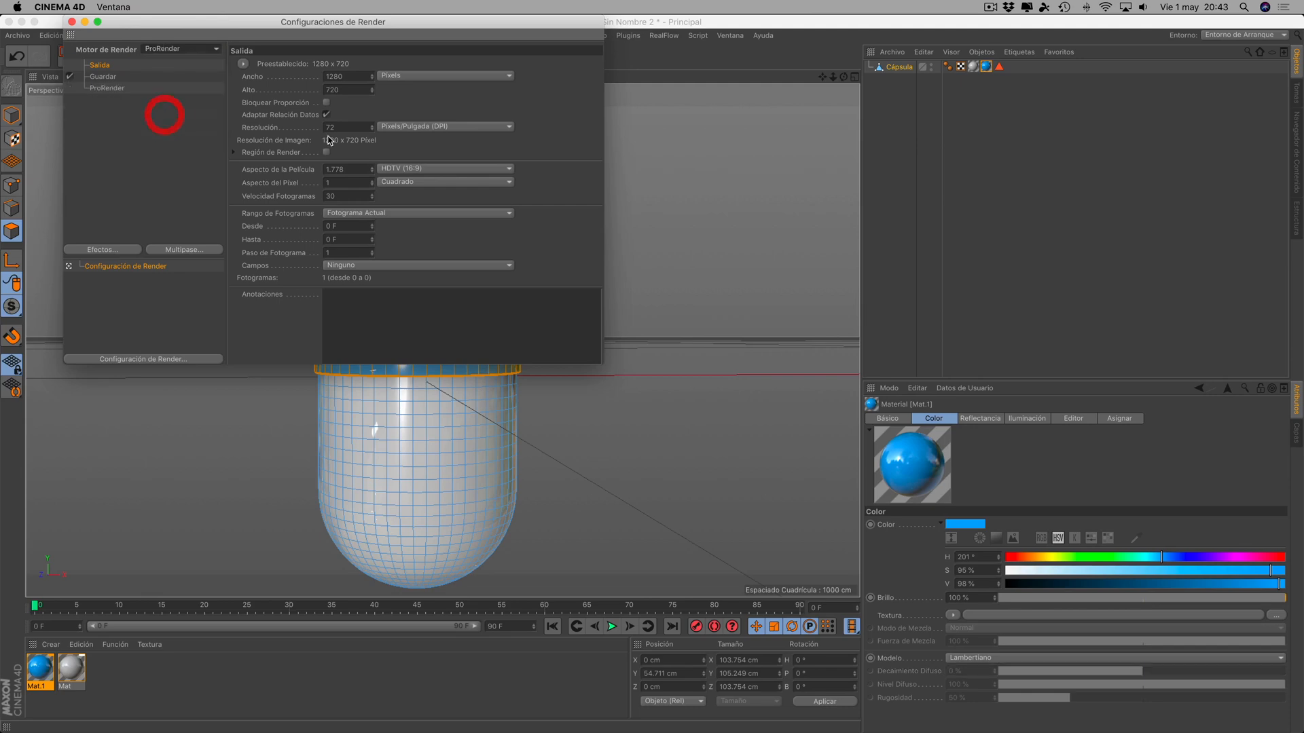
pyautogui.click(71, 22)
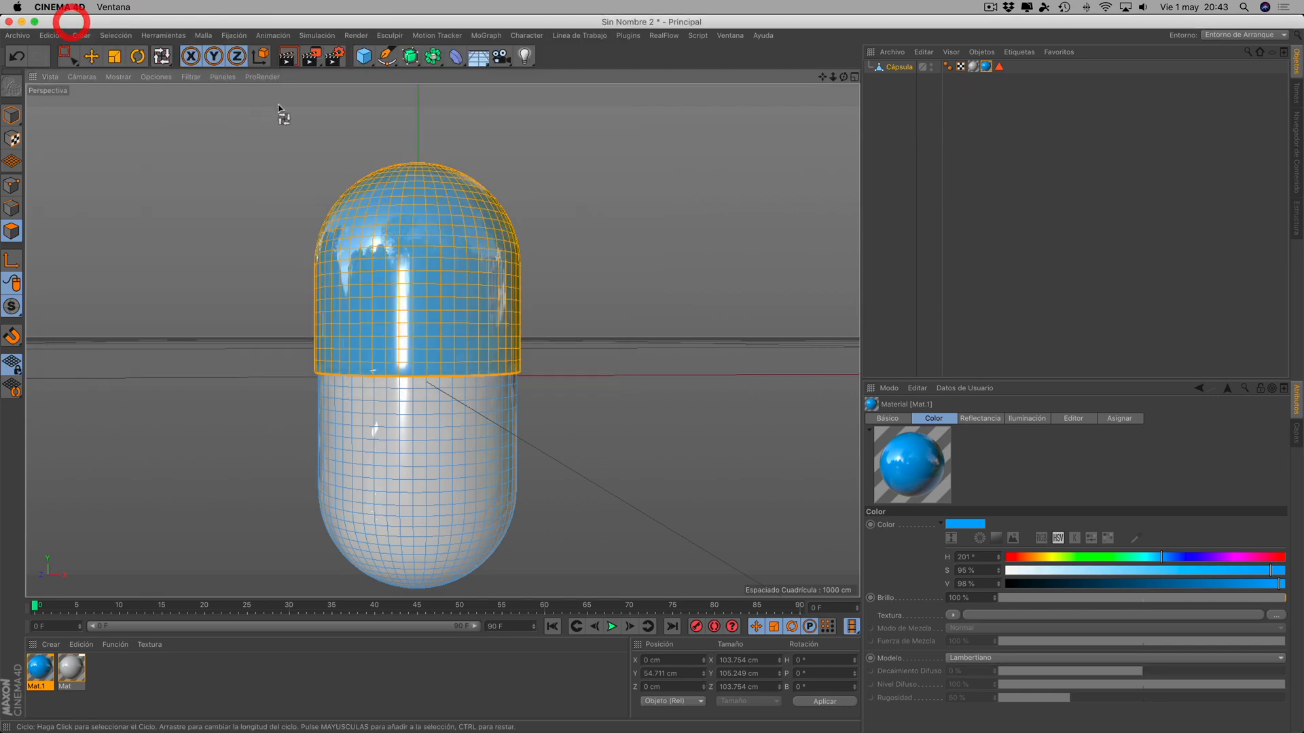
# - Preview the capsule's materials from several angles with ProRender in the perspective view, and return to the normal shaded display
pyautogui.click(262, 76)
pyautogui.click(276, 109)
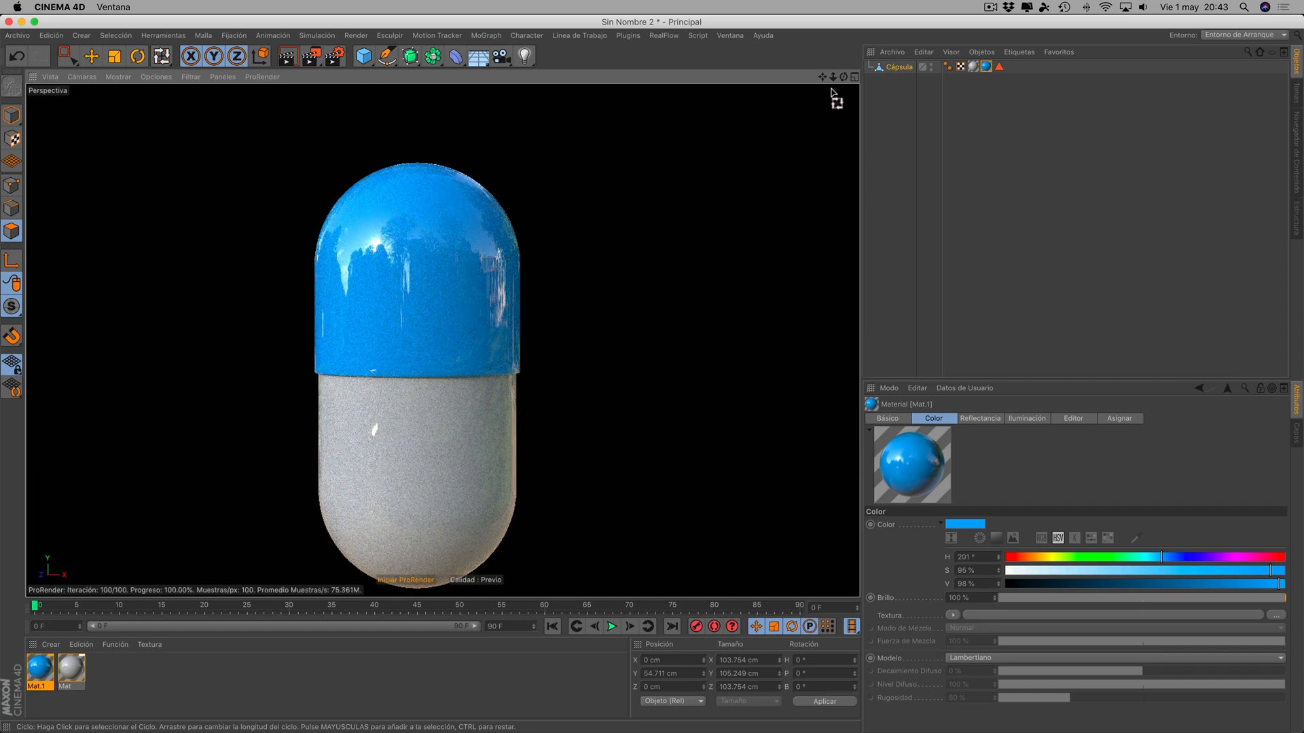
pyautogui.moveTo(844, 77); pyautogui.dragTo(870, 34)
pyautogui.moveTo(833, 78); pyautogui.dragTo(866, 78)
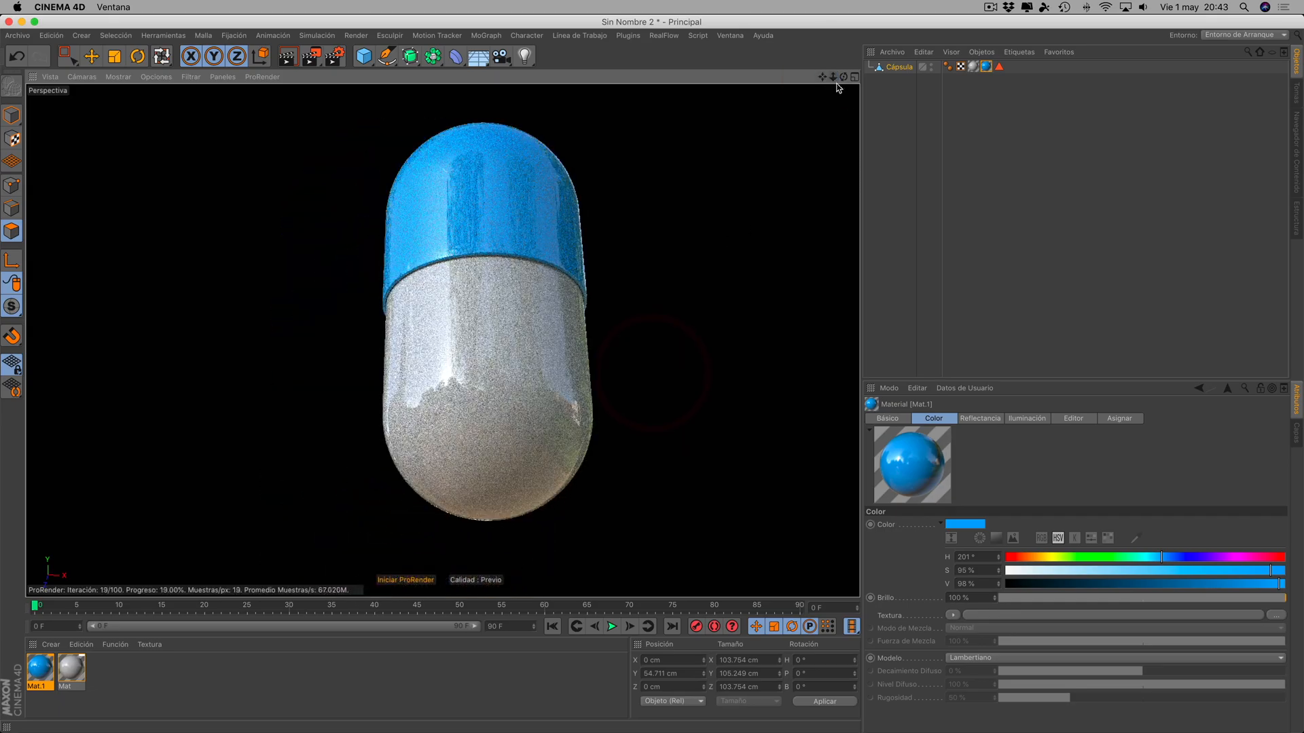
pyautogui.keyDown('alt'); pyautogui.moveTo(739, 245); pyautogui.dragTo(739, 289); pyautogui.keyUp('alt')
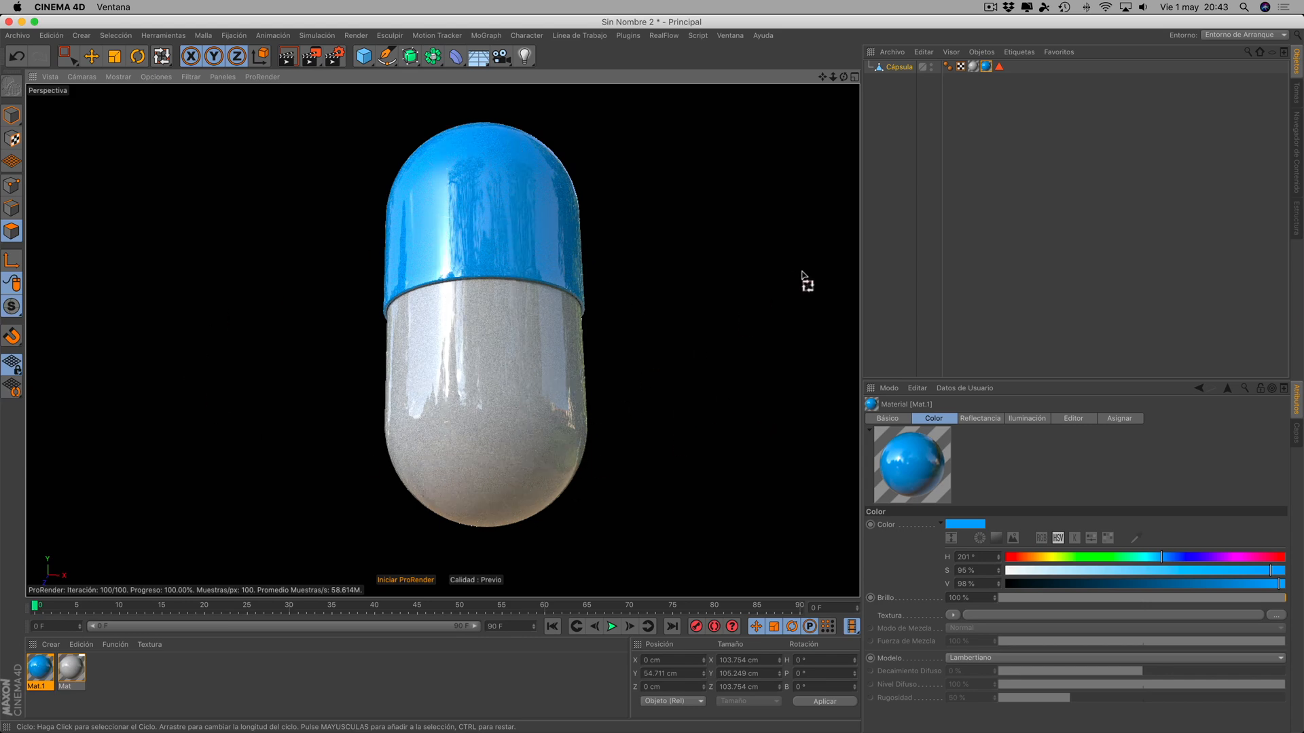
pyautogui.moveTo(835, 78); pyautogui.dragTo(652, 367)
pyautogui.click(403, 579)
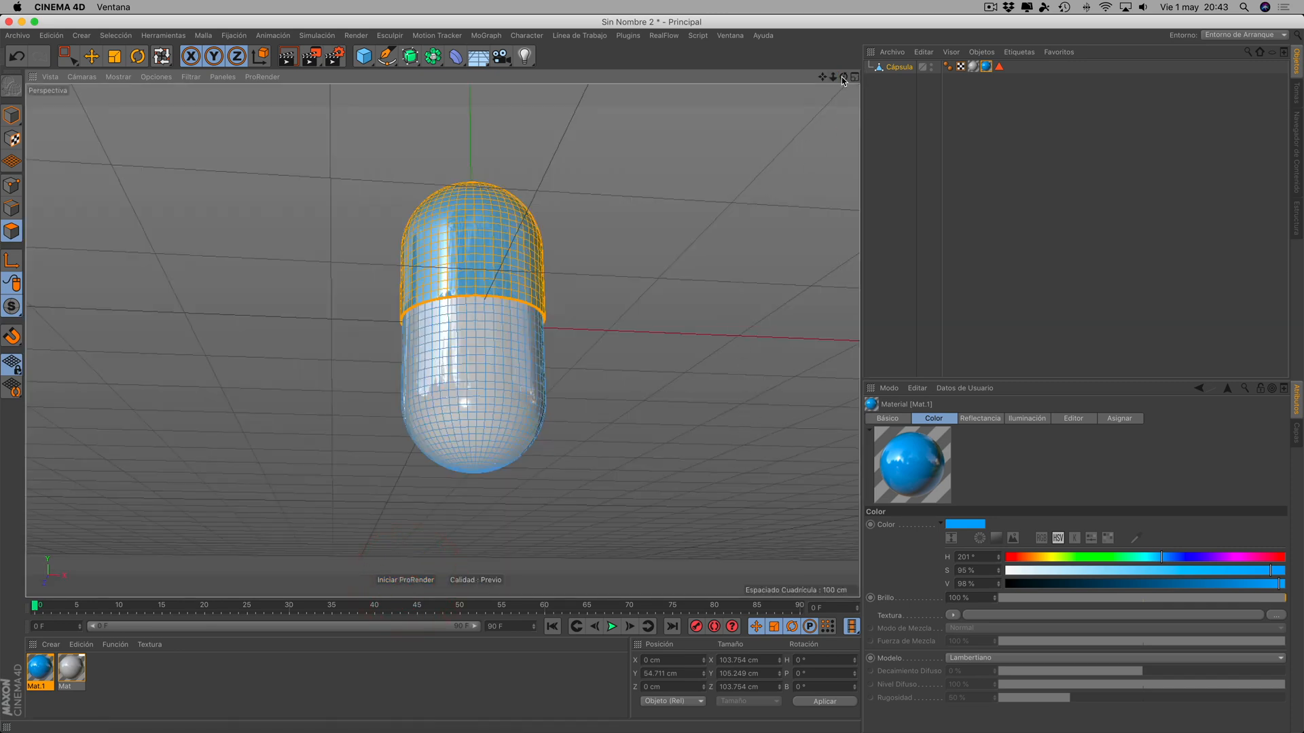
pyautogui.moveTo(843, 77); pyautogui.dragTo(843, 42)
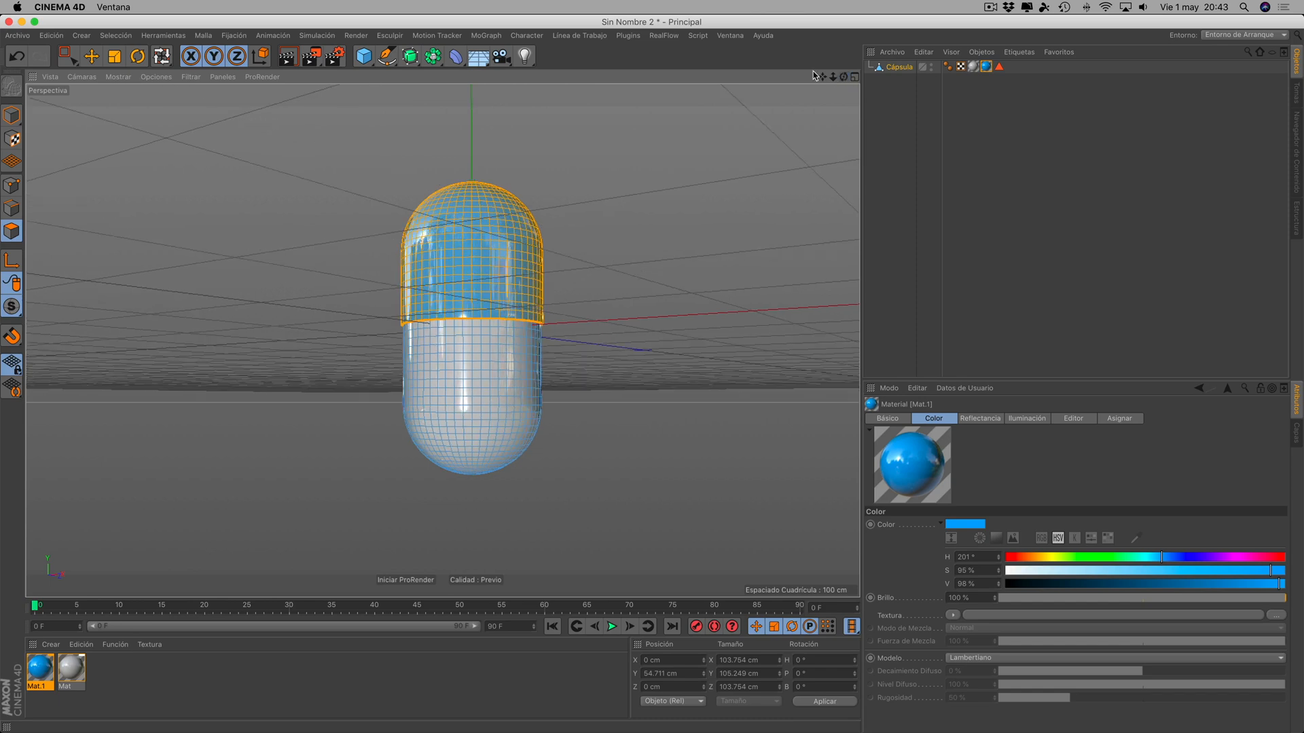
pyautogui.press('u')
pyautogui.press('l')
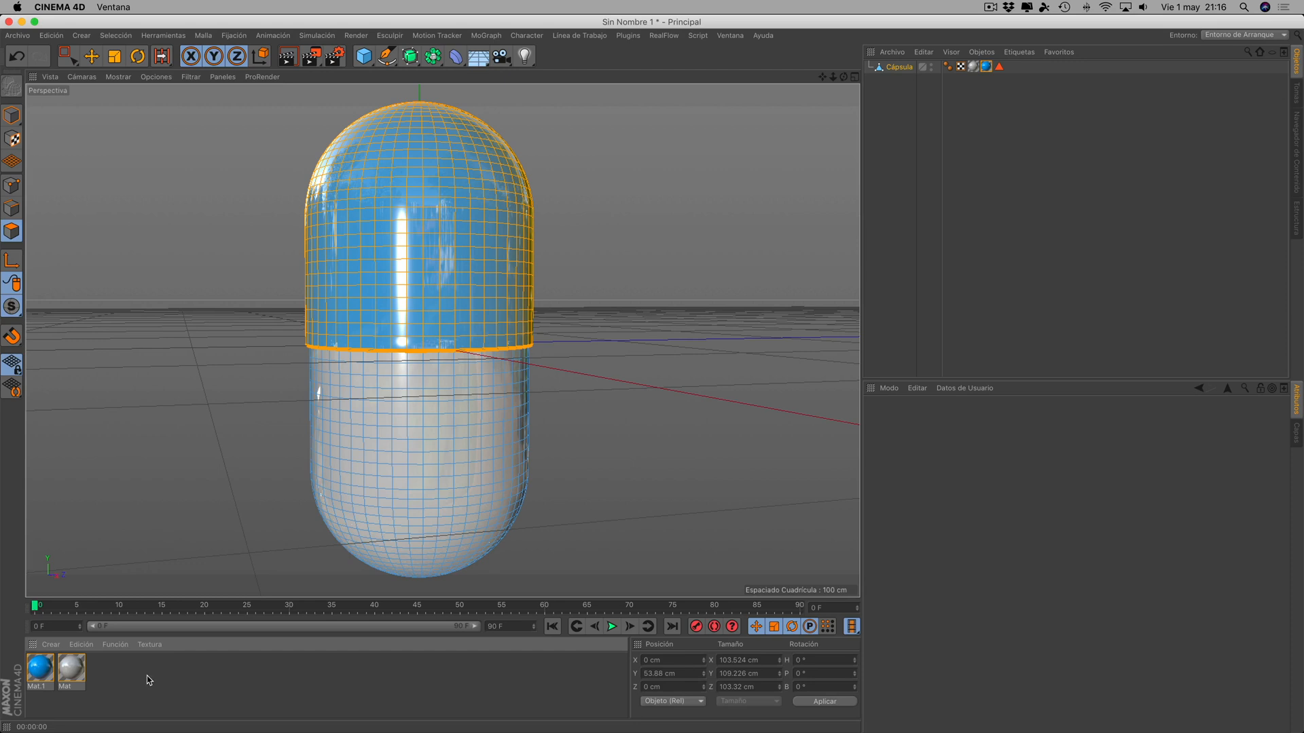
# - Create a new material and enable its Alfa channel
pyautogui.doubleClick(147, 675)
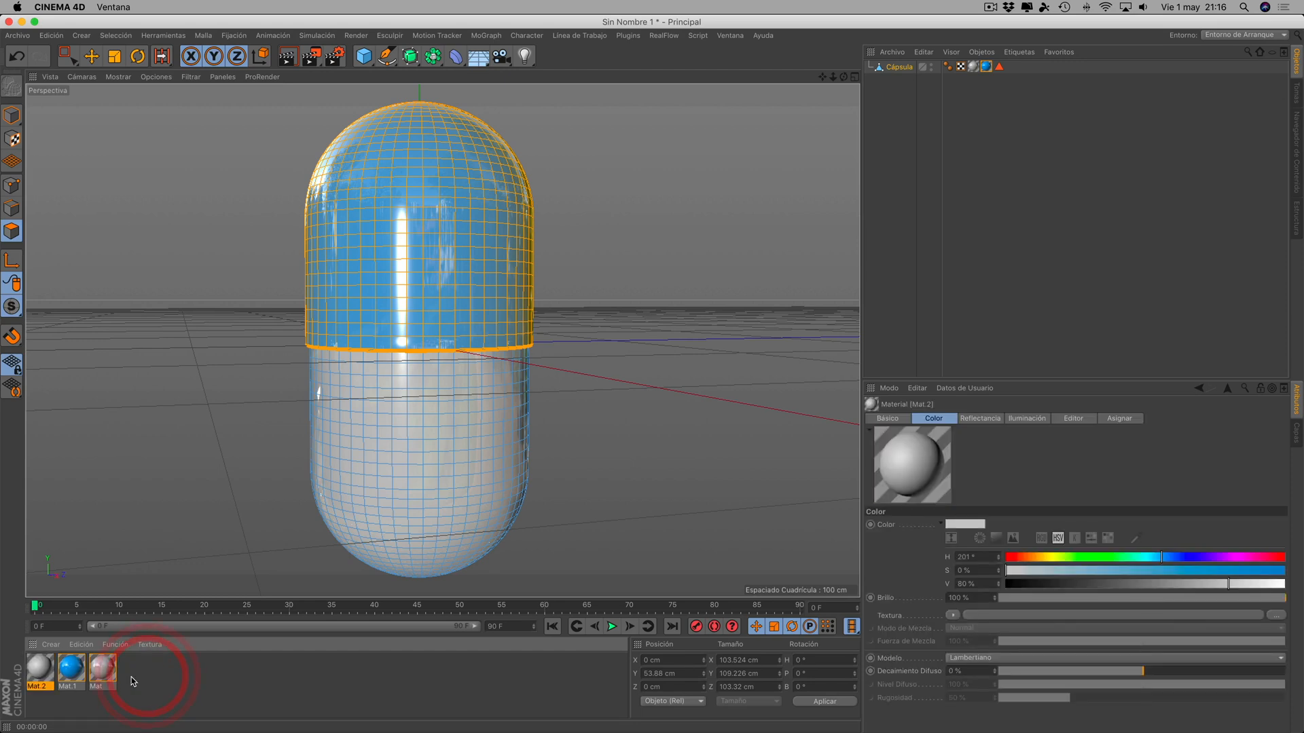
pyautogui.doubleClick(37, 674)
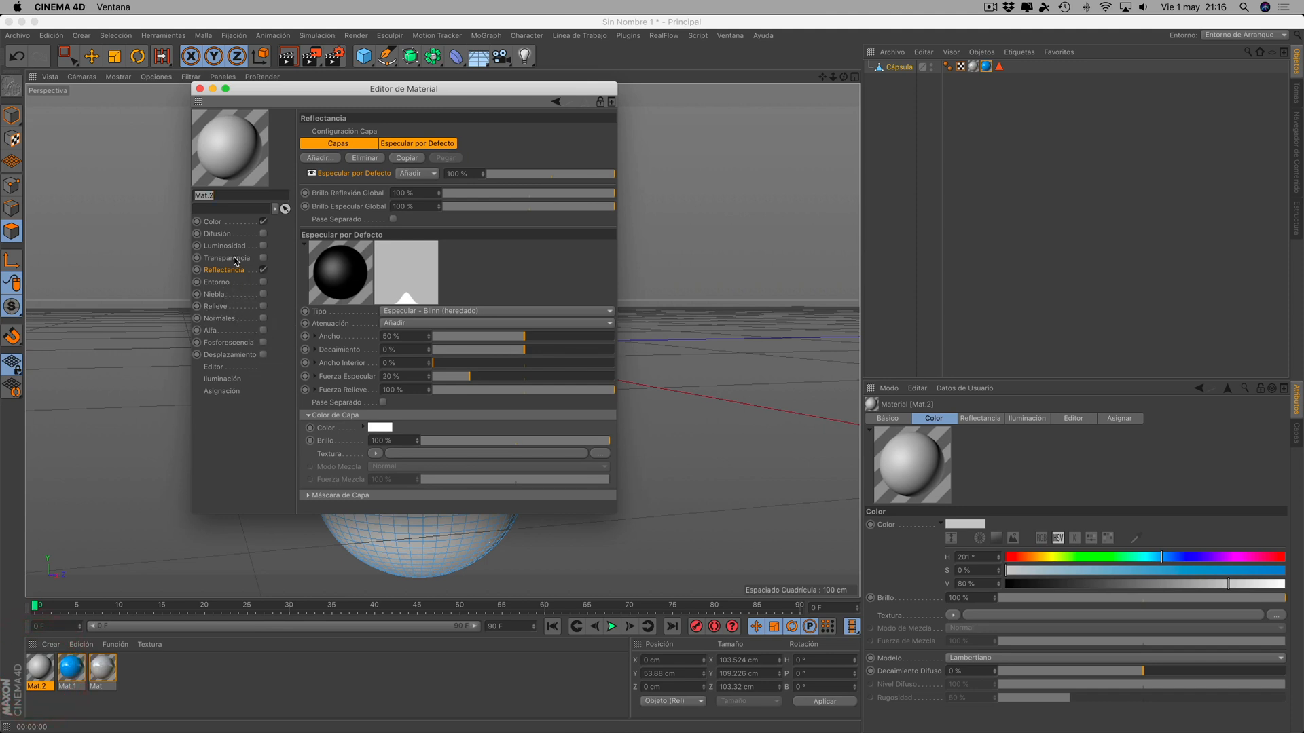
pyautogui.click(212, 332)
pyautogui.click(263, 330)
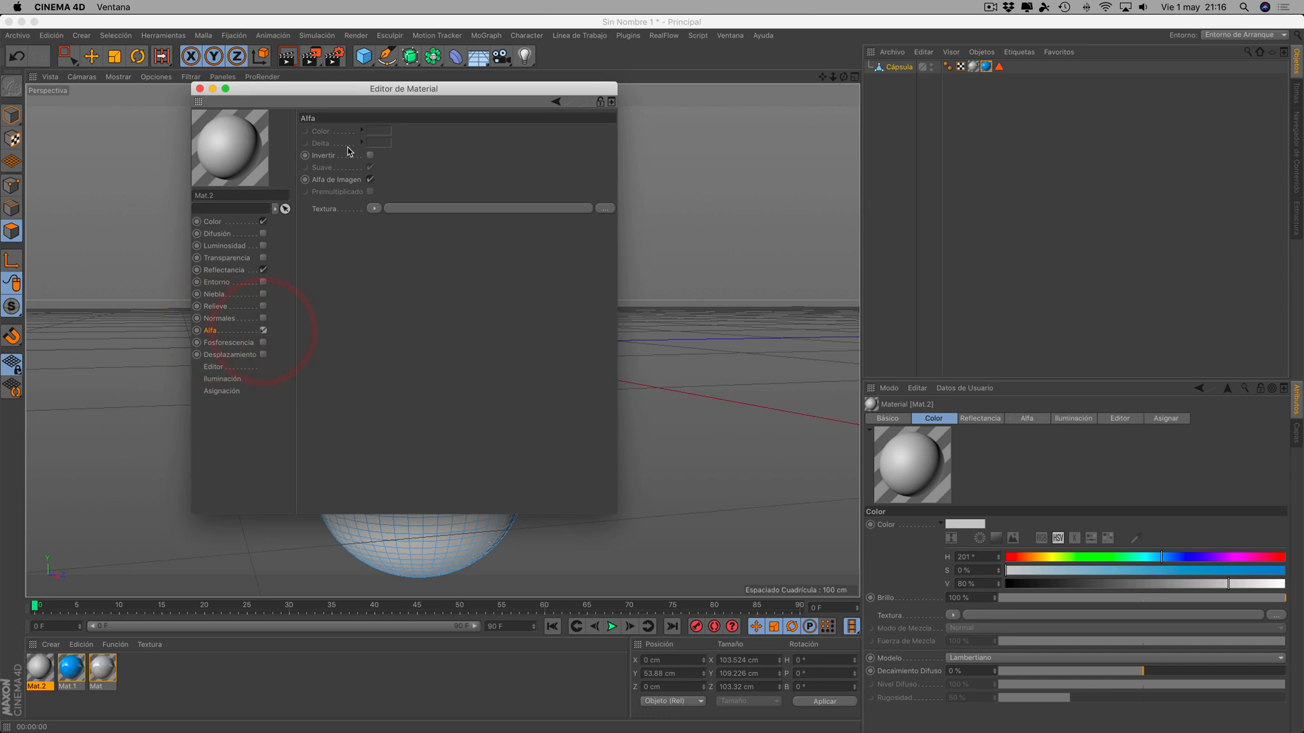
# - Load twitter.png from the tex folder as Mat.2's Alfa texture, with a copy stored in the document's directory
pyautogui.click(601, 209)
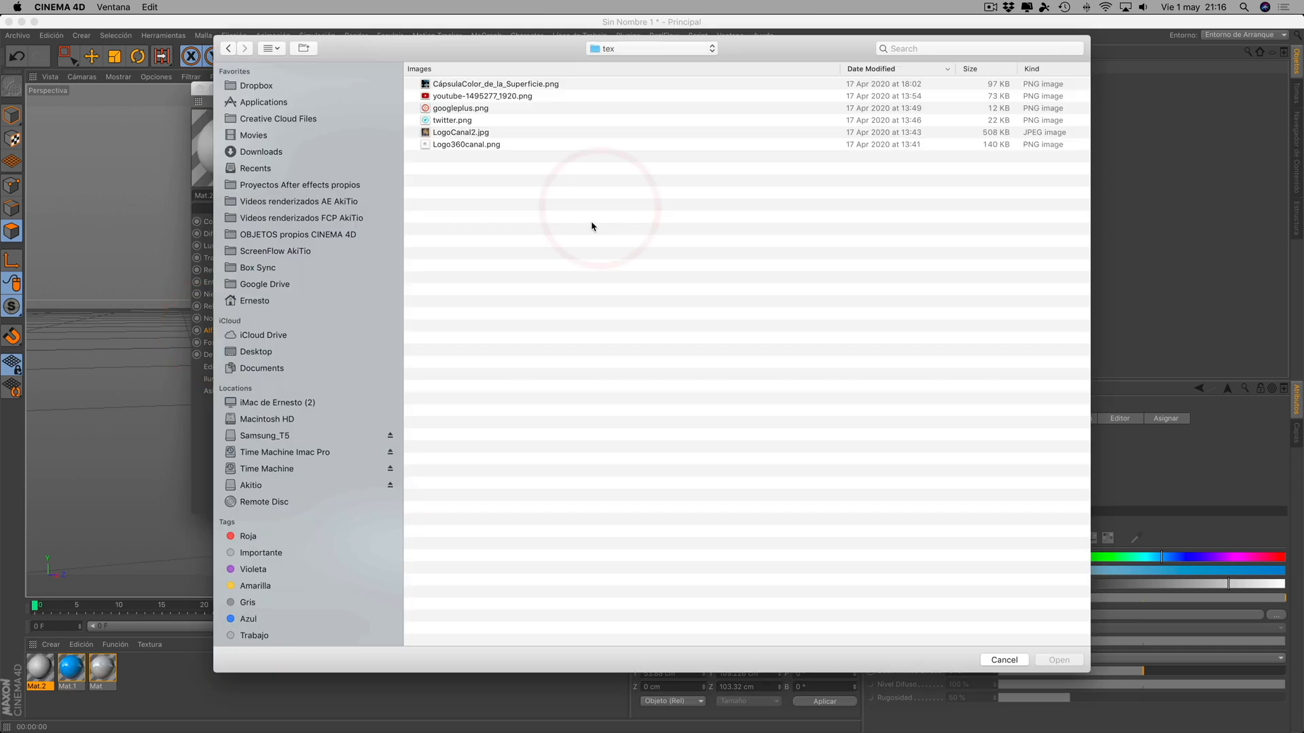
pyautogui.click(454, 121)
pyautogui.press('space')
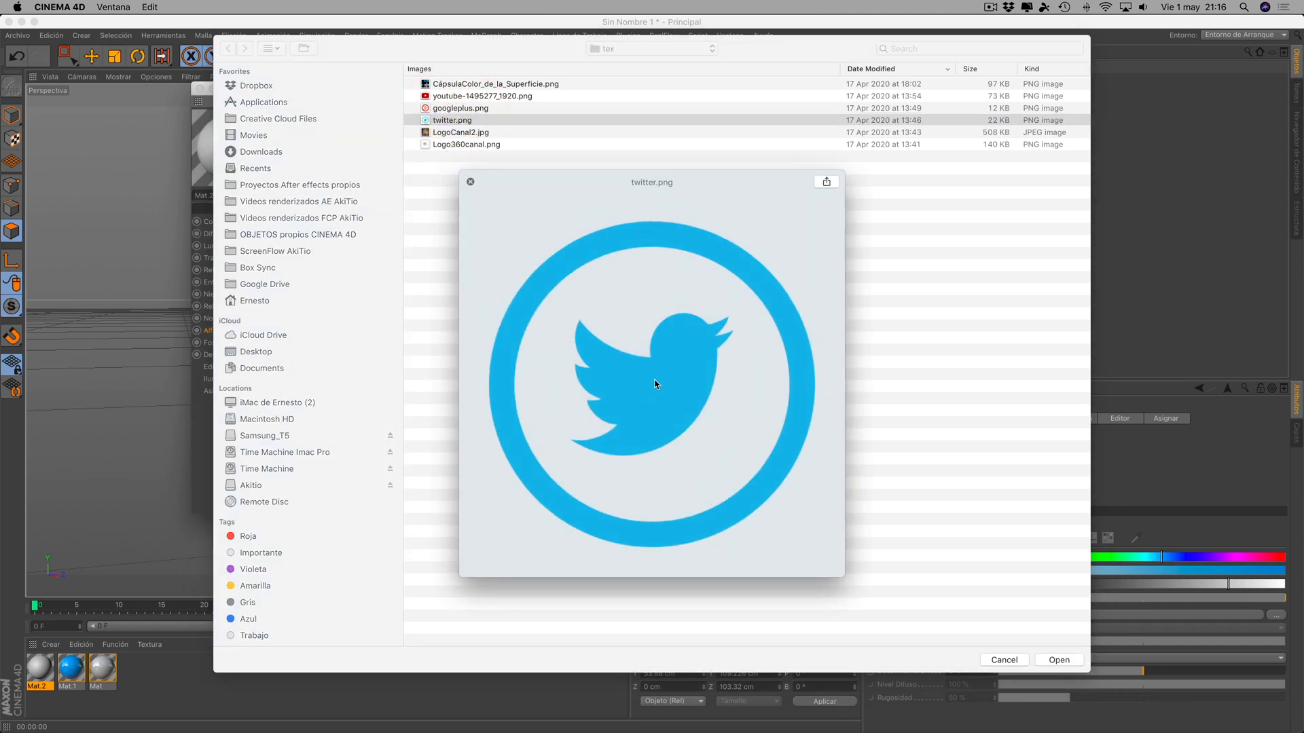
pyautogui.press('space')
pyautogui.click(1059, 660)
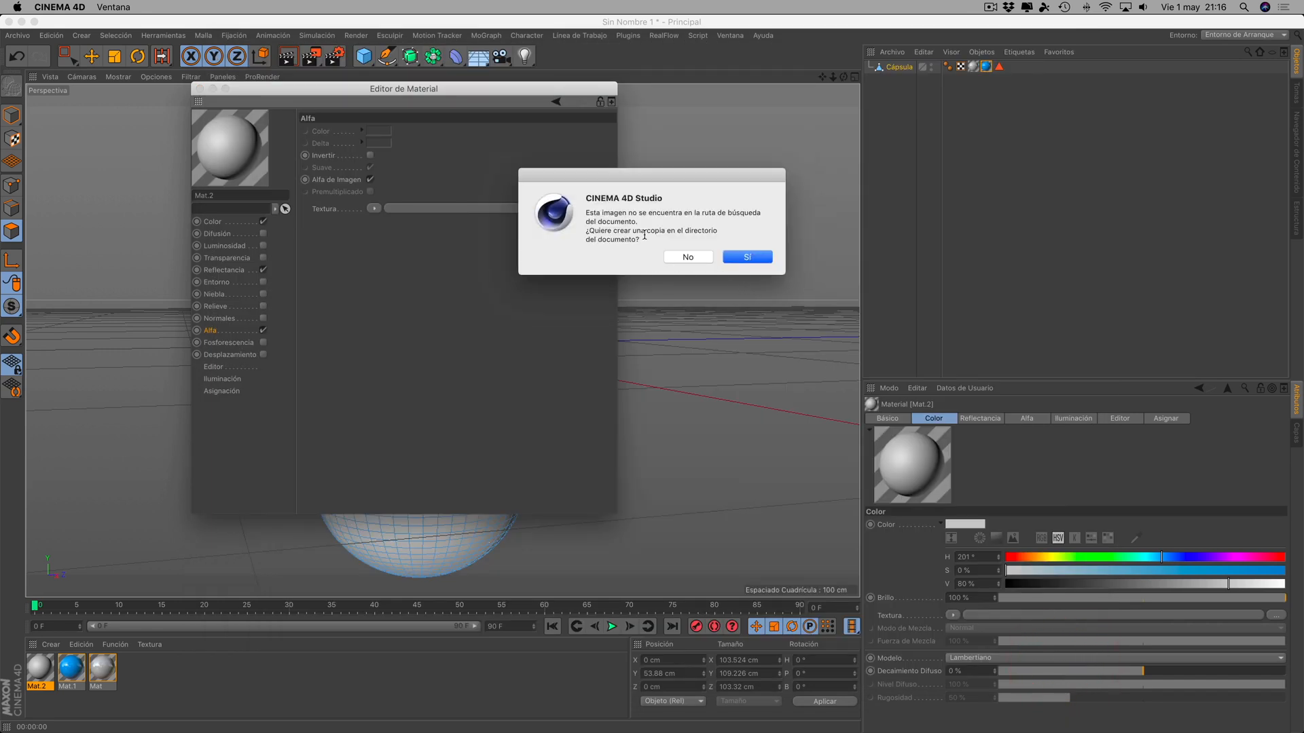
pyautogui.click(743, 258)
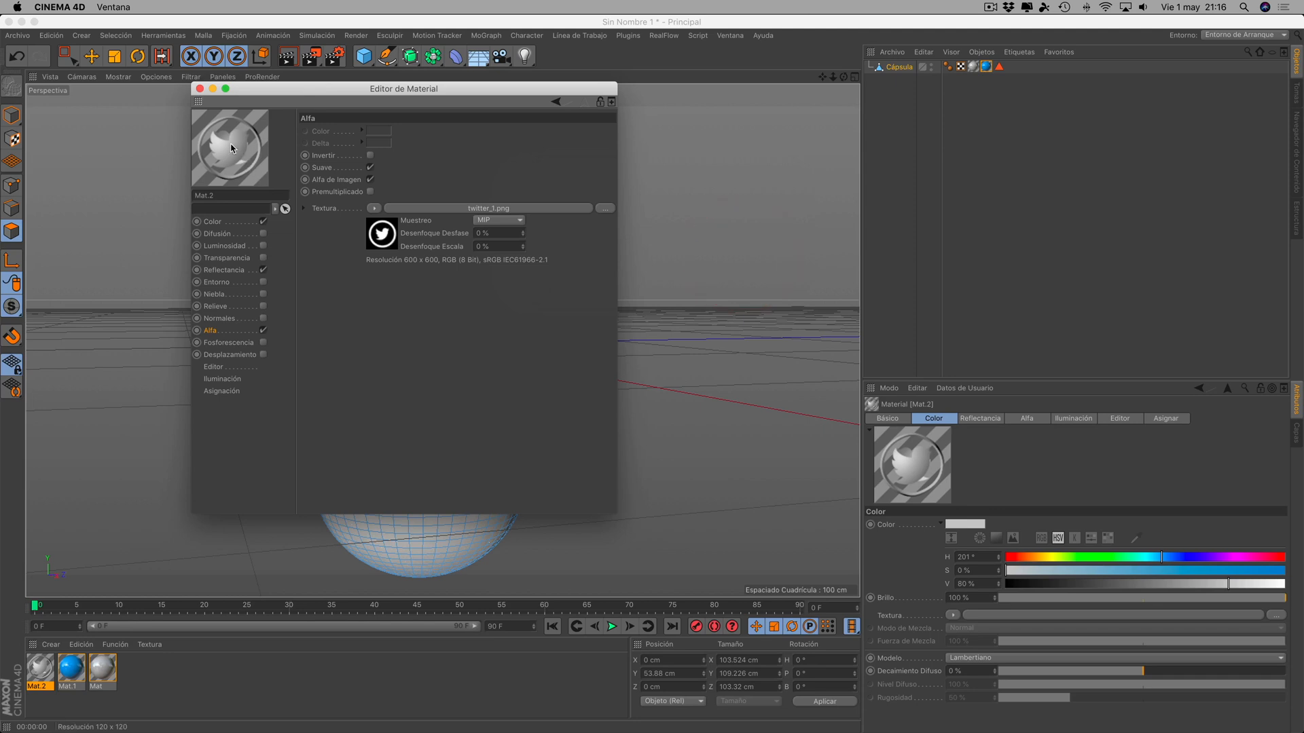
# - Colour the logo material Mat.2 blue with hue 200° and saturation 92%
pyautogui.click(212, 223)
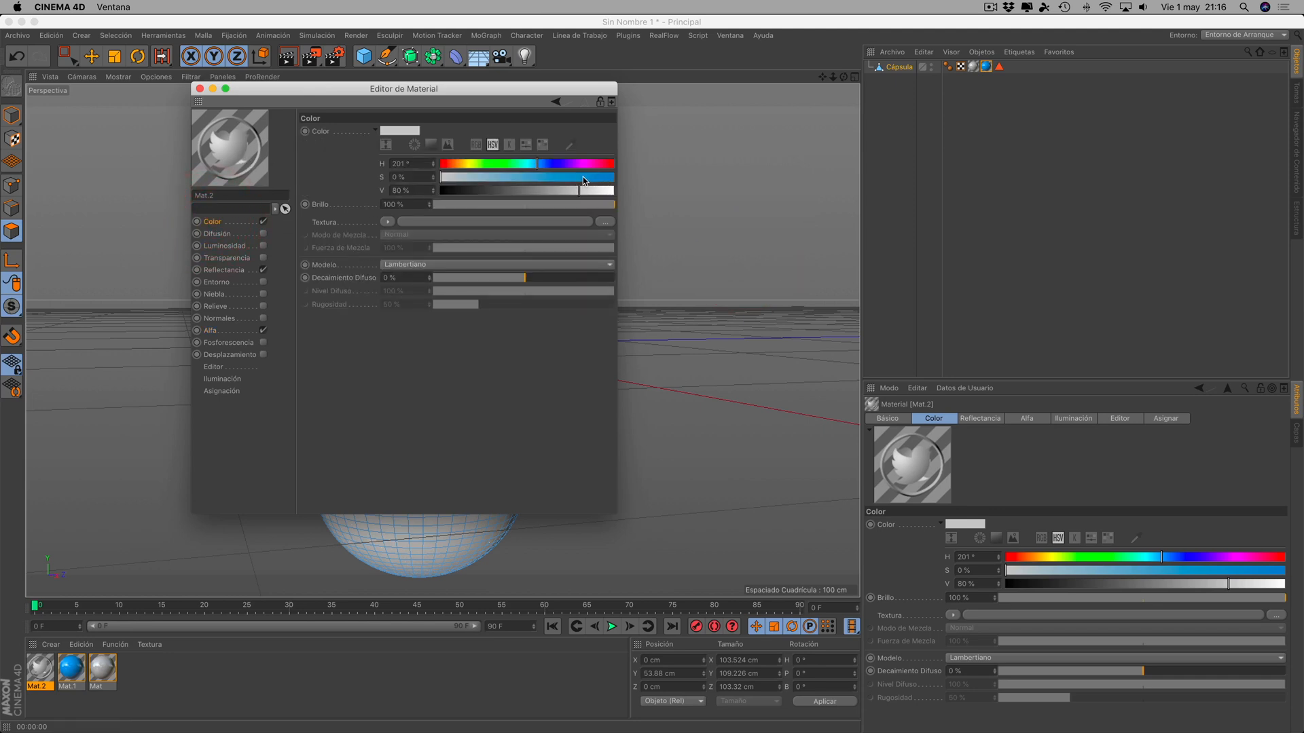
pyautogui.click(528, 165)
pyautogui.moveTo(597, 178); pyautogui.dragTo(580, 178)
pyautogui.click(536, 164)
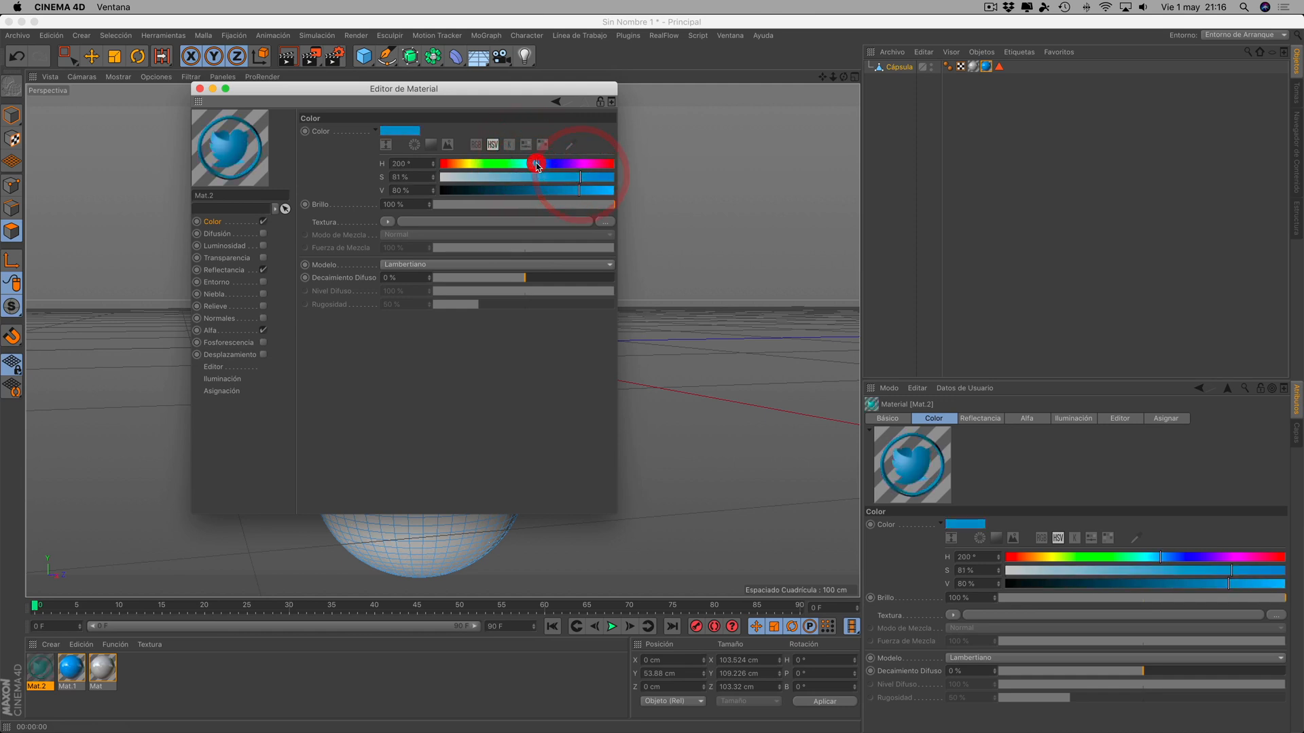
pyautogui.click(599, 178)
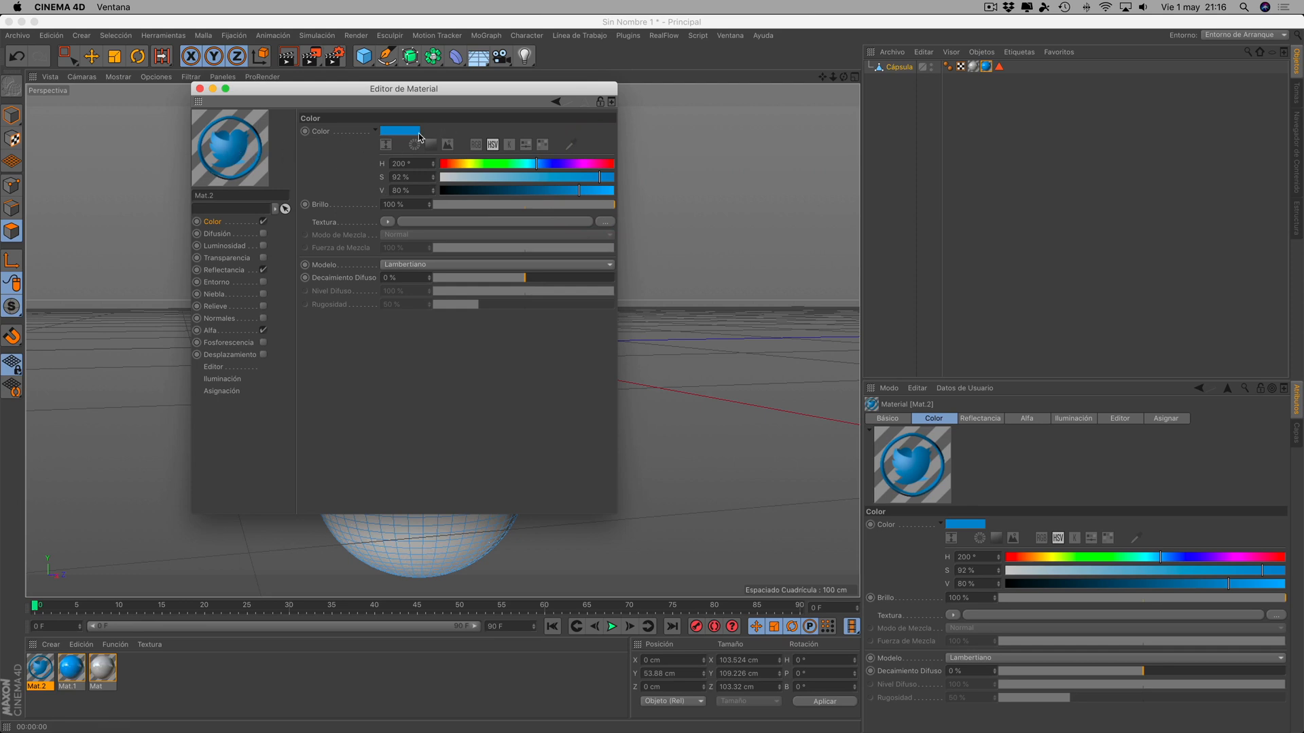
# - Replace the default specular layer in Mat.2's reflectance with a GGX layer
pyautogui.click(226, 271)
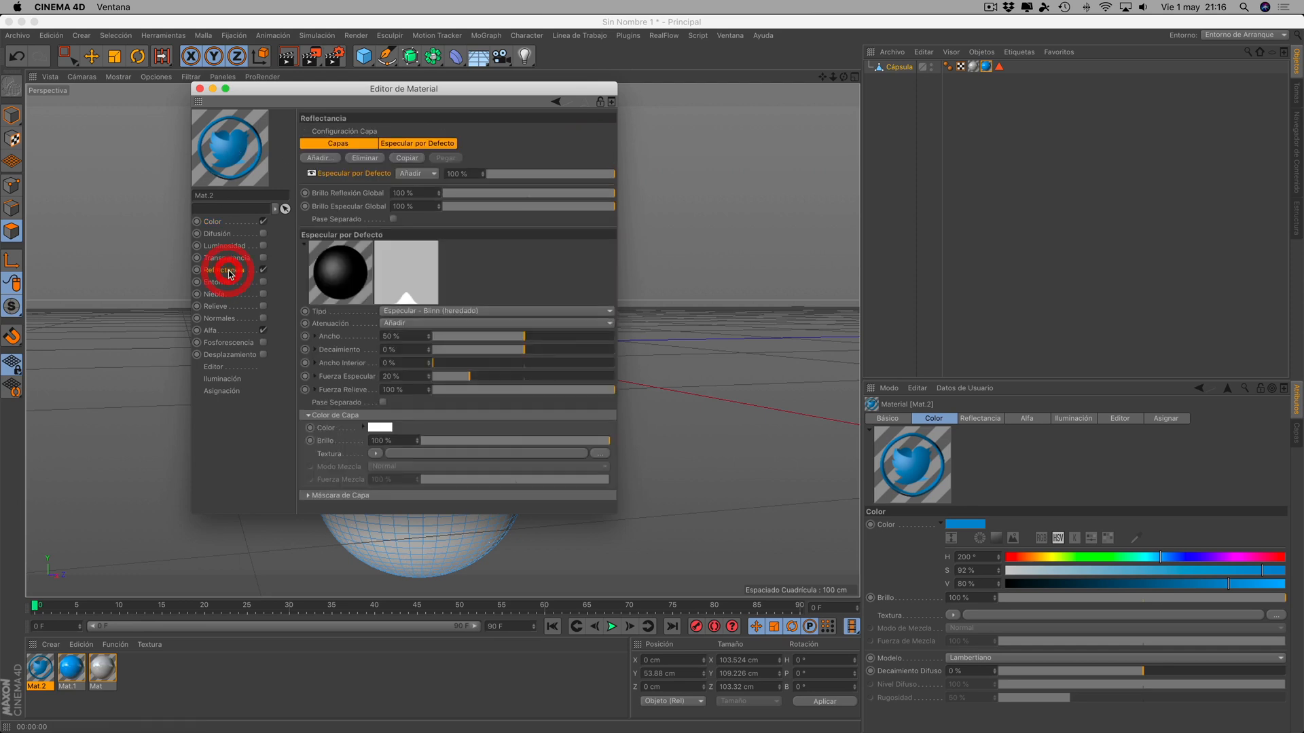
pyautogui.click(363, 158)
pyautogui.click(318, 155)
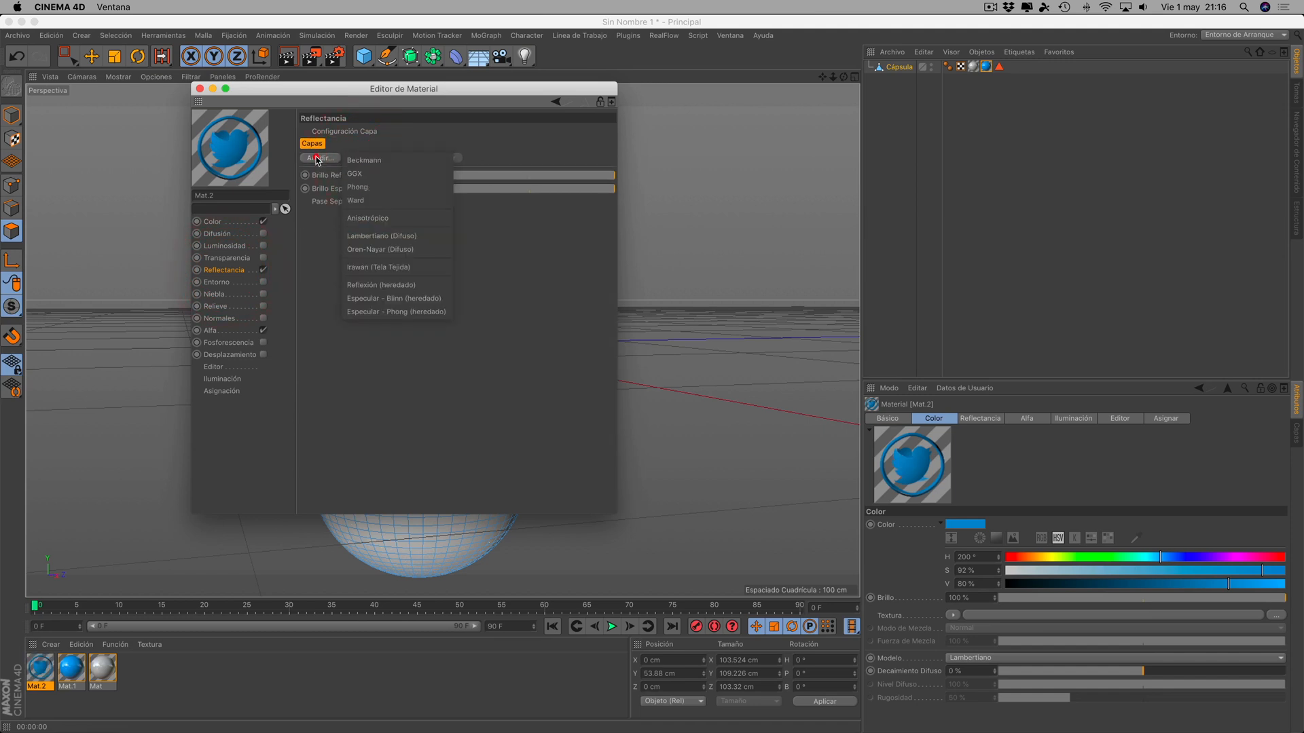
pyautogui.click(355, 176)
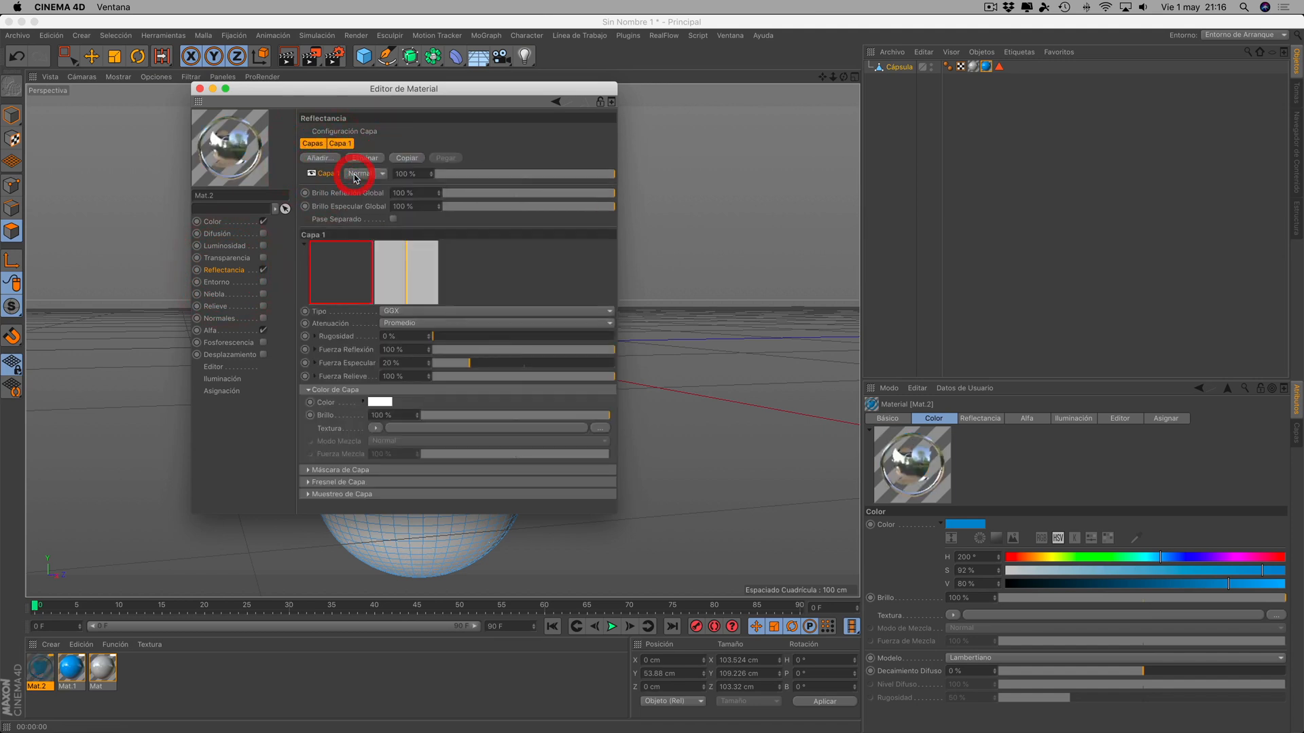
# - Set the Fresnel of Mat.2's GGX layer to Dieléctrico, raise its IOR slightly, and close the material editor
pyautogui.click(309, 482)
pyautogui.click(405, 496)
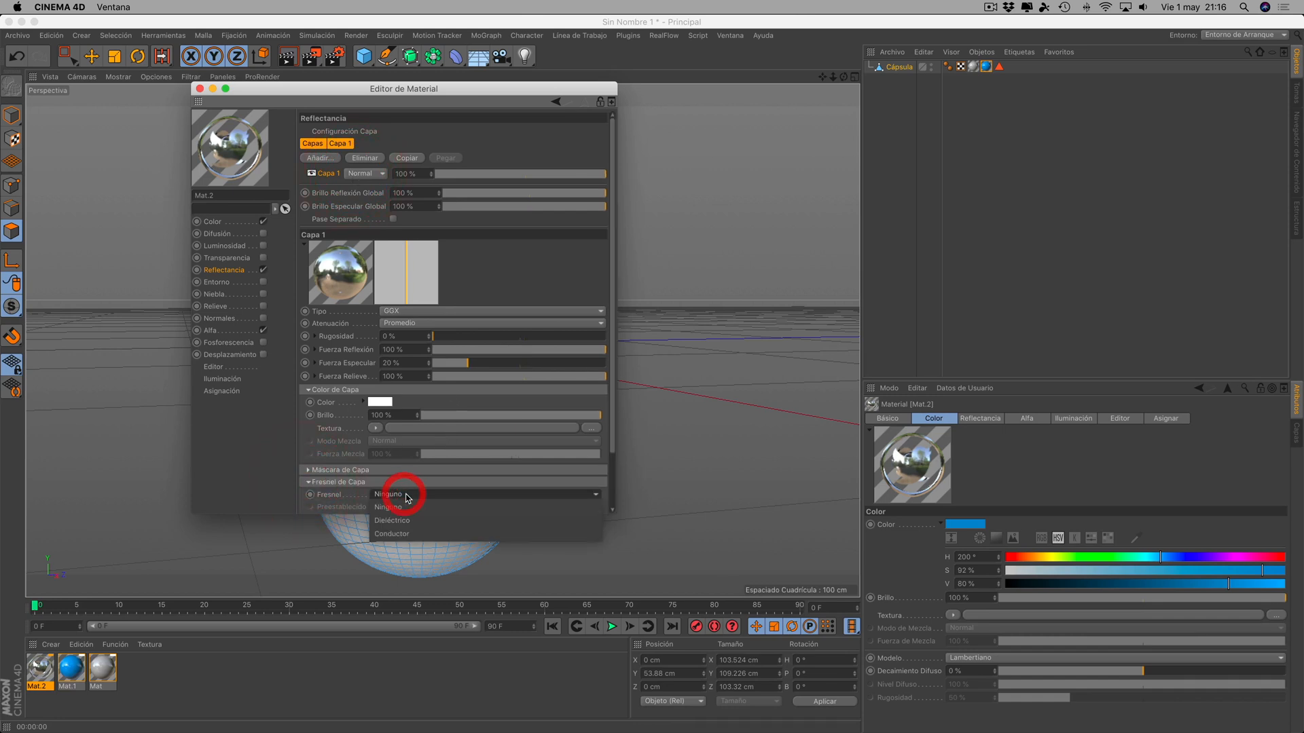
pyautogui.click(400, 524)
pyautogui.moveTo(613, 427); pyautogui.dragTo(607, 492)
pyautogui.moveTo(435, 470); pyautogui.dragTo(445, 469)
pyautogui.click(200, 89)
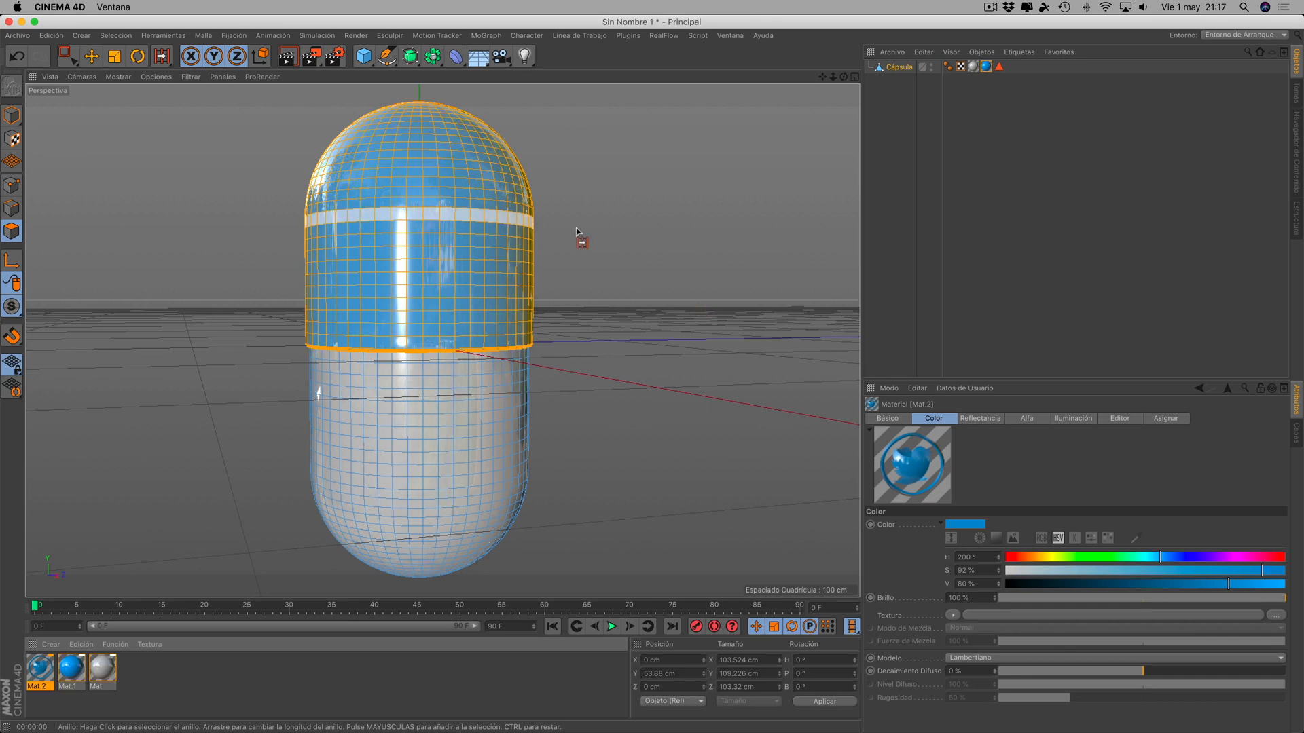
# - Show all four views with the Derecha view enlarged, and clear the polygon selection on the capsule's upper half
pyautogui.click(855, 79)
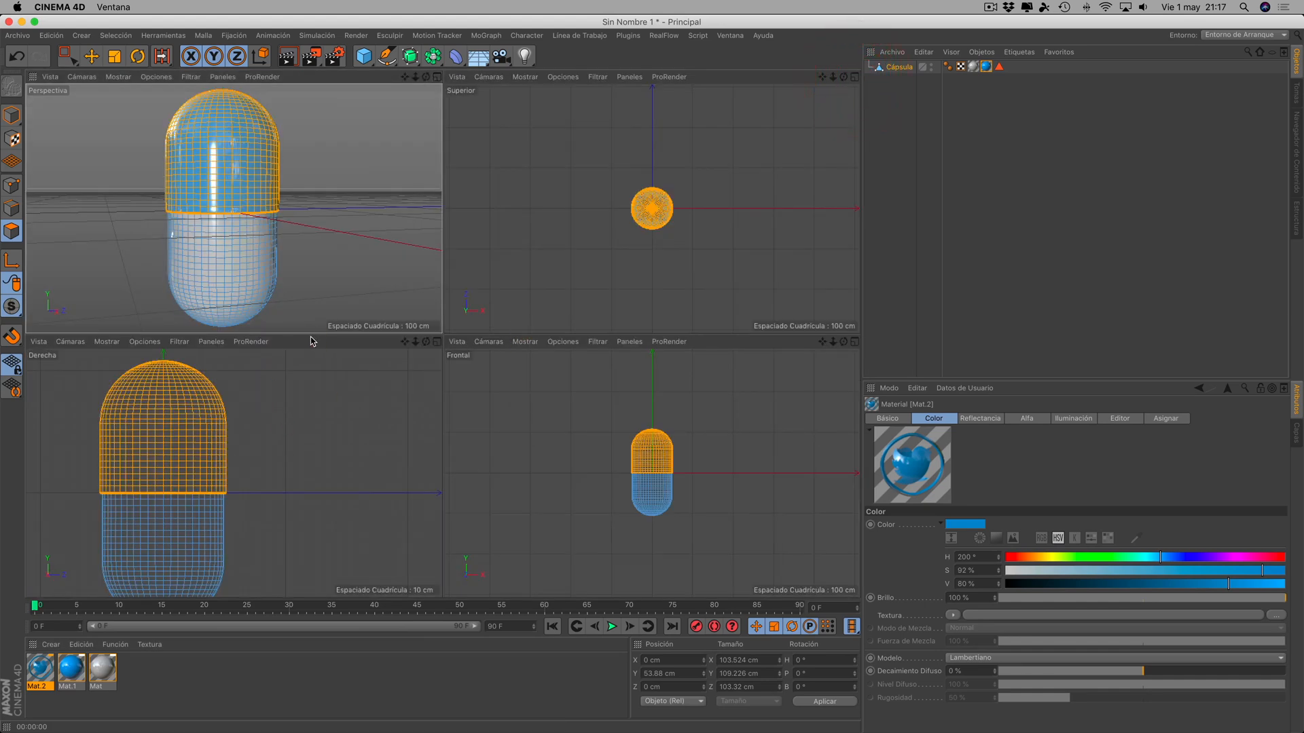
pyautogui.moveTo(313, 335); pyautogui.dragTo(349, 202)
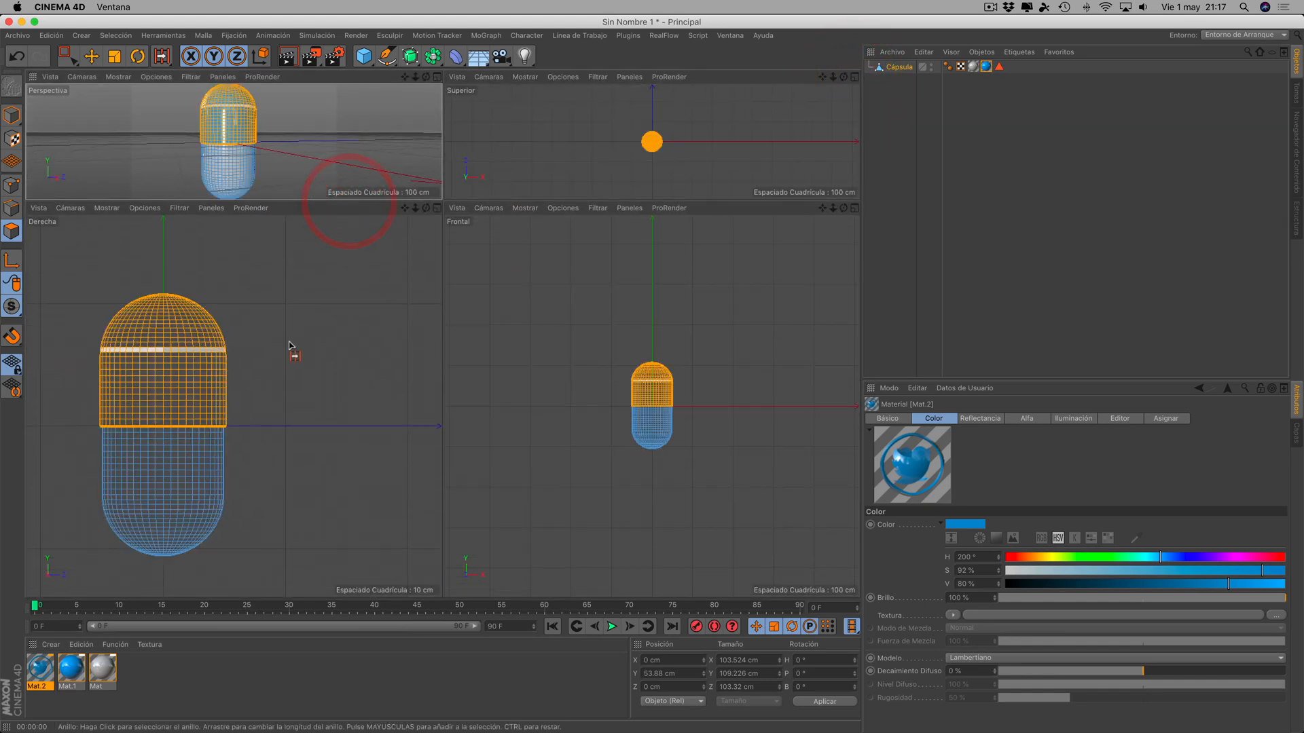
pyautogui.moveTo(440, 282); pyautogui.dragTo(632, 291)
pyautogui.moveTo(594, 210); pyautogui.dragTo(720, 131)
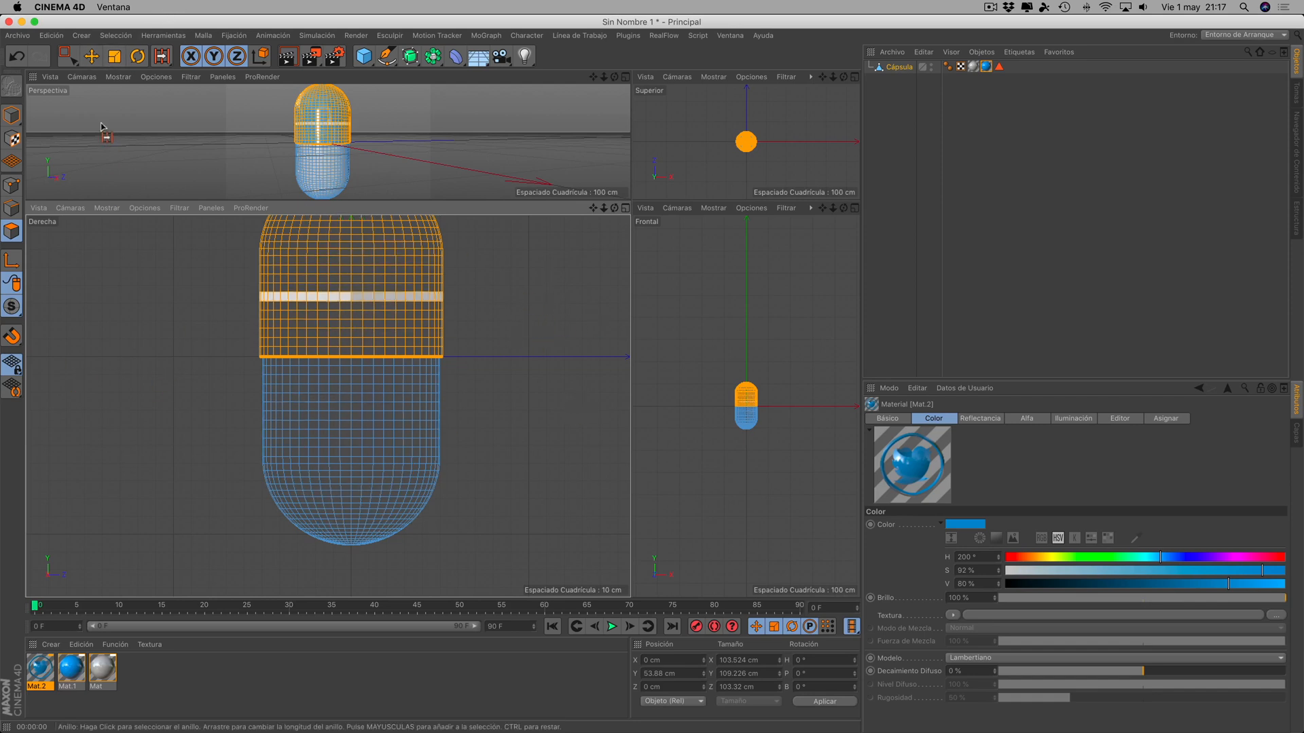
pyautogui.click(92, 55)
pyautogui.click(524, 288)
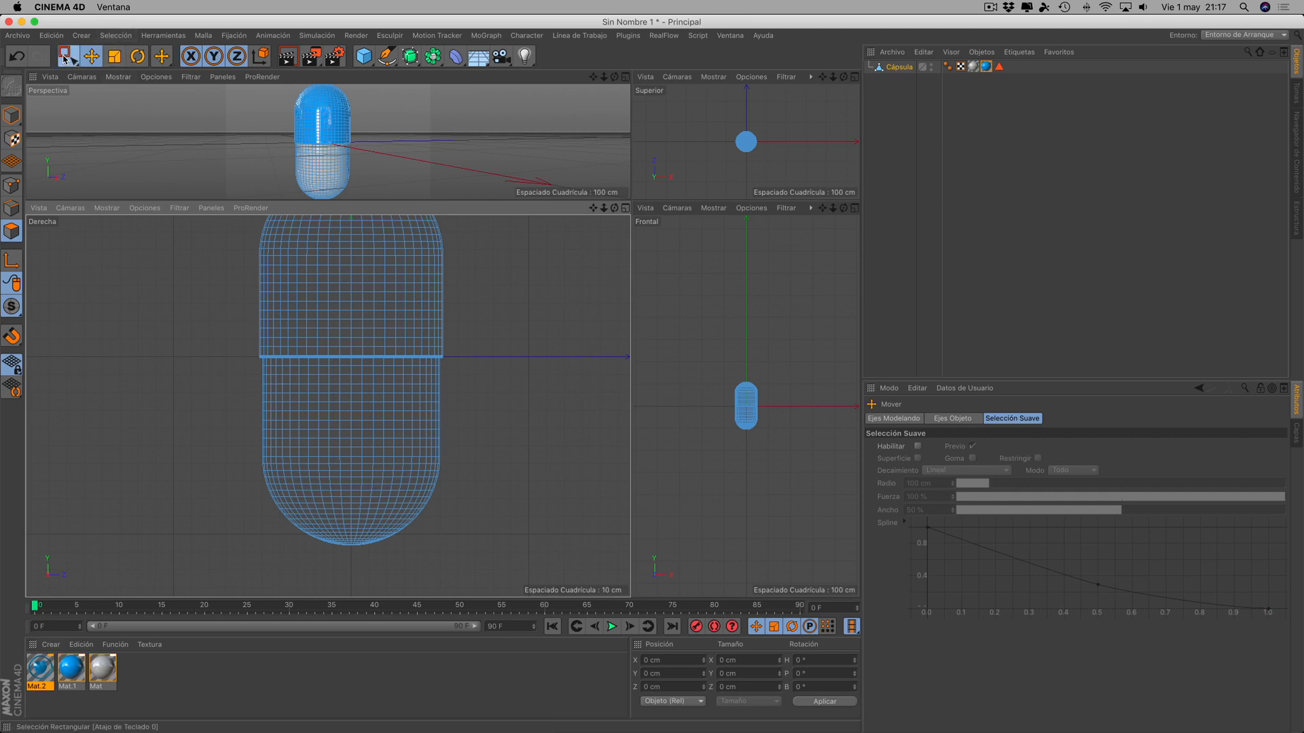
# - Try a rectangular selection of the lower half's polygons in the Derecha view, inspect it in perspective, and clear it
pyautogui.moveTo(64, 59); pyautogui.dragTo(131, 93)
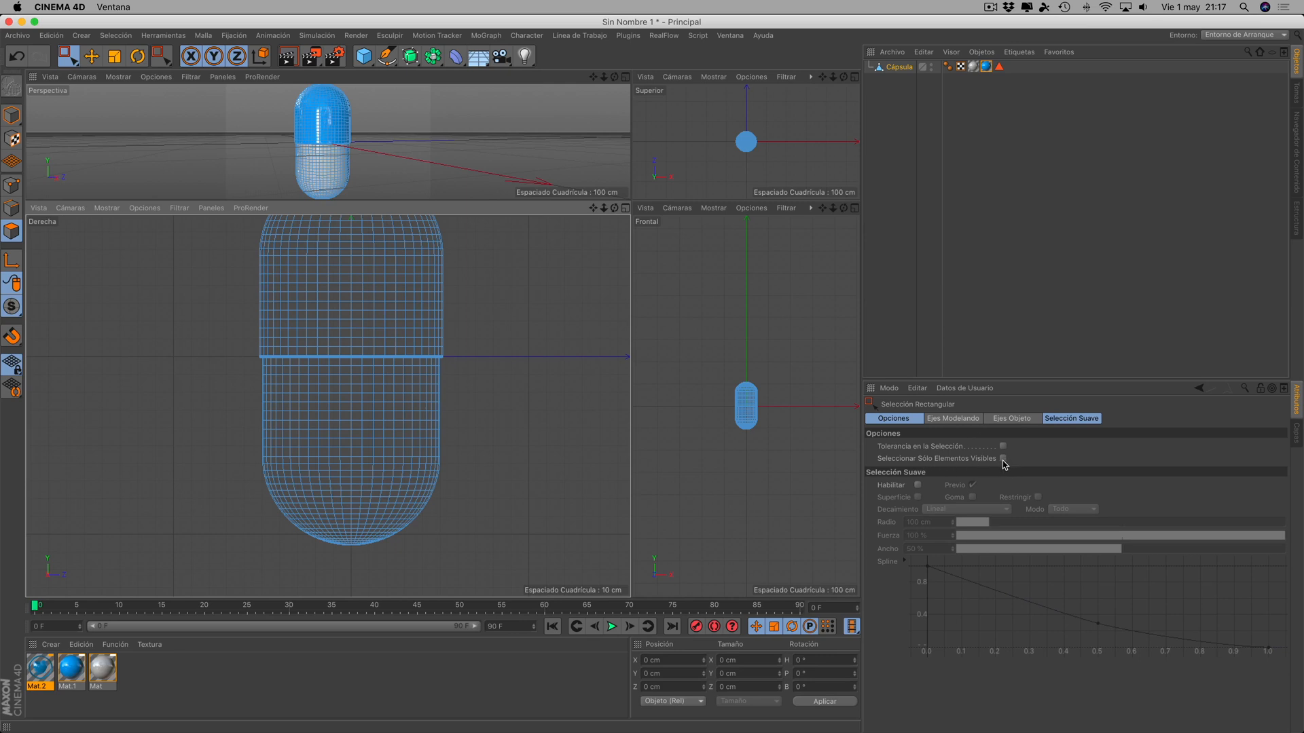
pyautogui.moveTo(272, 365); pyautogui.dragTo(427, 497)
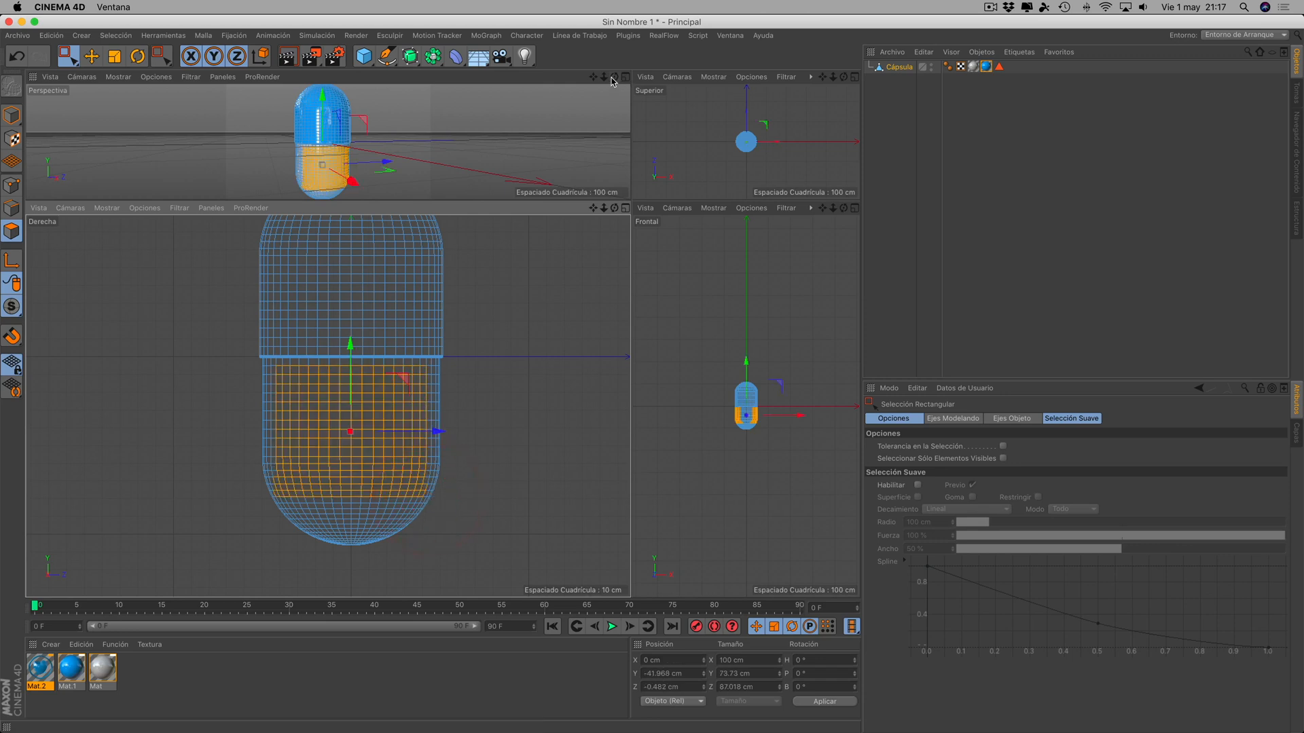
pyautogui.moveTo(615, 77); pyautogui.dragTo(584, 78)
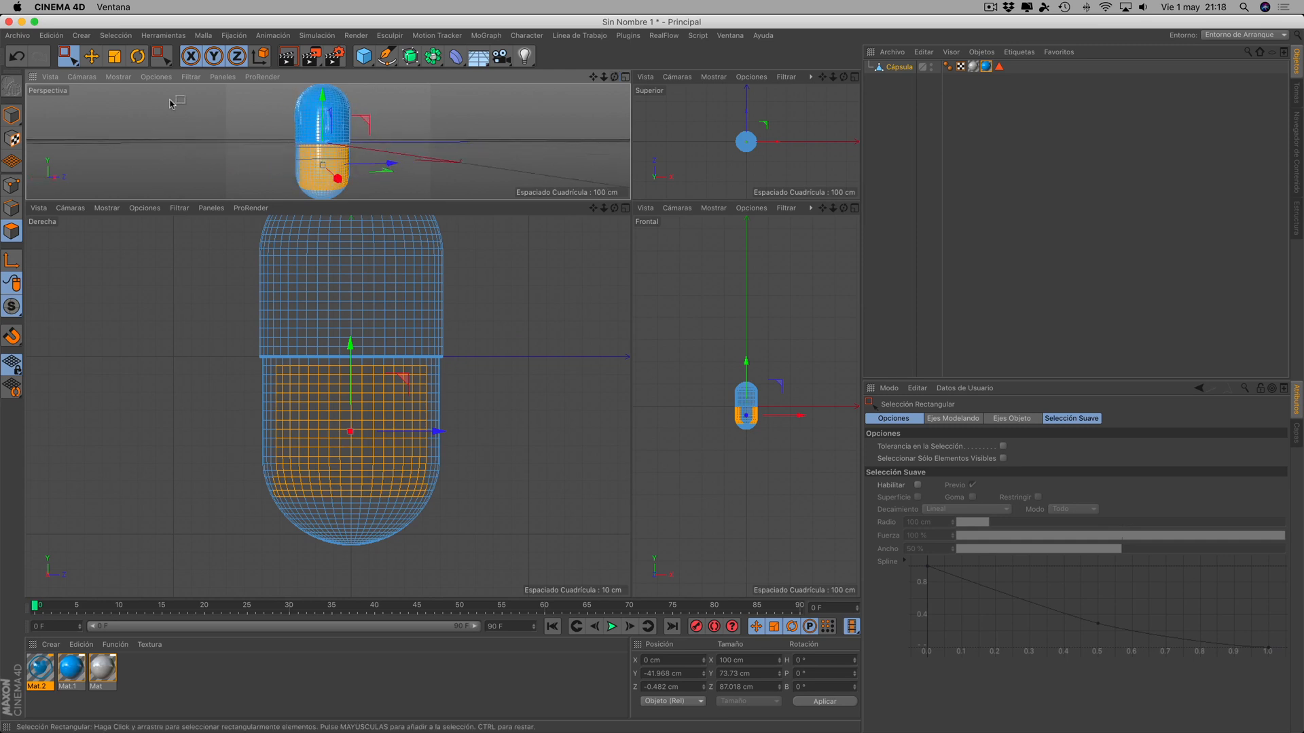
pyautogui.click(91, 56)
pyautogui.click(472, 241)
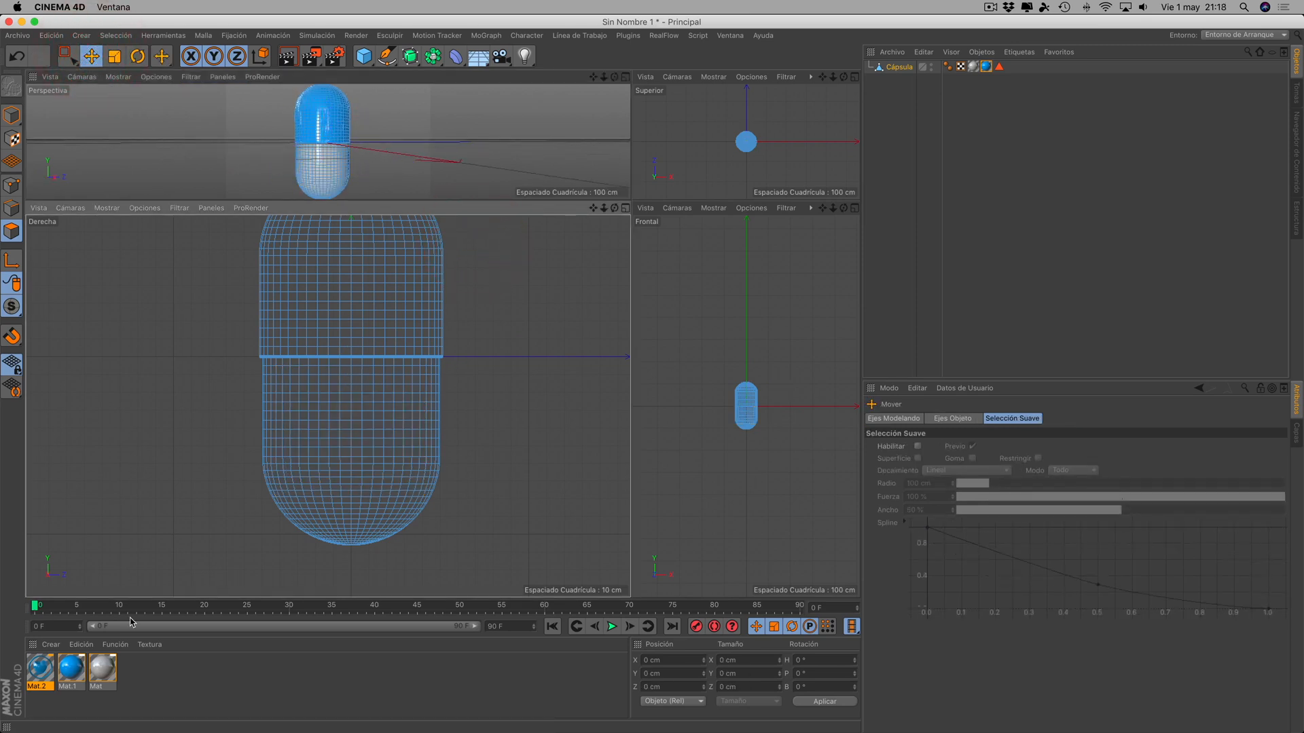
pyautogui.click(66, 55)
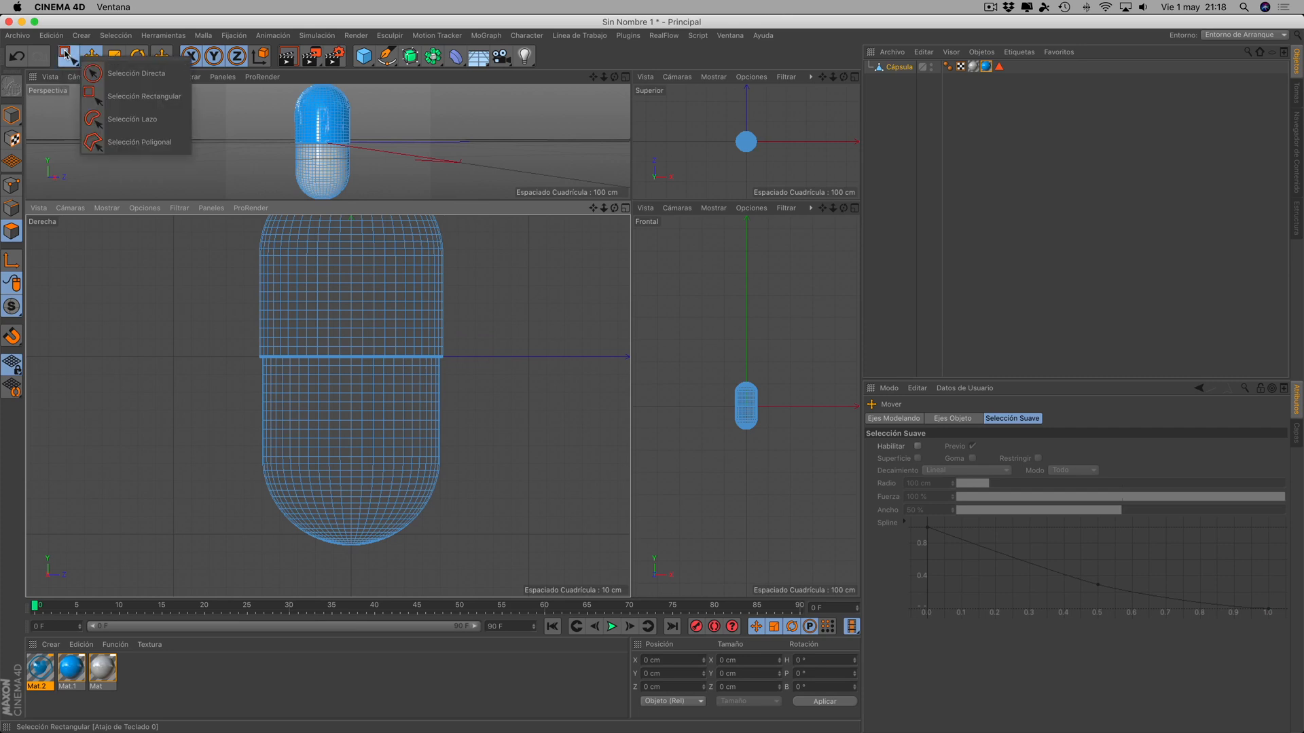
pyautogui.click(279, 363)
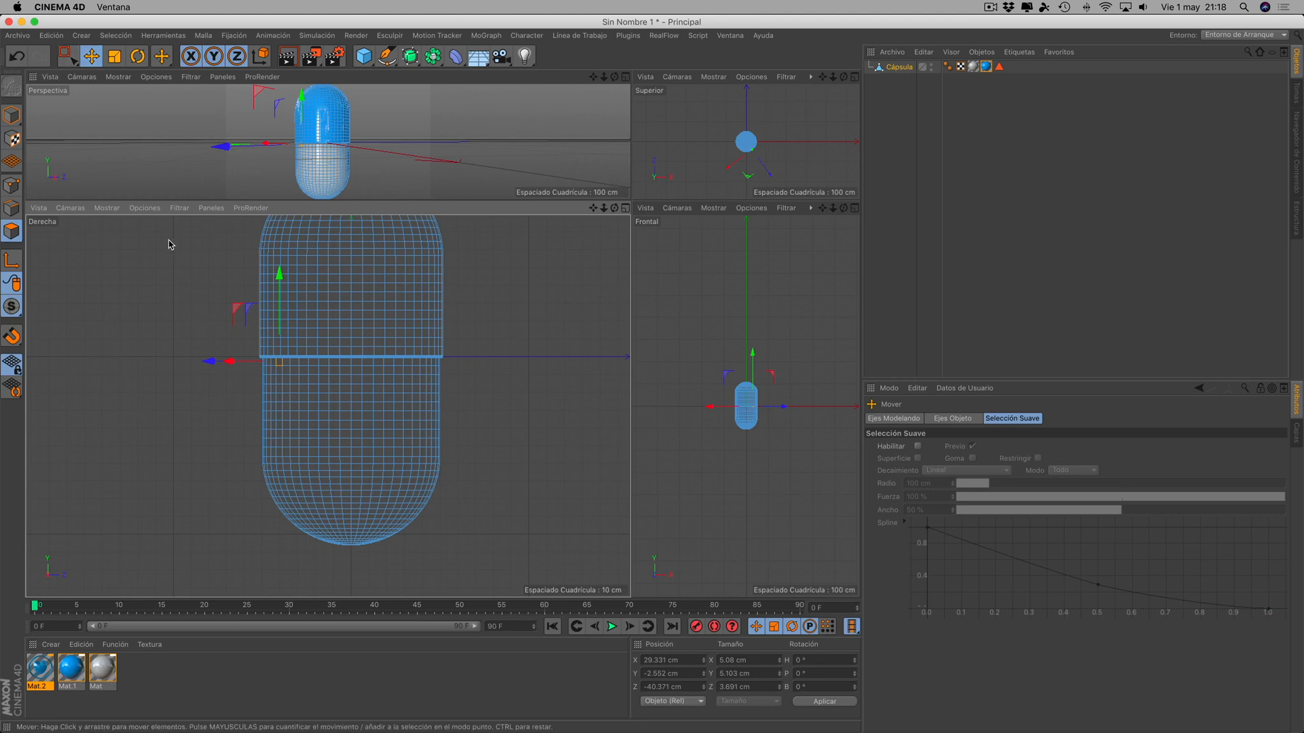
pyautogui.click(151, 267)
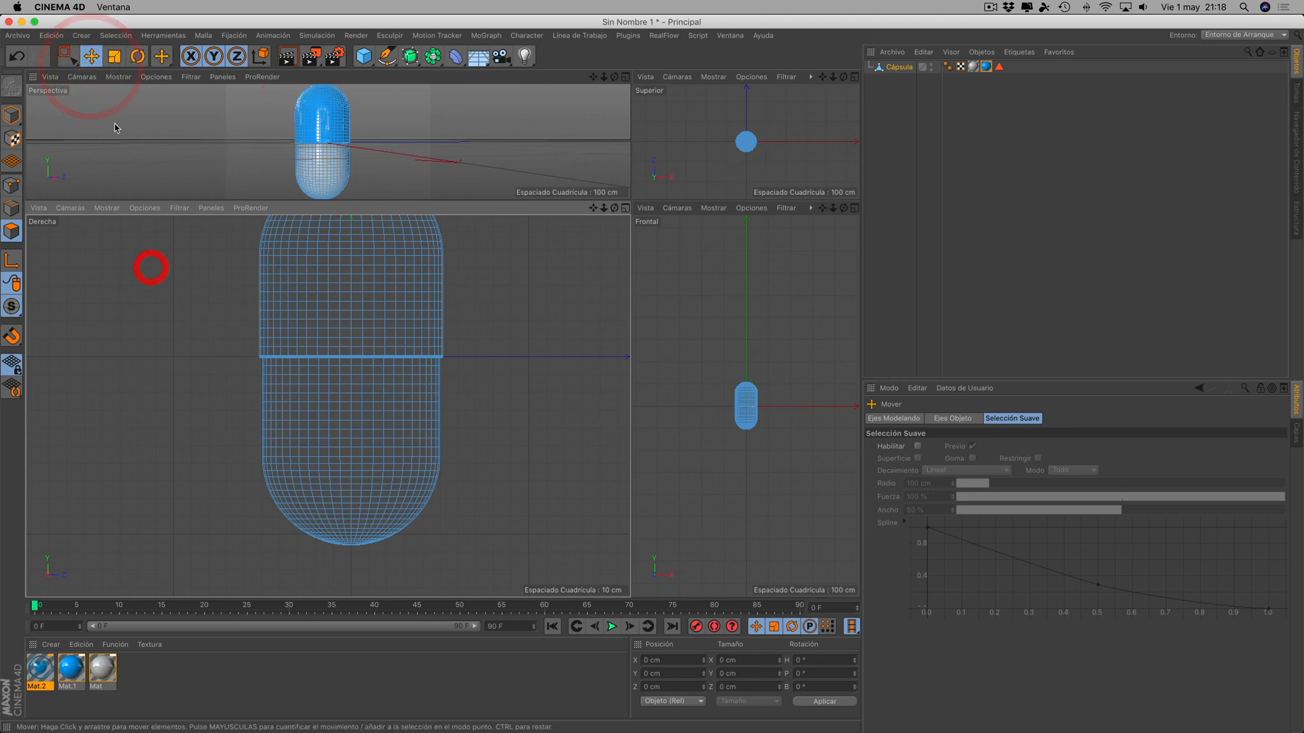
# - Rectangle-select only the visible polygons across the middle of the capsule's lower half in the Derecha view
pyautogui.click(66, 56)
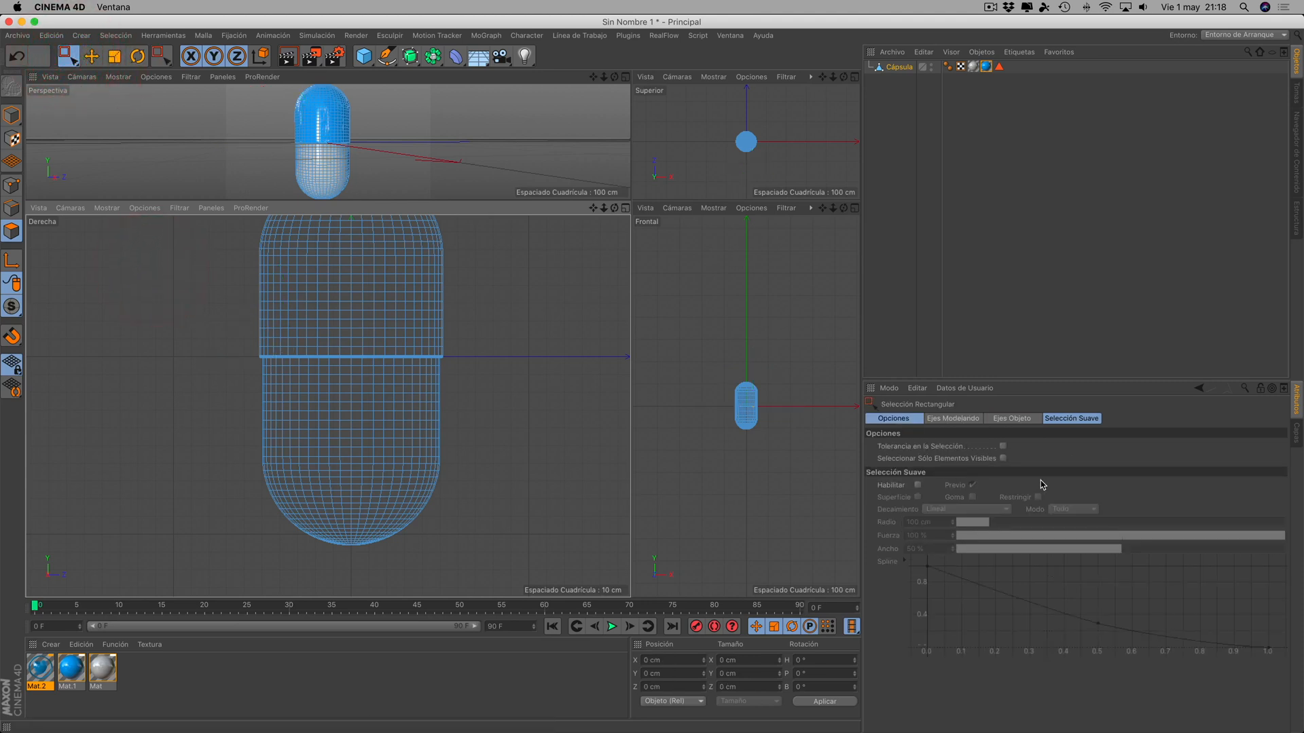
pyautogui.click(1003, 459)
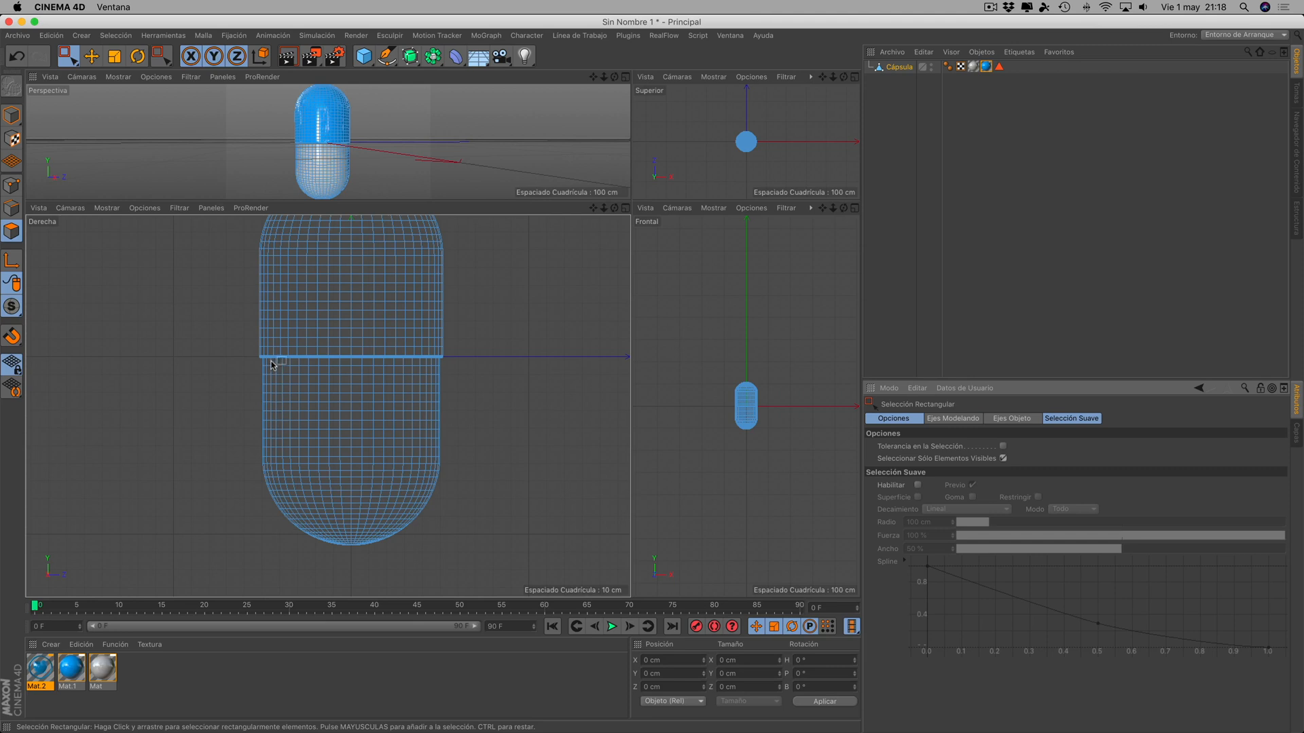
pyautogui.moveTo(271, 369); pyautogui.dragTo(432, 488)
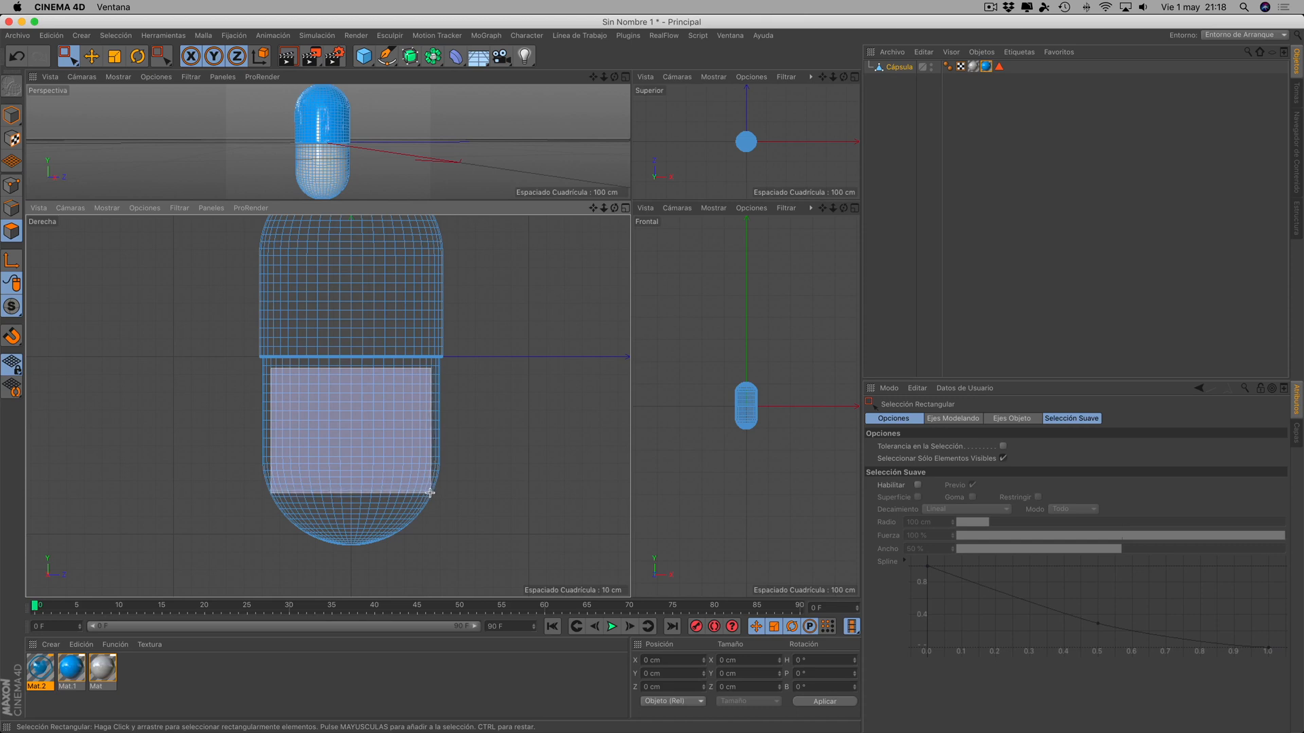
pyautogui.moveTo(430, 493); pyautogui.dragTo(430, 493)
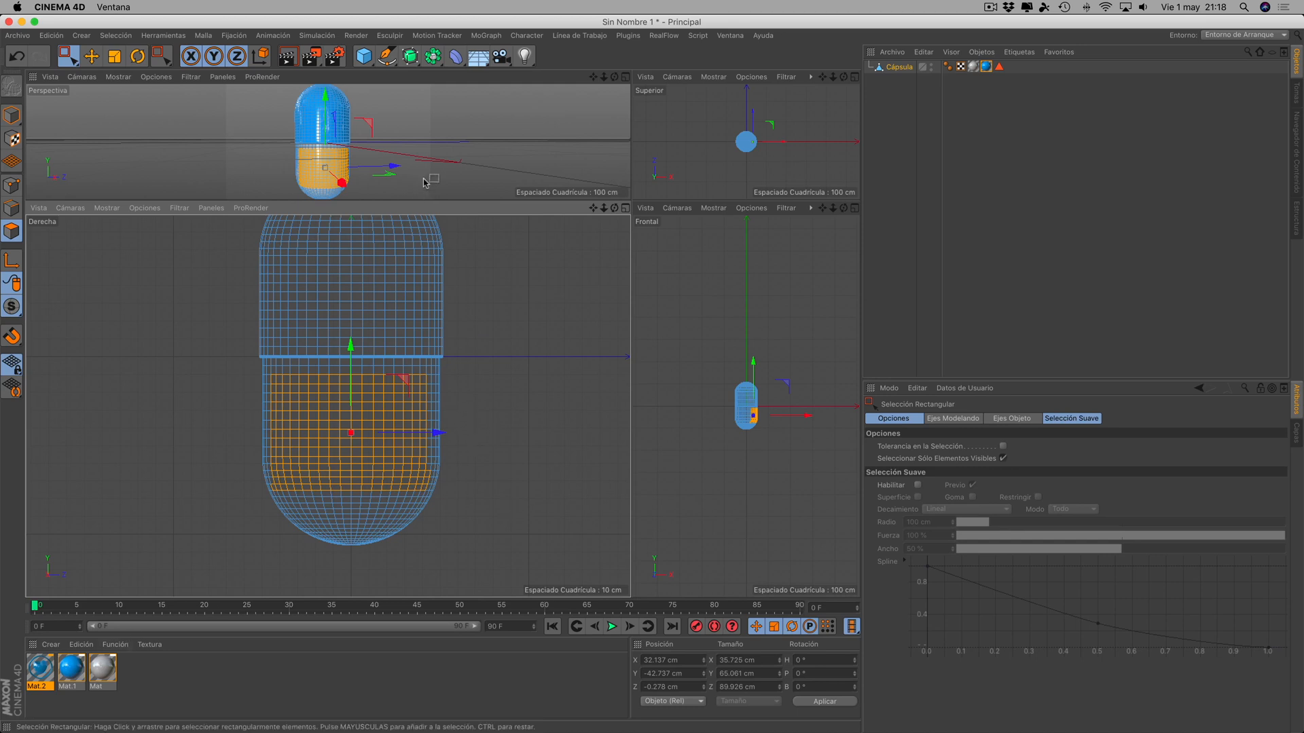
# - Apply Mat.2 to the selected polygons on the capsule's lower half in the enlarged perspective view
pyautogui.click(625, 77)
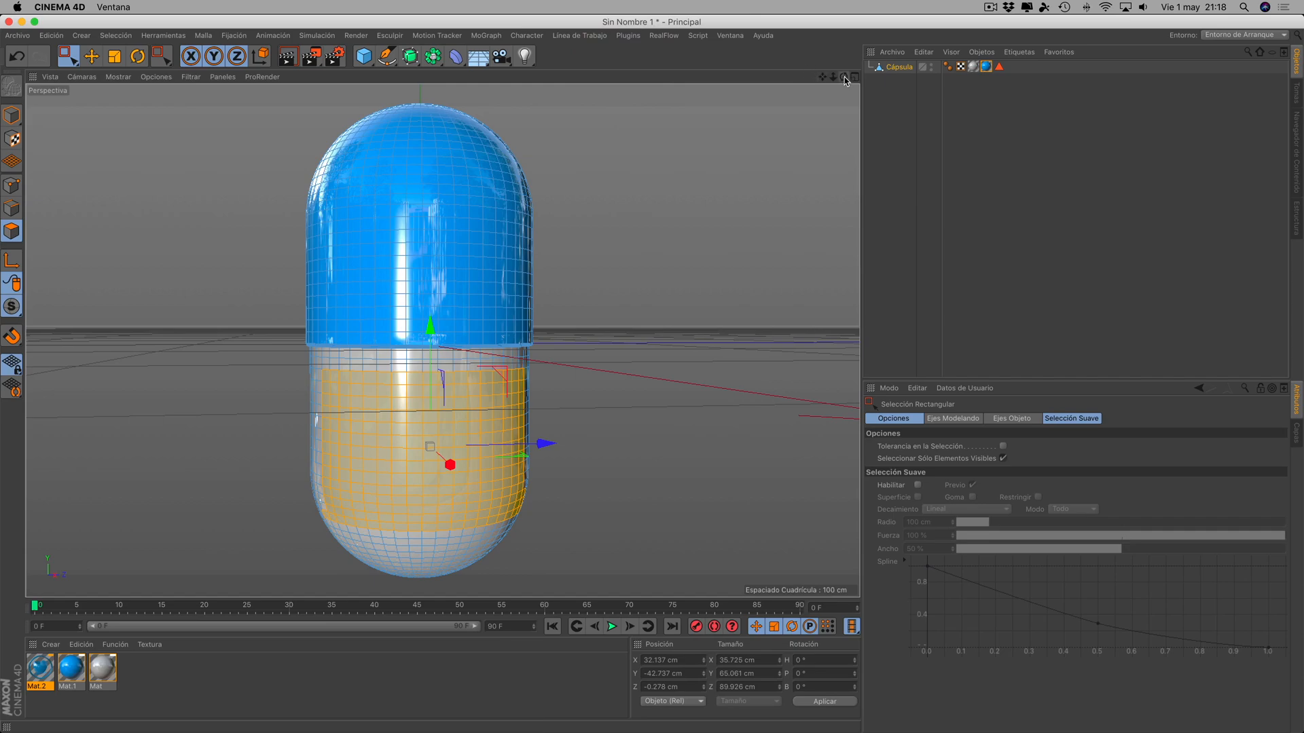
pyautogui.moveTo(844, 76); pyautogui.dragTo(808, 84)
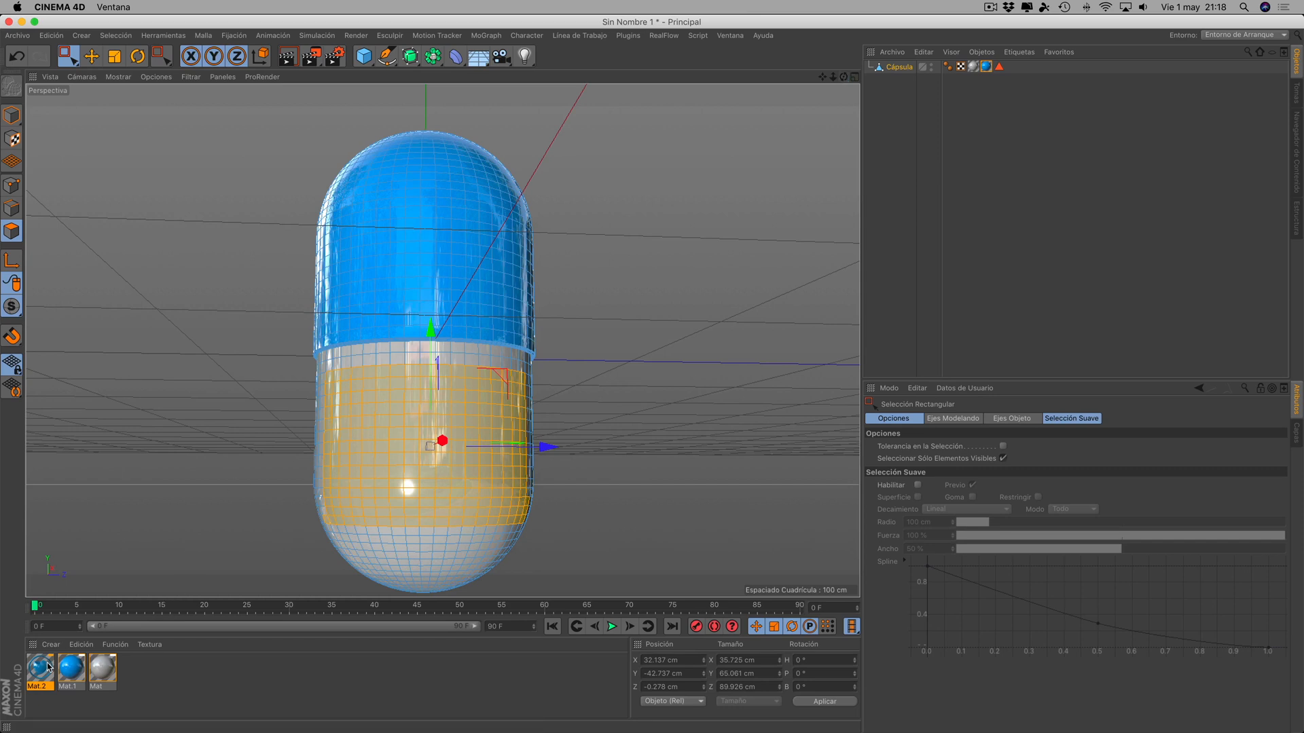
pyautogui.moveTo(42, 671); pyautogui.dragTo(272, 541)
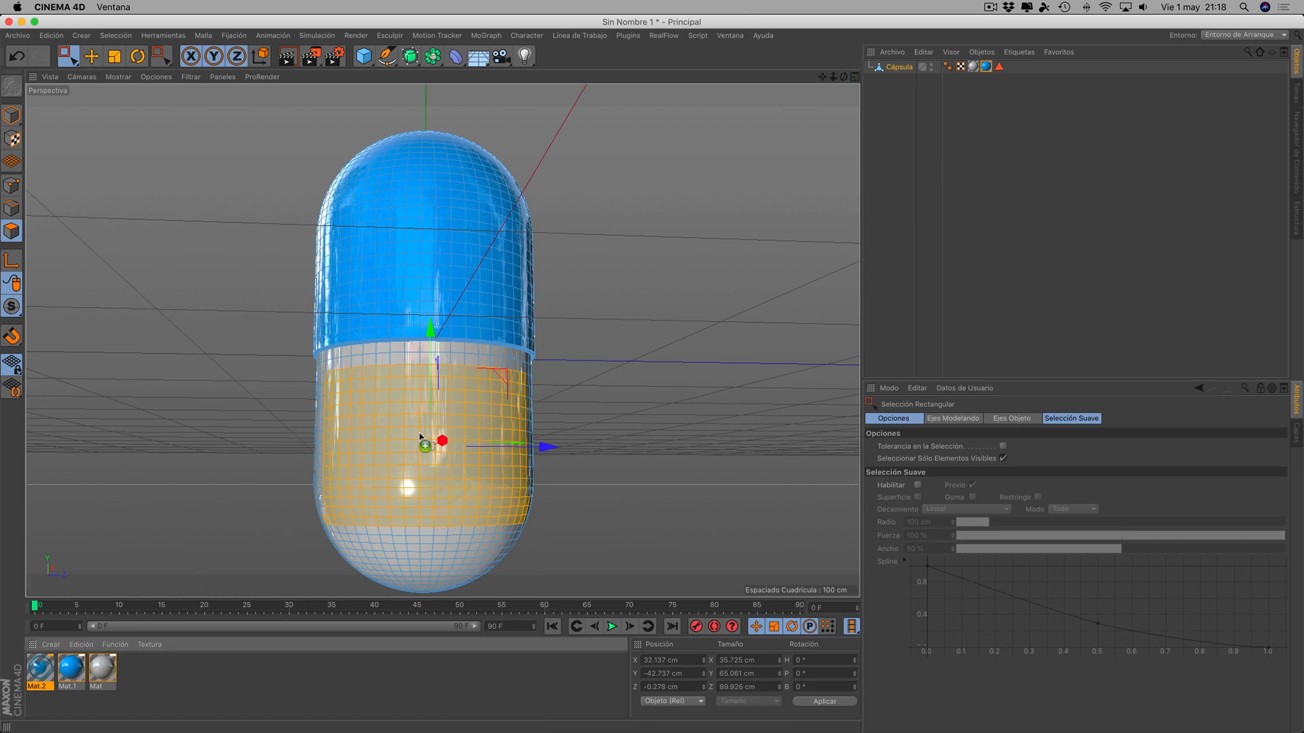
pyautogui.moveTo(421, 438); pyautogui.dragTo(423, 440)
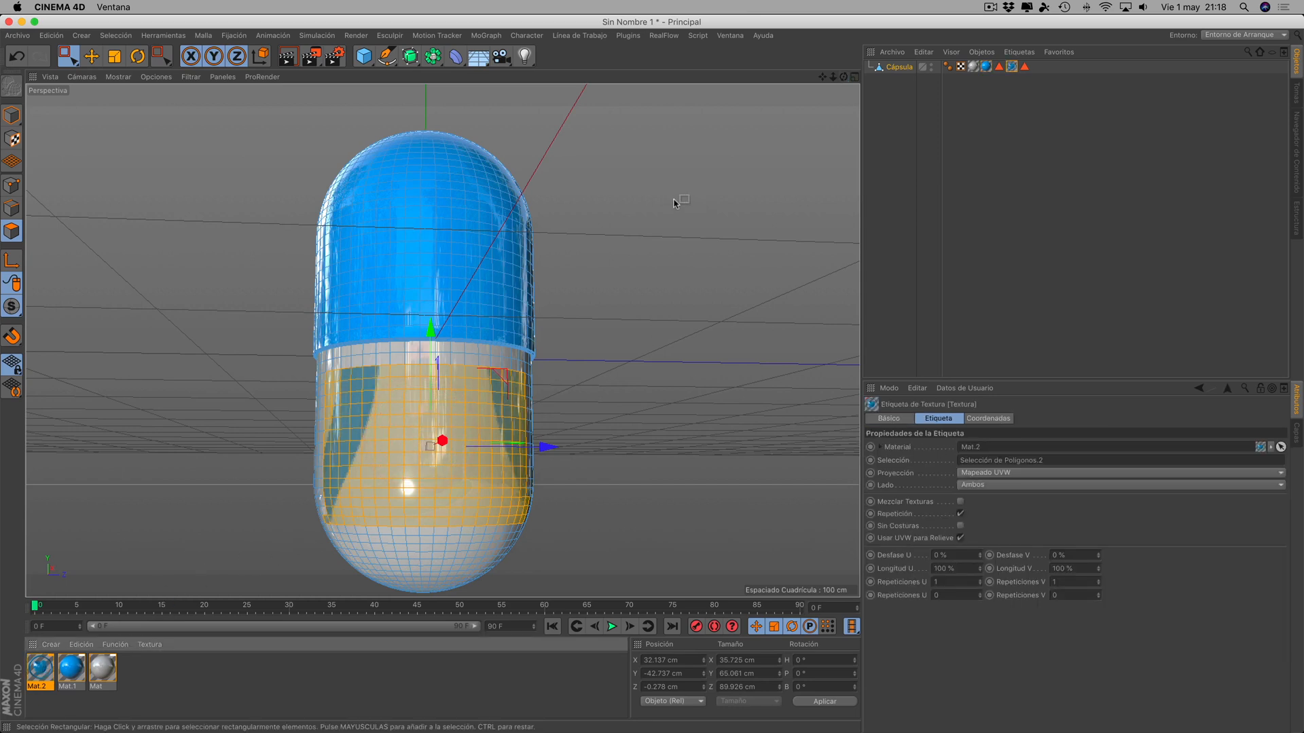
# - Fit the Mat.2 texture tag to a rectangular region drawn over the selected polygons with Ajustar a Región
pyautogui.moveTo(844, 77); pyautogui.dragTo(836, 83)
pyautogui.moveTo(426, 443)
pyautogui.keyDown('alt'); pyautogui.mouseDown()
pyautogui.moveTo(305, 438)
pyautogui.moveTo(462, 431)
pyautogui.moveTo(426, 418)
pyautogui.mouseUp(); pyautogui.keyUp('alt')
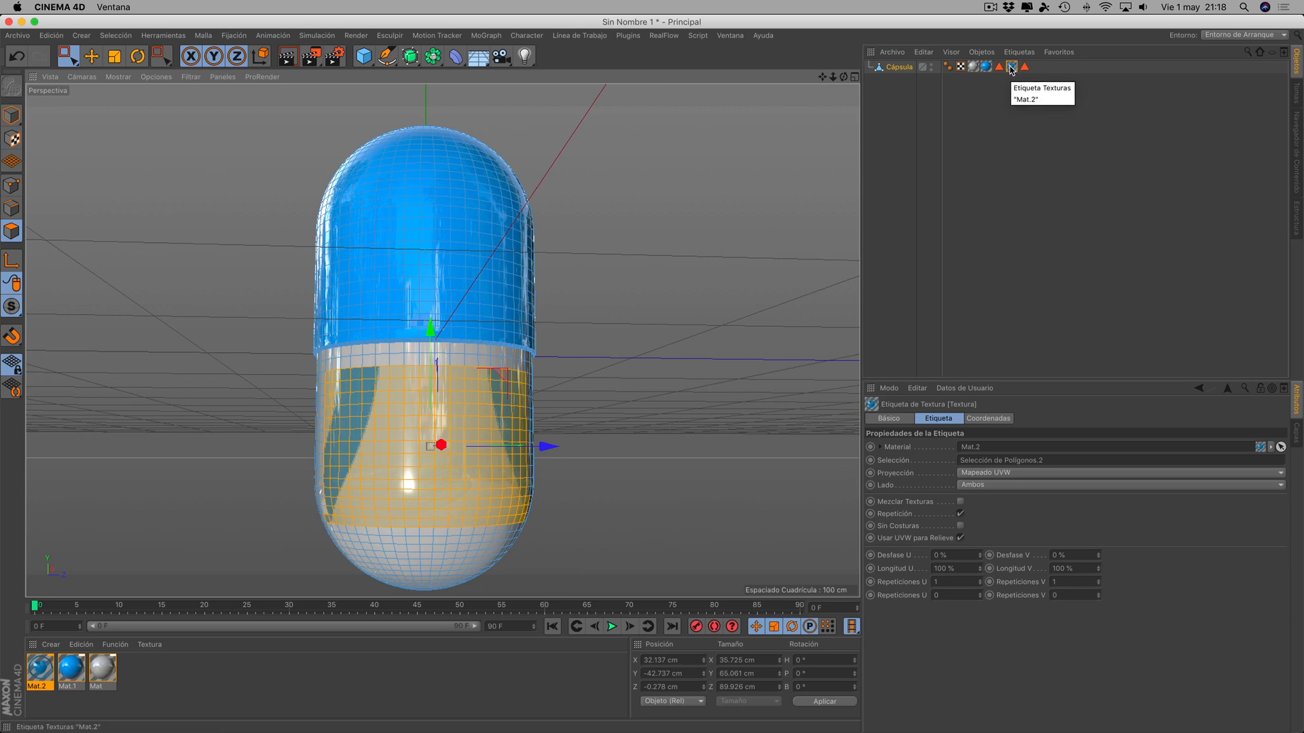
pyautogui.rightClick(1011, 68)
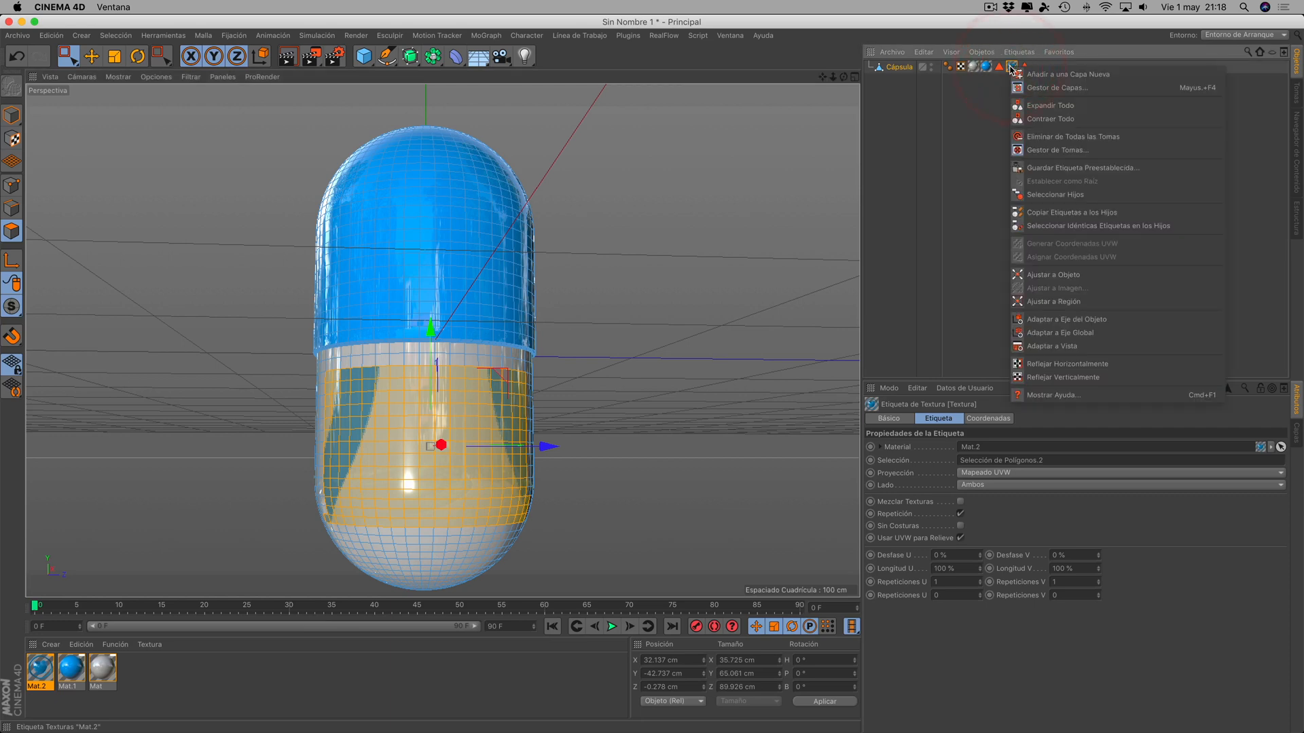
pyautogui.click(1055, 303)
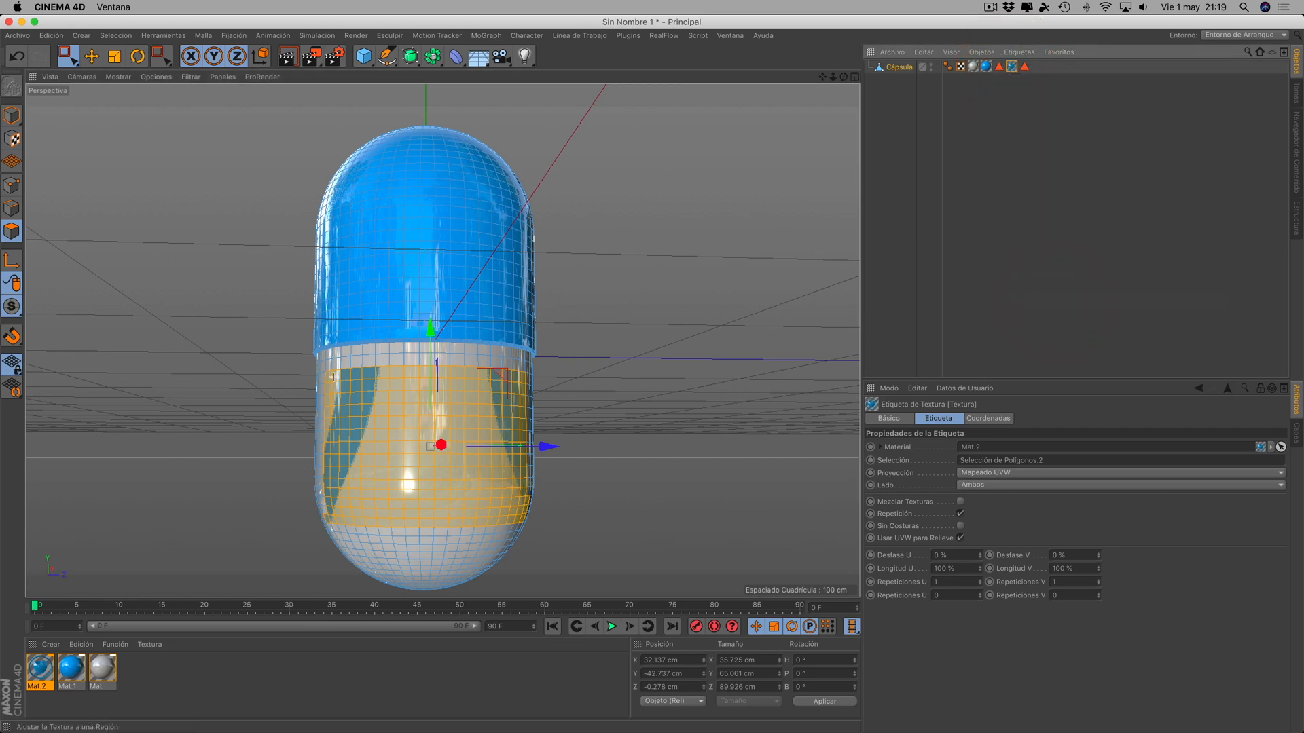
pyautogui.moveTo(370, 399); pyautogui.dragTo(516, 523)
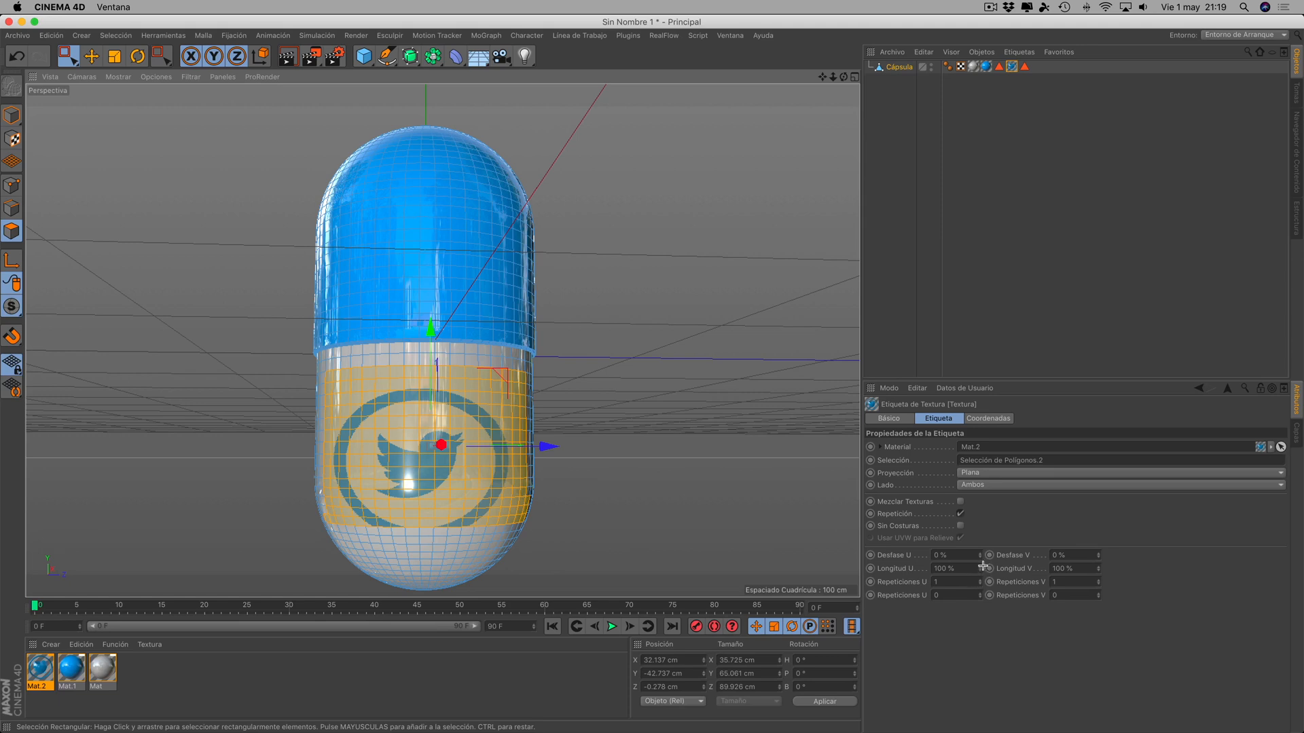
# - Centre the logo without tiling: turn Repetición off and set Desfase V to -11%, Longitud U to 89% and Desfase U to 8%
pyautogui.click(1098, 553)
pyautogui.moveTo(1098, 560); pyautogui.dragTo(1098, 559)
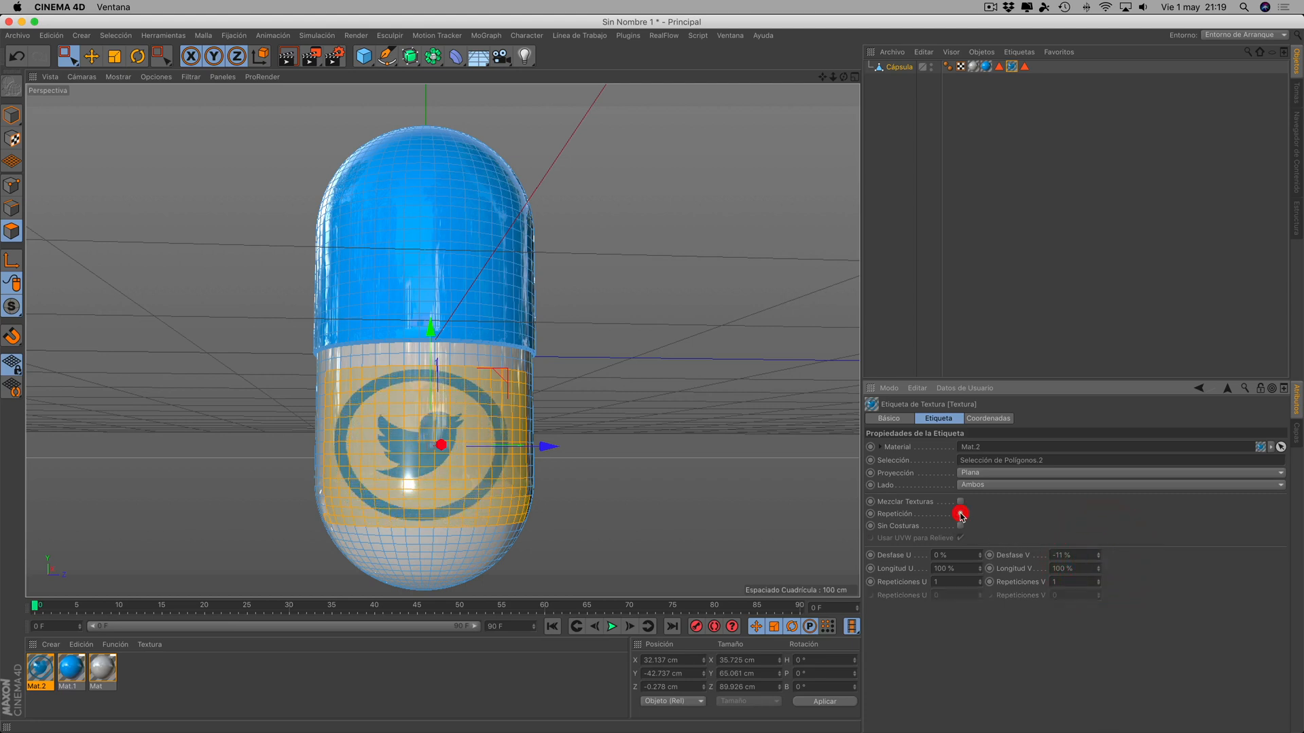
pyautogui.click(979, 556)
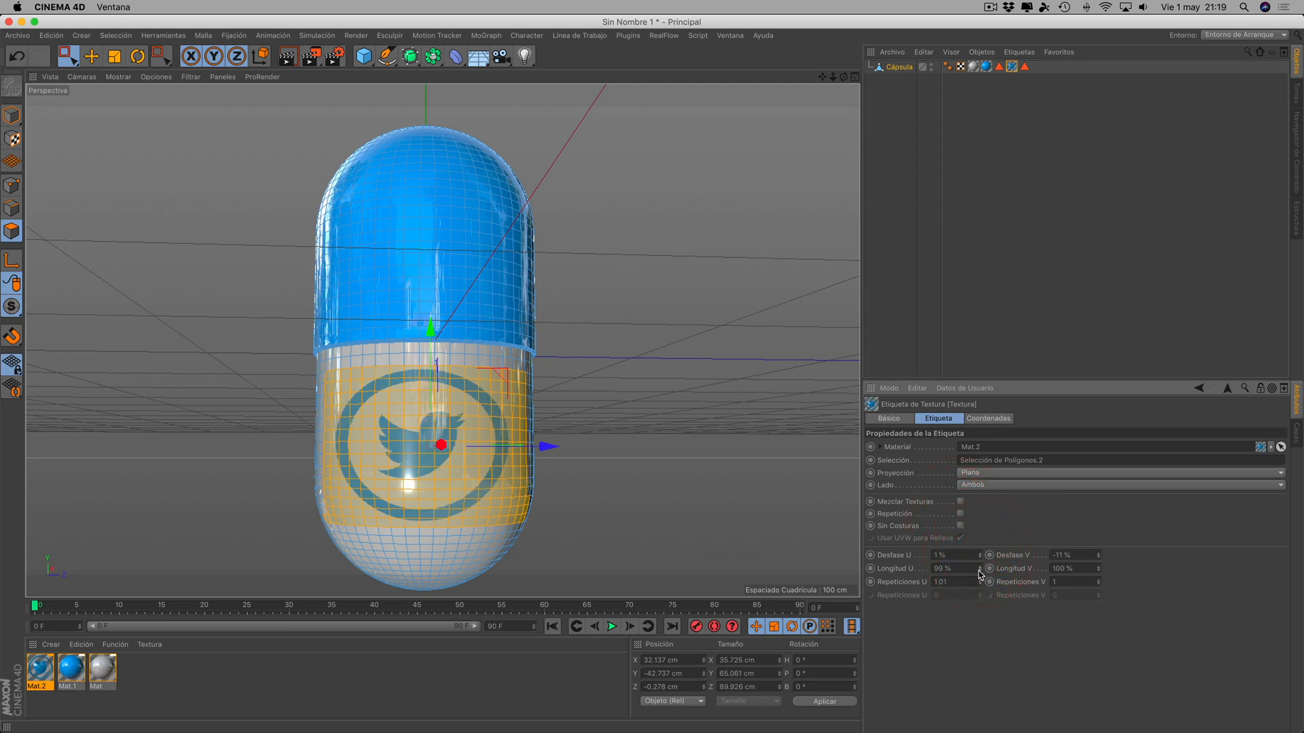
pyautogui.moveTo(979, 571); pyautogui.dragTo(980, 572)
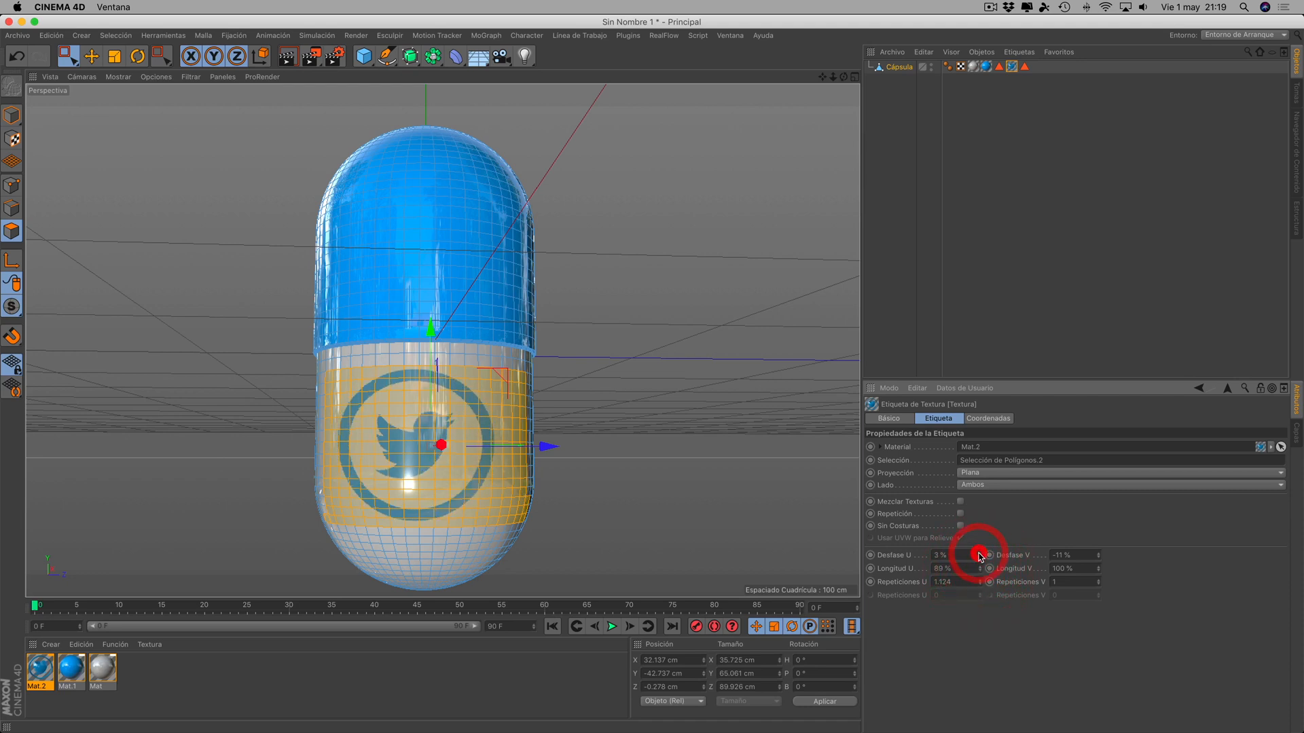
pyautogui.click(699, 362)
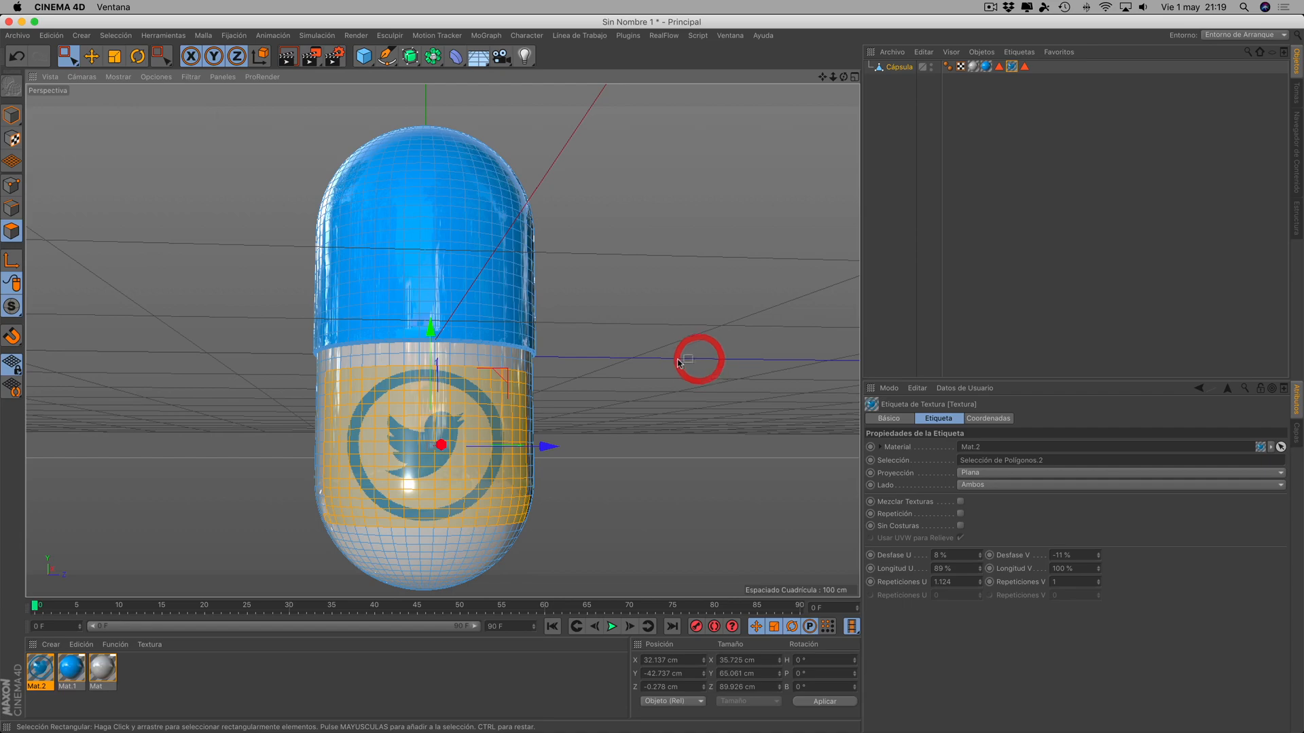
# - Switch to the Move tool, clear the polygon selection, and inspect the logo on the capsule from several angles
pyautogui.click(94, 57)
pyautogui.click(689, 226)
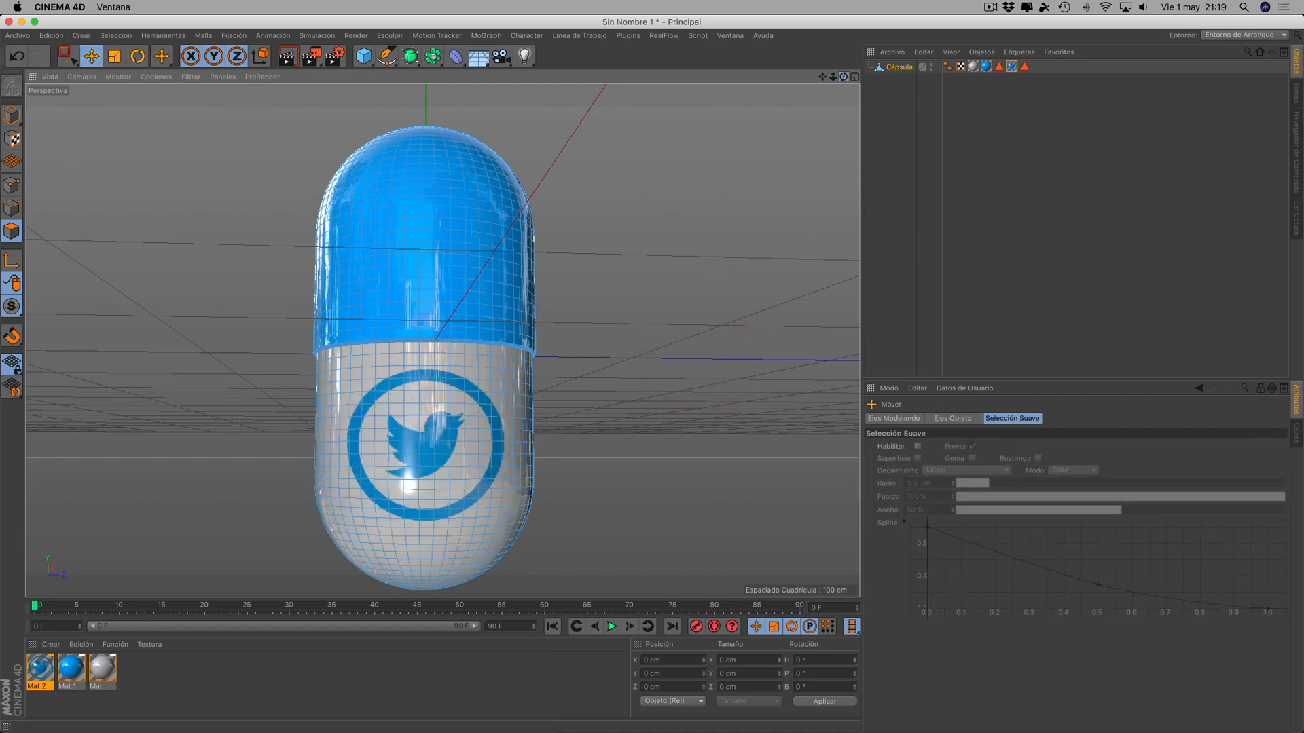
pyautogui.moveTo(689, 227)
pyautogui.keyDown('alt'); pyautogui.mouseDown()
pyautogui.moveTo(604, 272)
pyautogui.moveTo(761, 261)
pyautogui.moveTo(567, 187)
pyautogui.moveTo(740, 182)
pyautogui.moveTo(791, 216)
pyautogui.moveTo(638, 209)
pyautogui.moveTo(547, 261)
pyautogui.moveTo(591, 326)
pyautogui.moveTo(669, 282)
pyautogui.moveTo(730, 204)
pyautogui.moveTo(669, 163)
pyautogui.moveTo(577, 48)
pyautogui.moveTo(598, 170)
pyautogui.moveTo(662, 207)
pyautogui.moveTo(649, 234)
pyautogui.moveTo(655, 197)
pyautogui.moveTo(628, 215)
pyautogui.moveTo(649, 236)
pyautogui.moveTo(676, 216)
pyautogui.moveTo(635, 216)
pyautogui.moveTo(641, 266)
pyautogui.moveTo(636, 212)
pyautogui.moveTo(686, 231)
pyautogui.mouseUp(); pyautogui.keyUp('alt')
pyautogui.scroll(5, 677, 235)
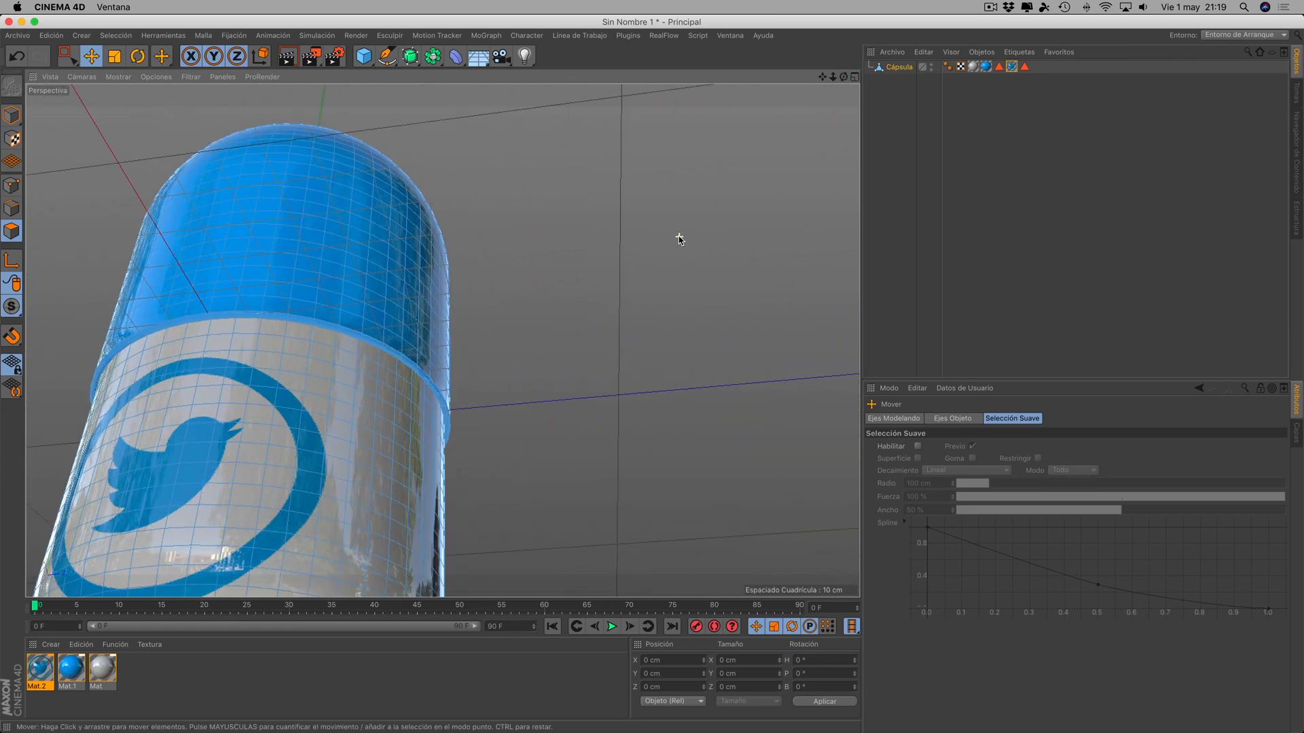
pyautogui.scroll(-10, 676, 235)
pyautogui.scroll(3, 788, 146)
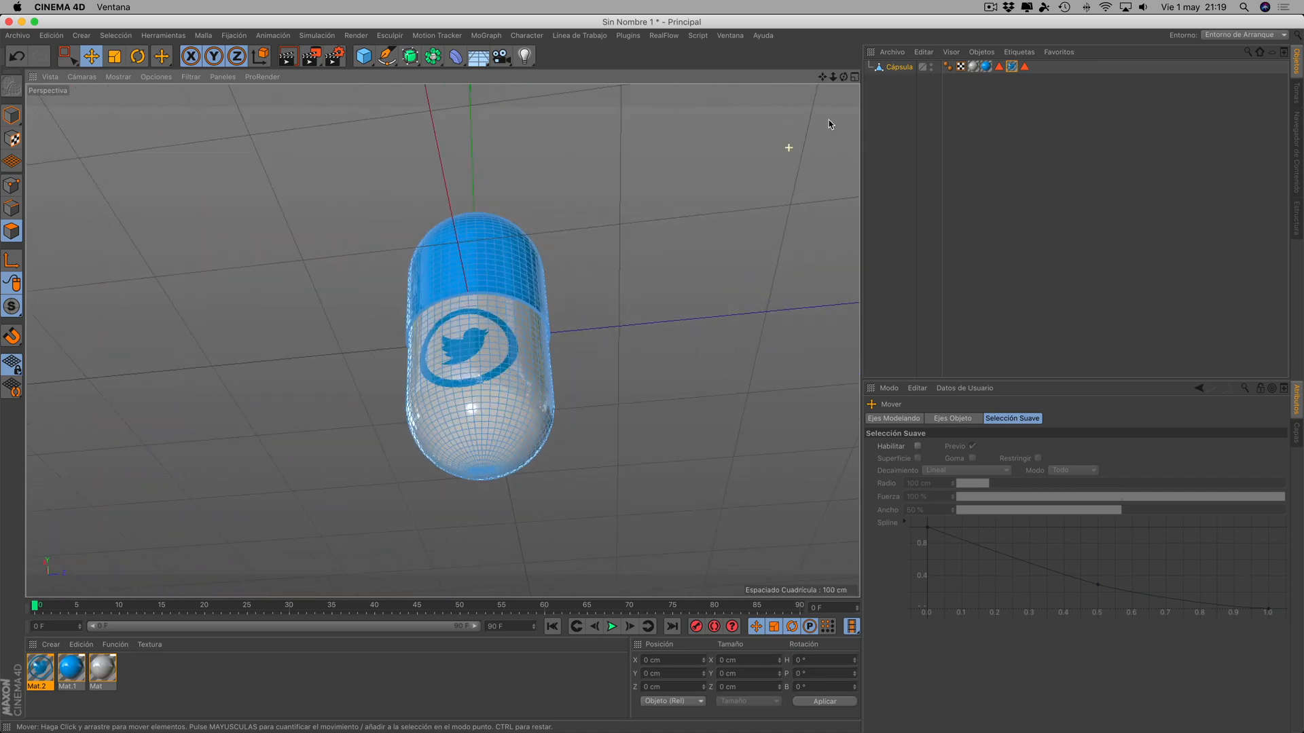
pyautogui.moveTo(834, 77); pyautogui.dragTo(843, 136)
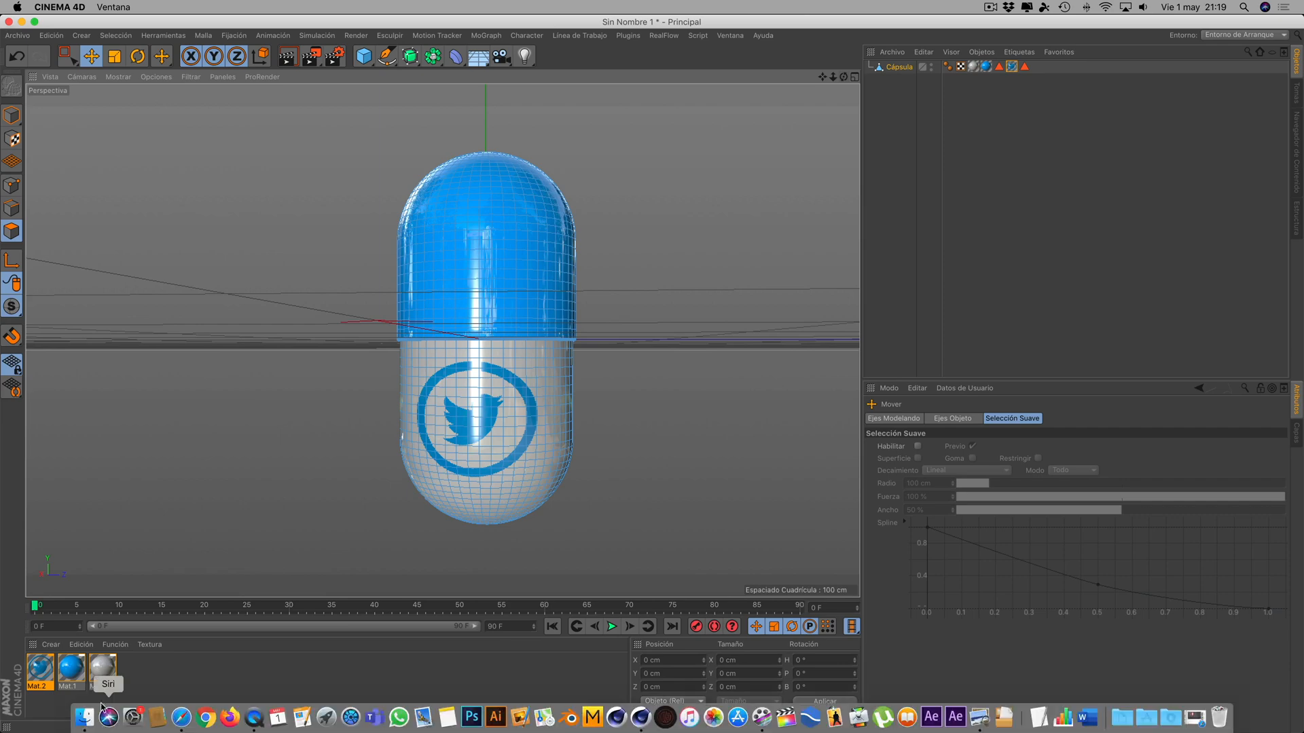
# - Try a deeper blue for Mat.1 by setting its colour hue to 209°, and close the material editor
pyautogui.click(69, 667)
pyautogui.doubleClick(68, 667)
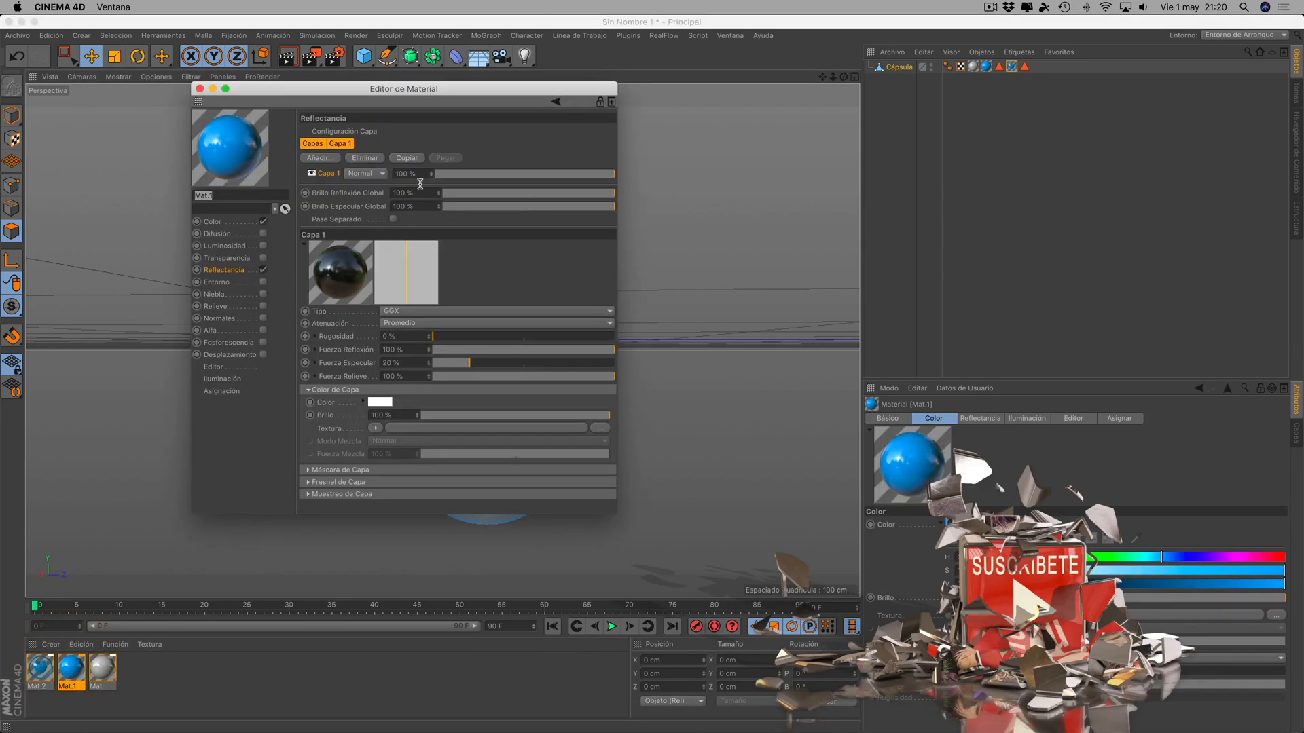
pyautogui.click(212, 222)
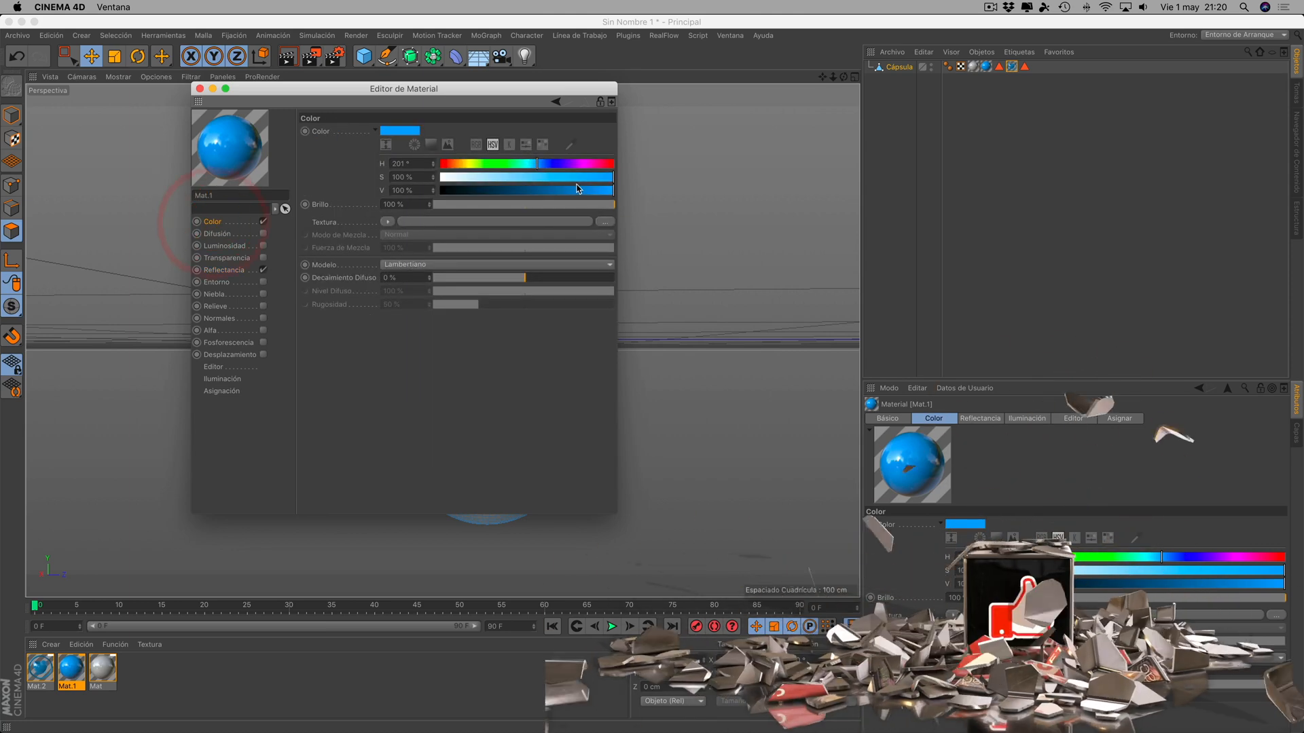
pyautogui.click(540, 164)
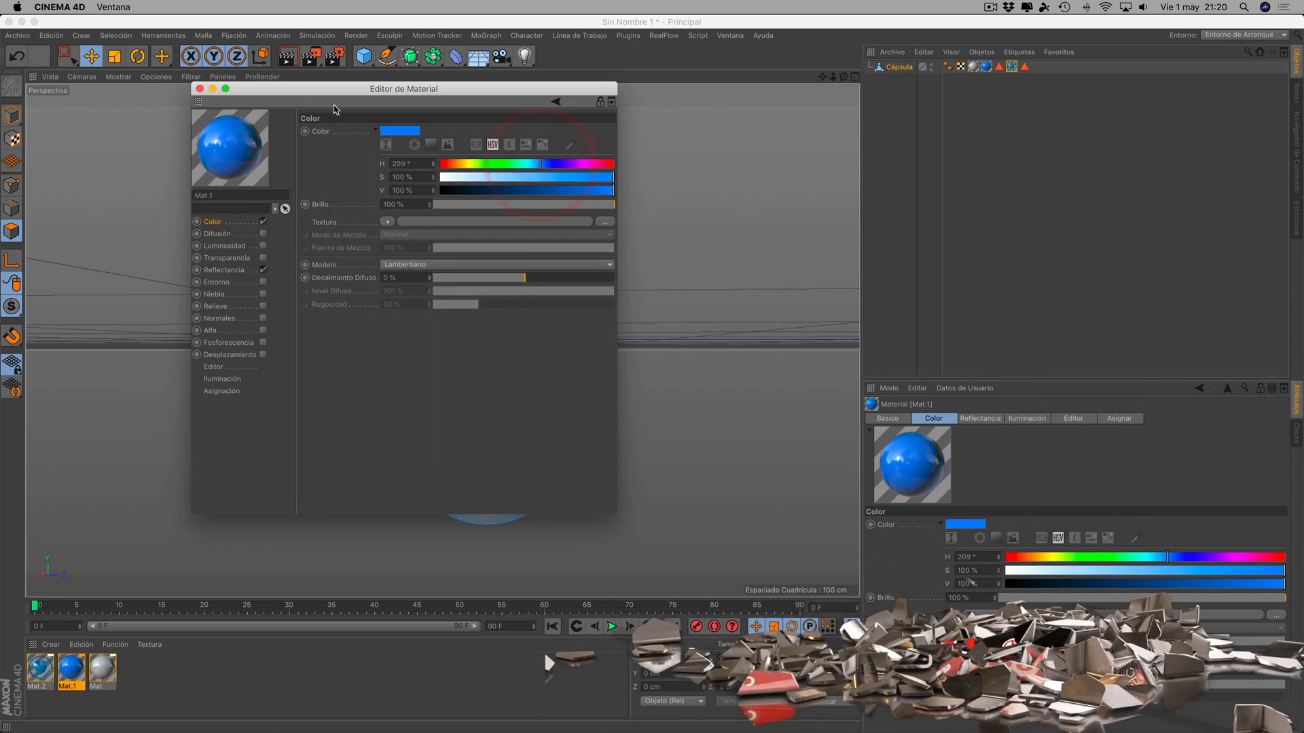
pyautogui.click(200, 89)
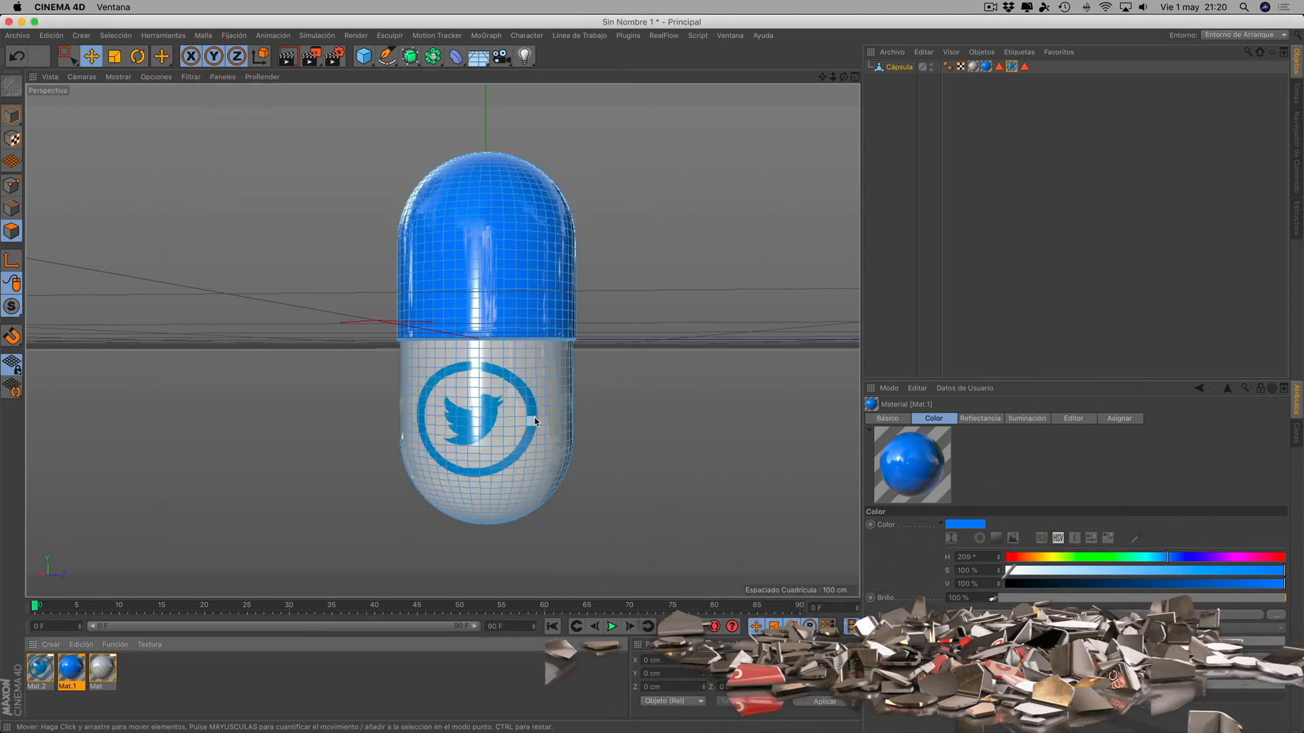
# - Try a matching blue for the logo by setting Mat.2's colour hue to 208°, and close the material editor
pyautogui.doubleClick(41, 671)
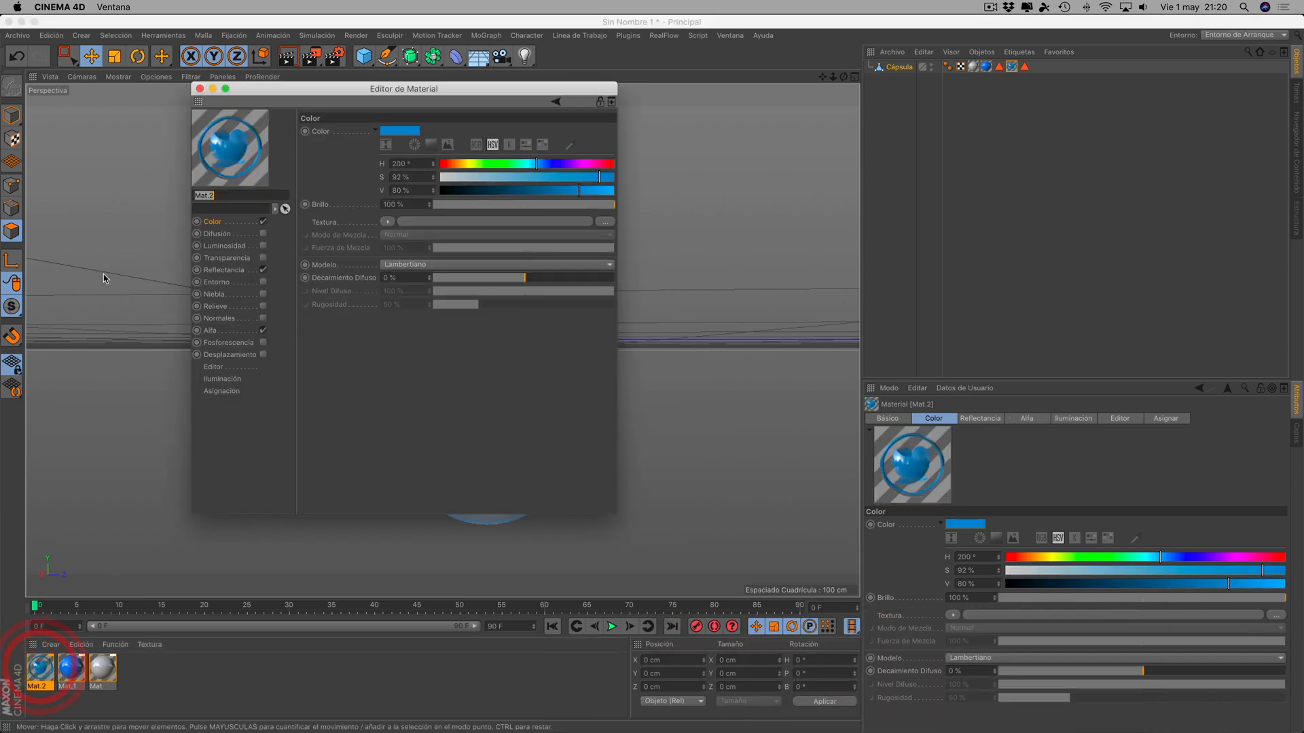
pyautogui.click(541, 164)
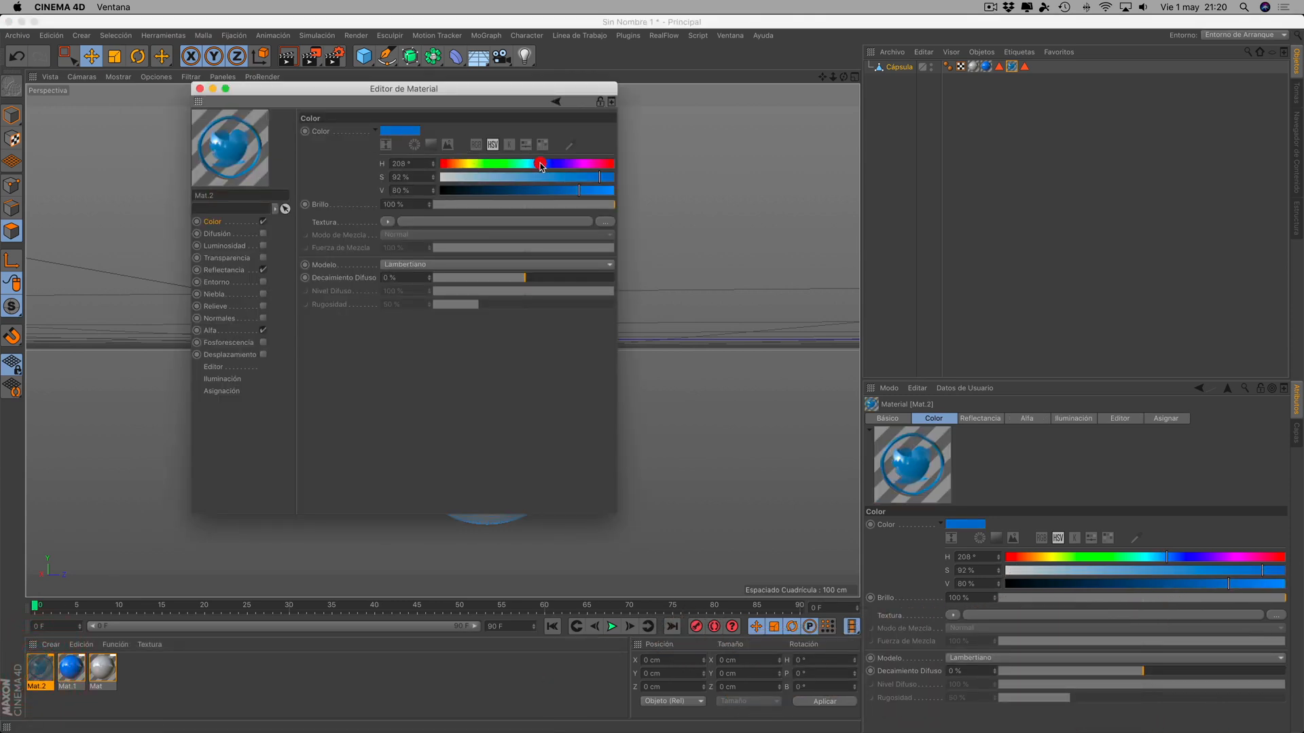
pyautogui.click(200, 89)
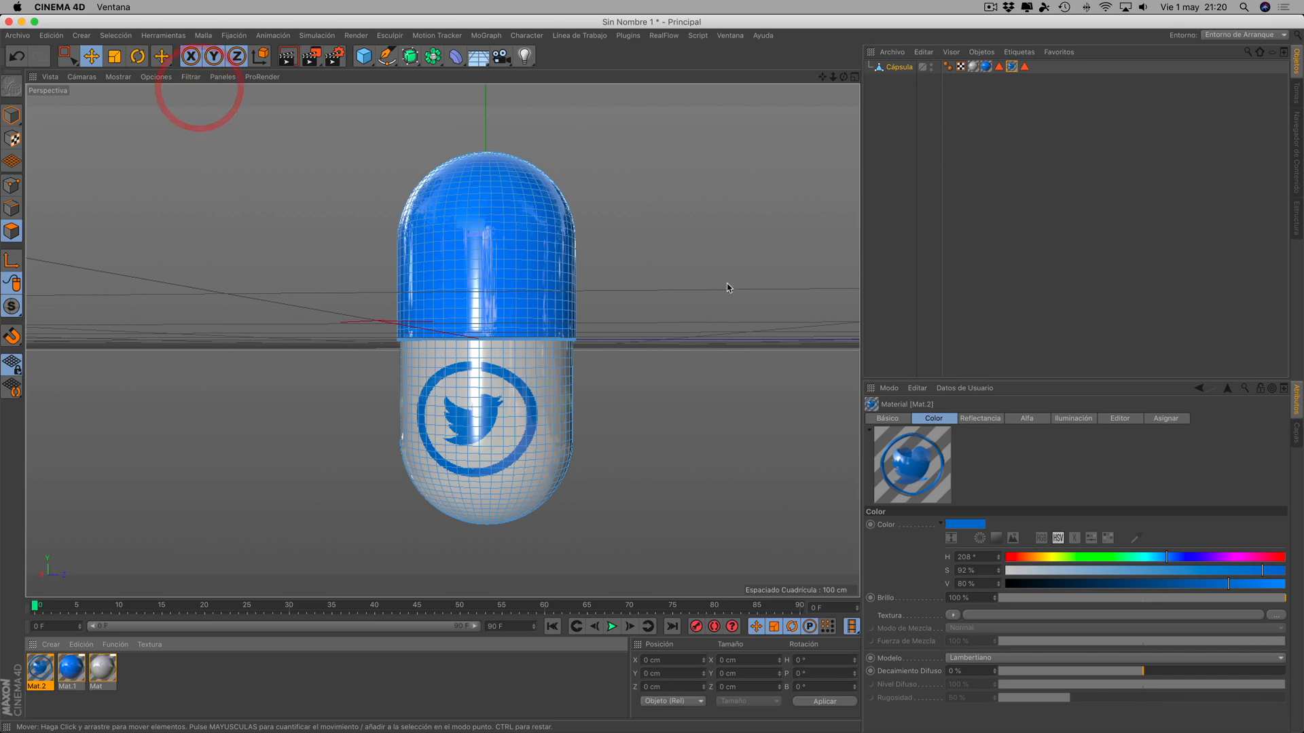
# - Check the recoloured capsule from another angle and undo the hue changes to Mat.2 and Mat.1
pyautogui.moveTo(843, 77)
pyautogui.mouseDown()
pyautogui.moveTo(850, 95)
pyautogui.moveTo(826, 80)
pyautogui.mouseUp()
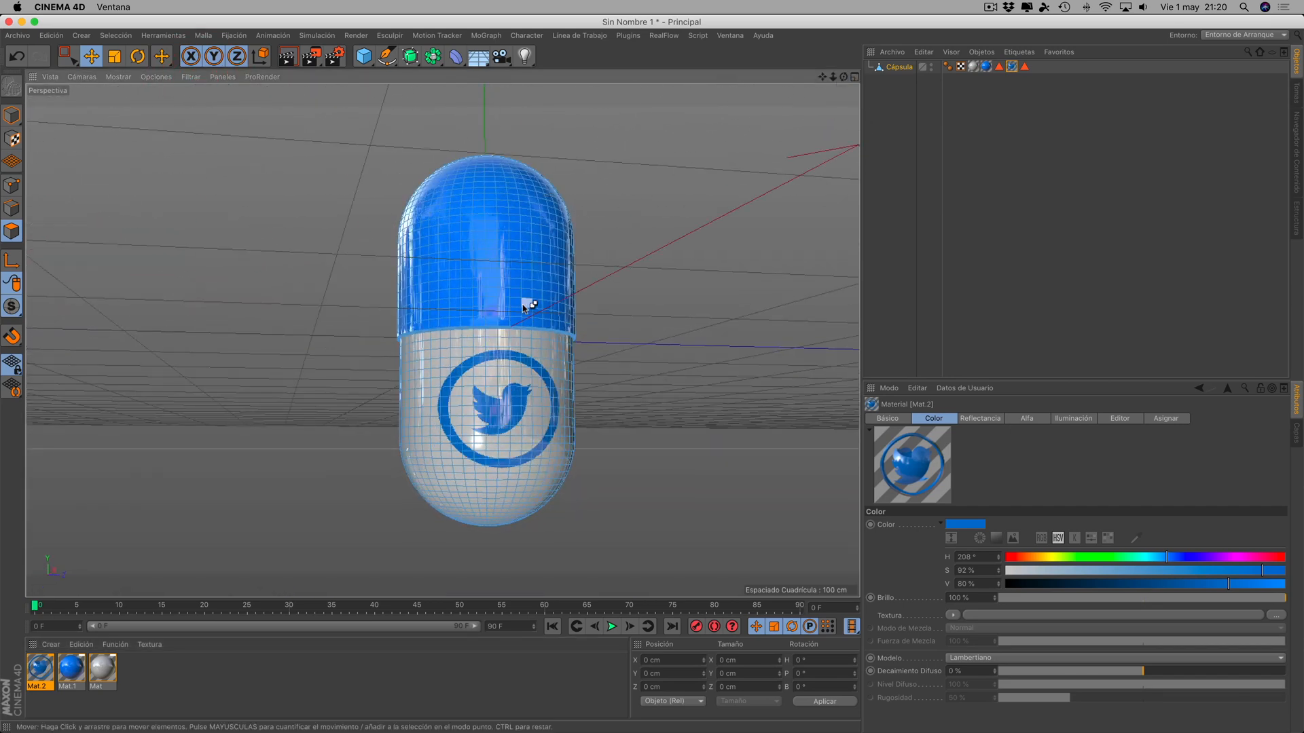
pyautogui.press('super+z')
pyautogui.press('super+z')
pyautogui.press('super+z')
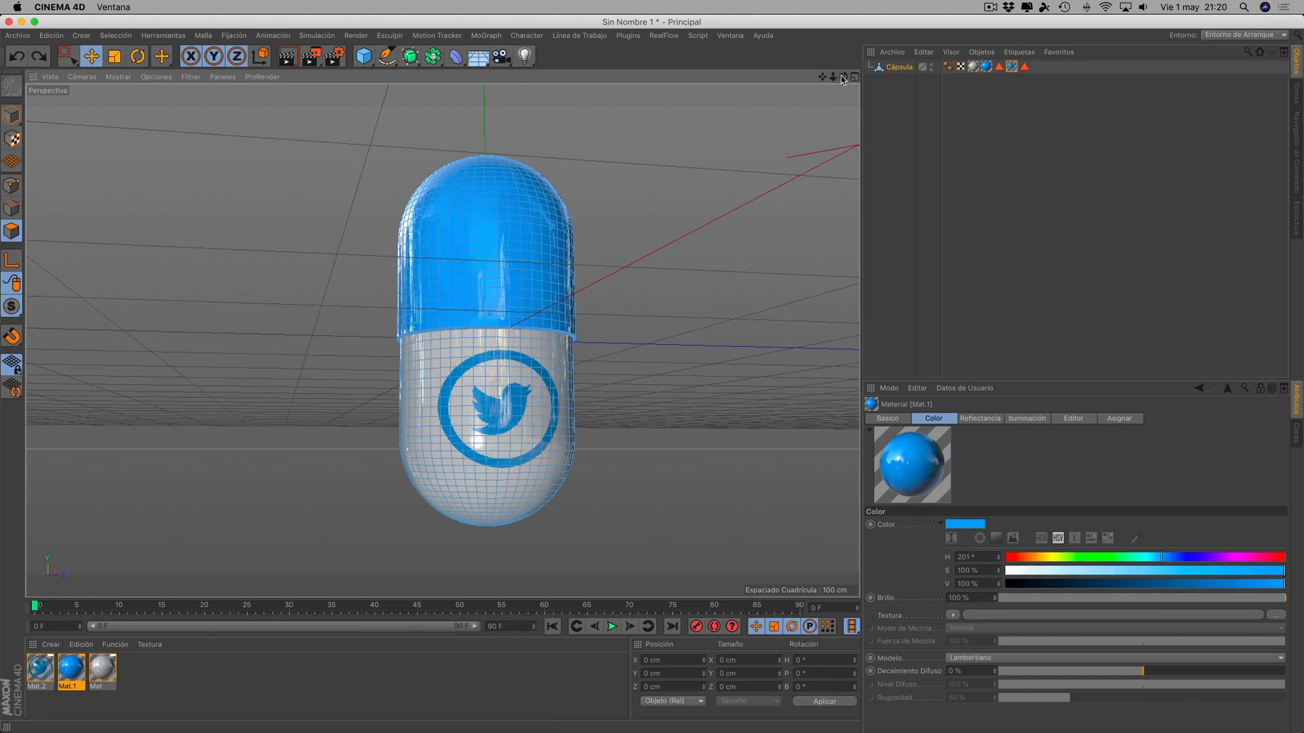
pyautogui.moveTo(843, 77); pyautogui.dragTo(523, 70)
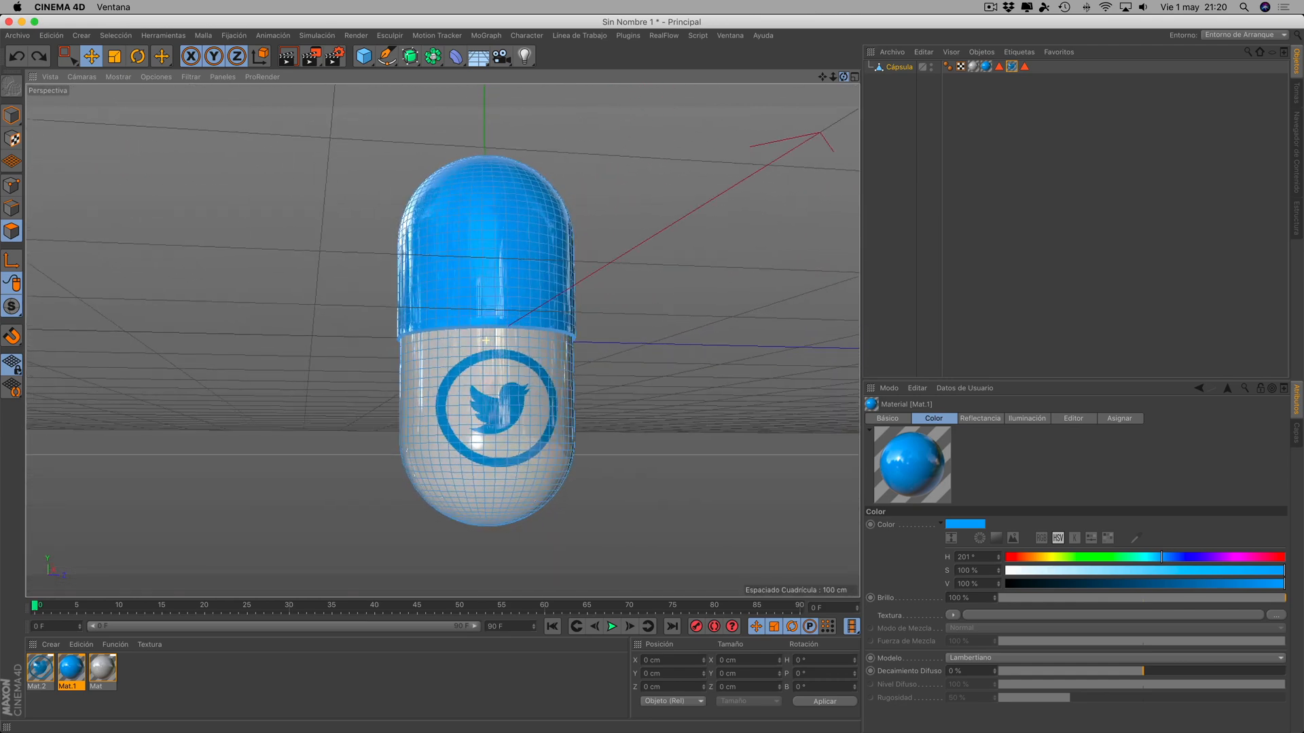